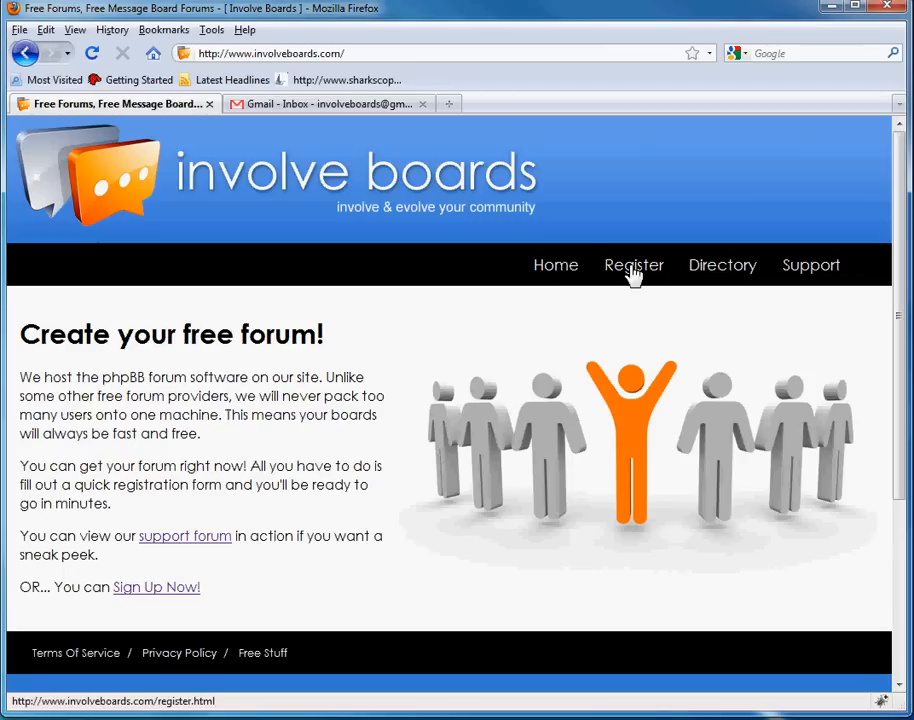
- Start registration and agree to the Involve Boards terms of service
{"action": "left_click", "coordinate": [633, 273]}
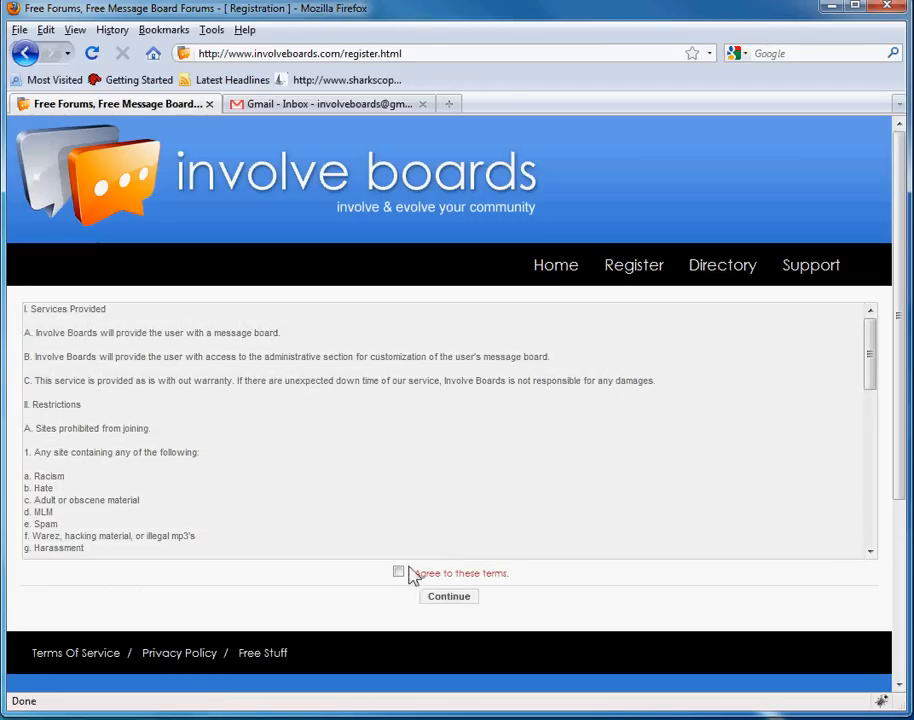
{"action": "left_click", "coordinate": [410, 575]}
{"action": "left_click_drag", "start_coordinate": [871, 351], "coordinate": [869, 500]}
- Name the forum 'involveboards', choose the Computers & Internet category, and add a description
{"action": "left_click", "coordinate": [455, 600]}
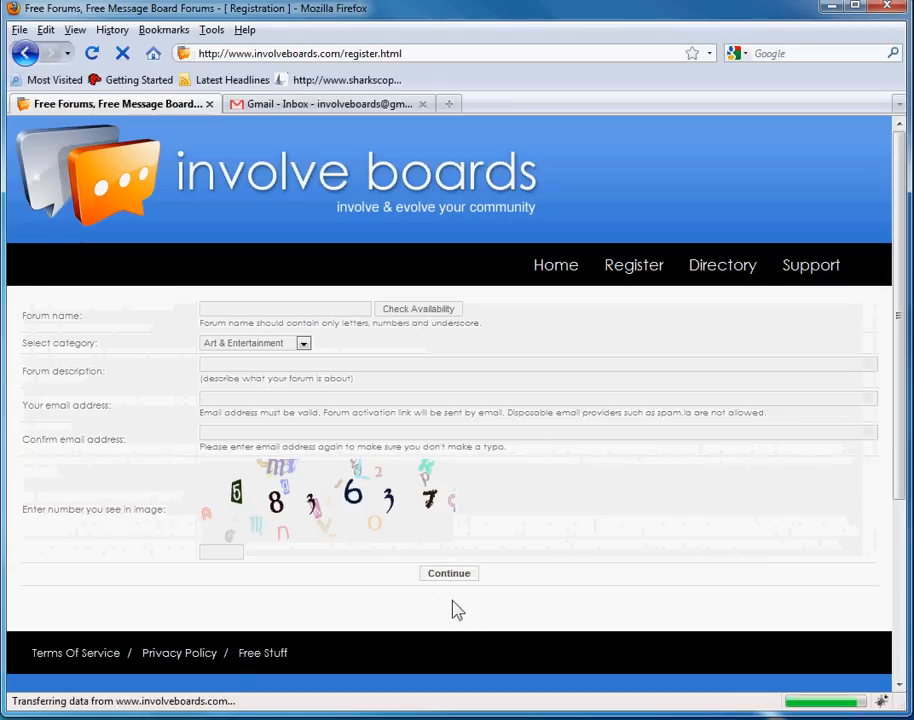
{"action": "left_click", "coordinate": [286, 308]}
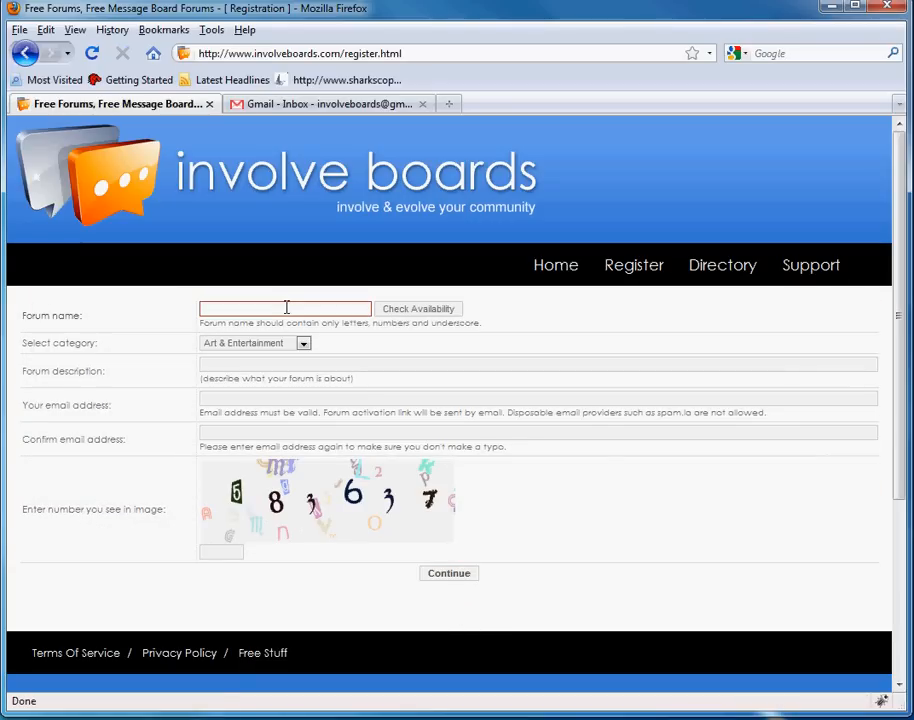
{"action": "type", "text": "involveboards"}
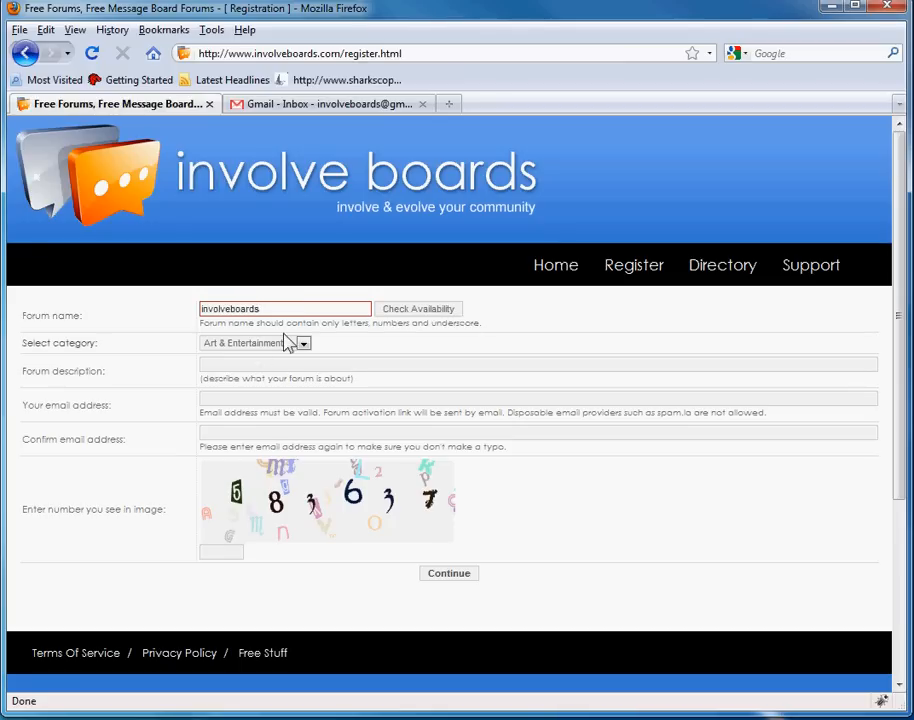
{"action": "left_click", "coordinate": [290, 344]}
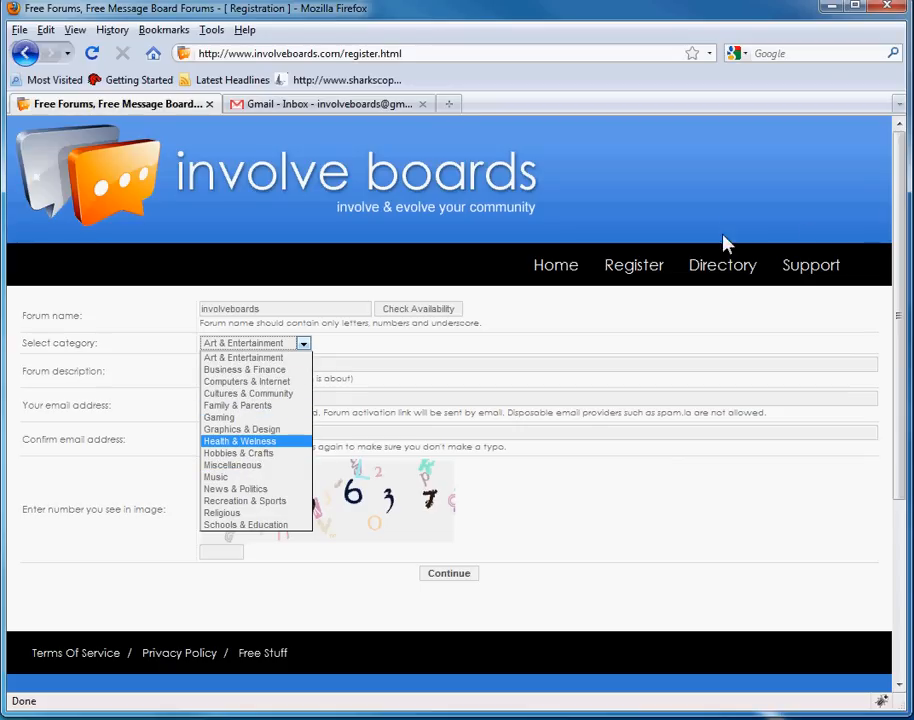
{"action": "left_click", "coordinate": [256, 384]}
{"action": "left_click", "coordinate": [245, 365]}
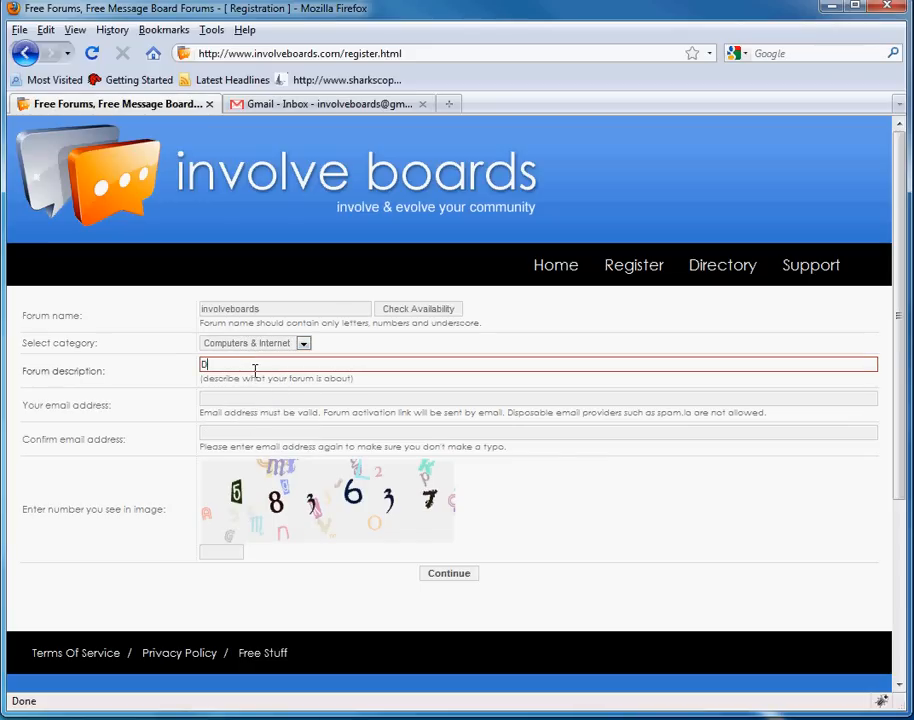
{"action": "type", "text": "Description"}
- Enter the contact e-mail address in both e-mail fields
{"action": "key", "text": "Tab"}
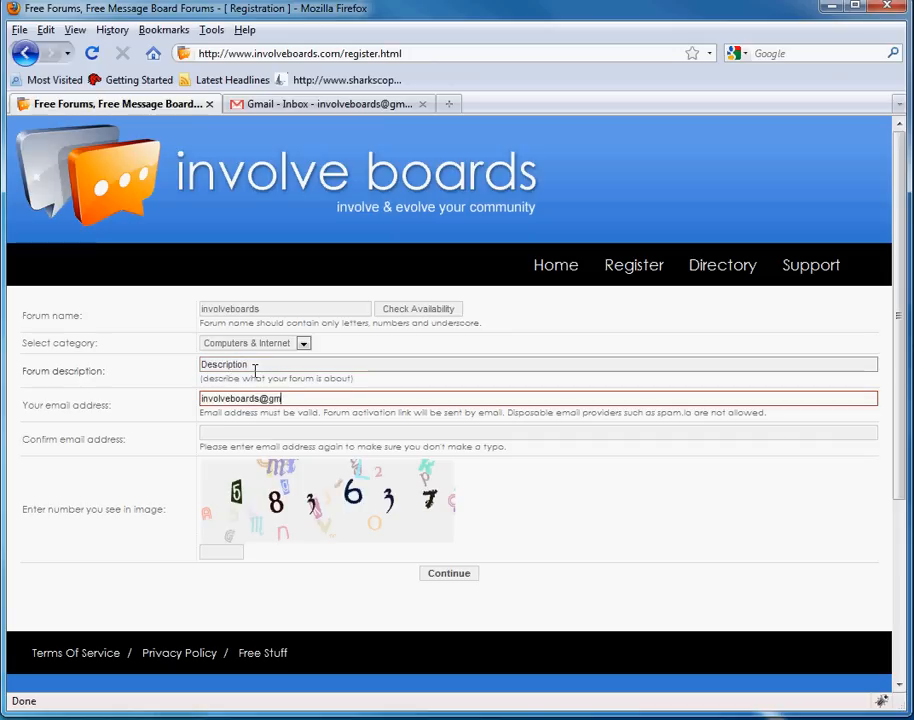
{"action": "key", "text": "Tab"}
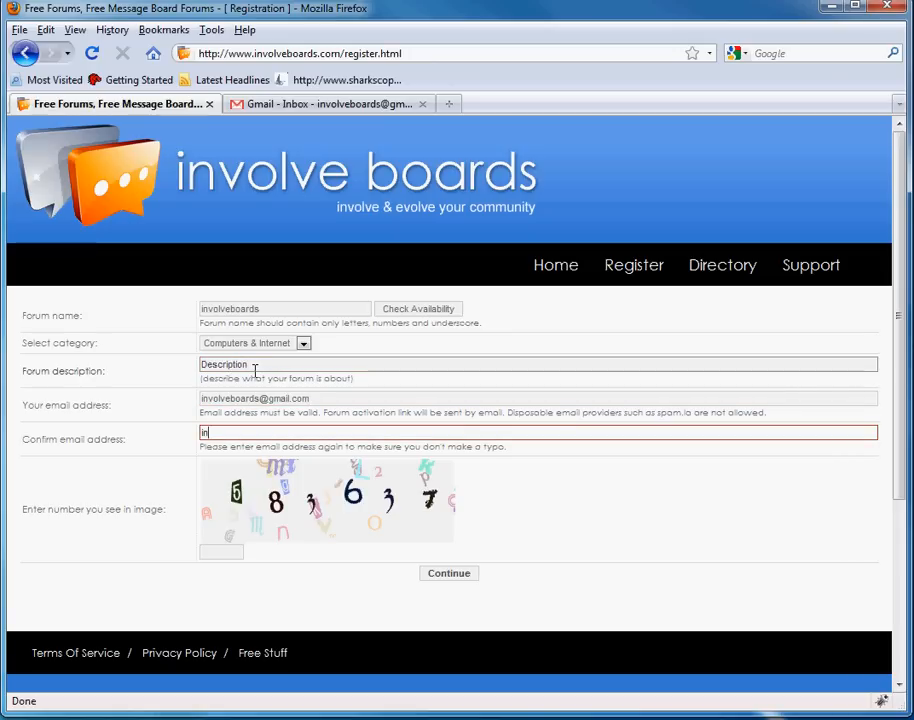
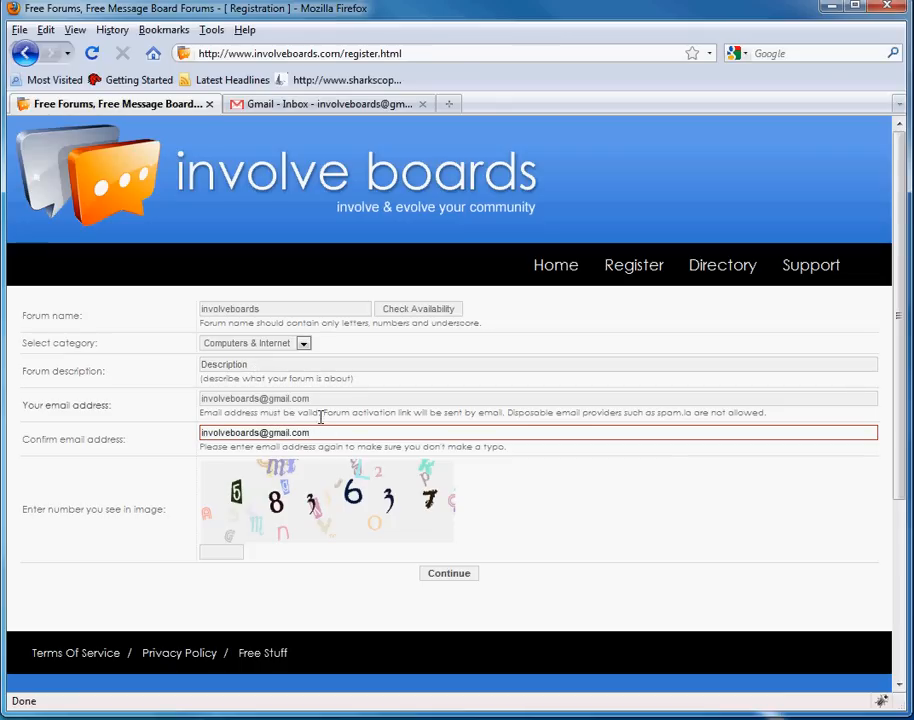
{"action": "left_click_drag", "start_coordinate": [356, 402], "coordinate": [110, 404]}
{"action": "left_click", "coordinate": [281, 403]}
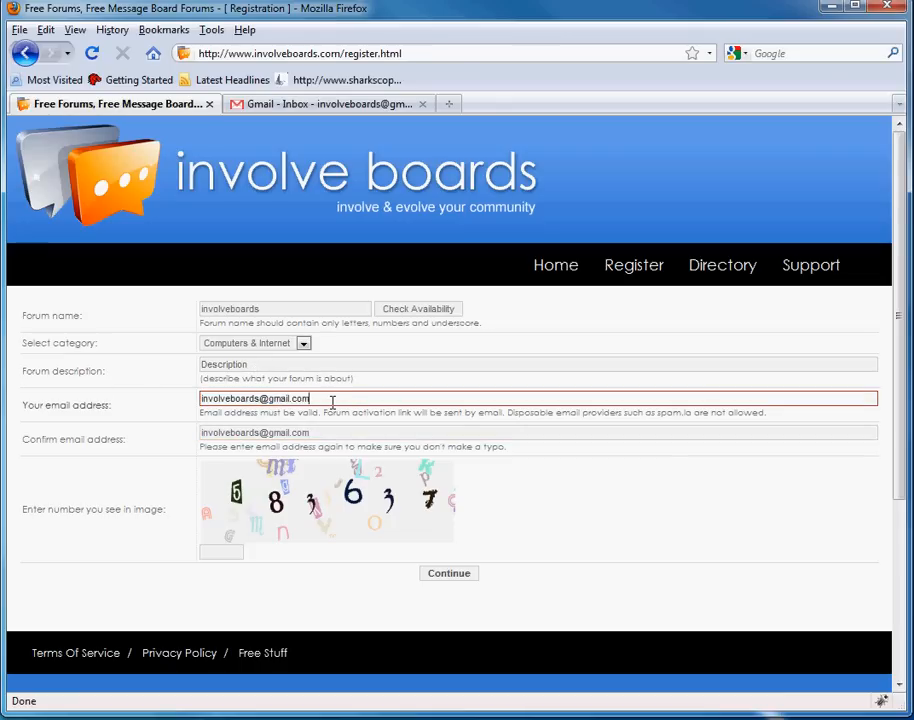
{"action": "left_click", "coordinate": [345, 432]}
{"action": "left_click_drag", "start_coordinate": [345, 401], "coordinate": [192, 401]}
{"action": "left_click", "coordinate": [256, 400]}
- Enter the number shown in the image and submit the forum details
{"action": "left_click", "coordinate": [222, 552]}
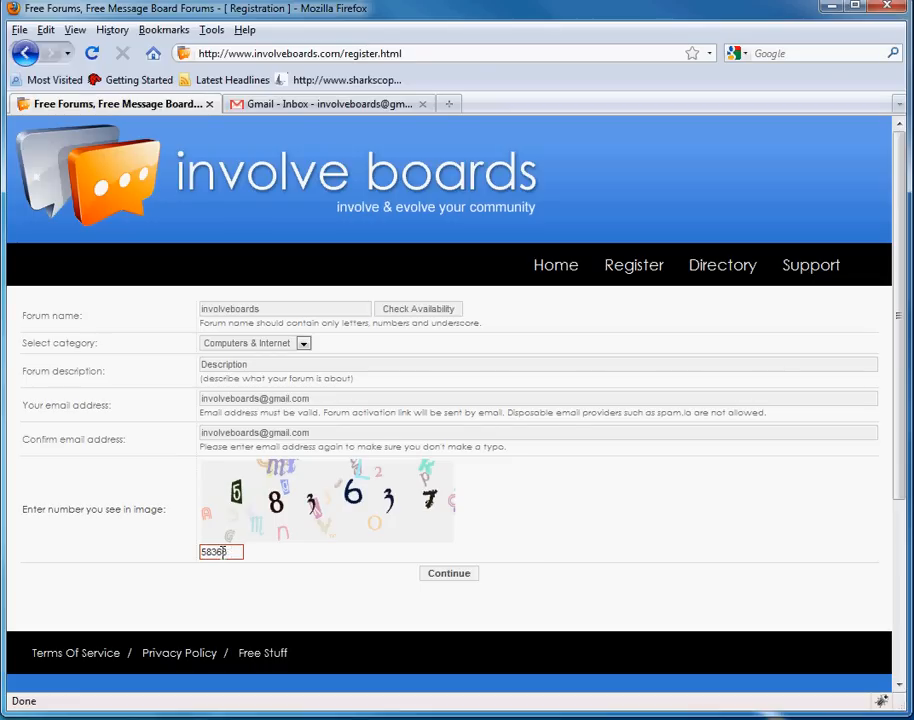
{"action": "left_click", "coordinate": [222, 552]}
{"action": "type", "text": "583637"}
{"action": "left_click", "coordinate": [441, 575]}
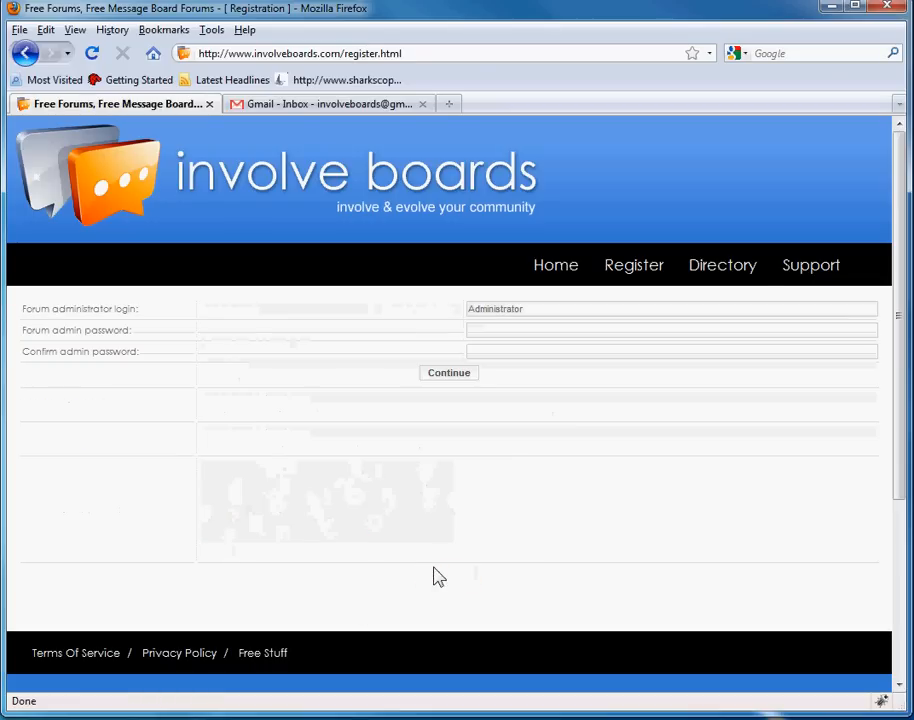
- Keep the 'Administrator' login, enter the admin password twice, and finish registration
{"action": "left_click", "coordinate": [565, 308]}
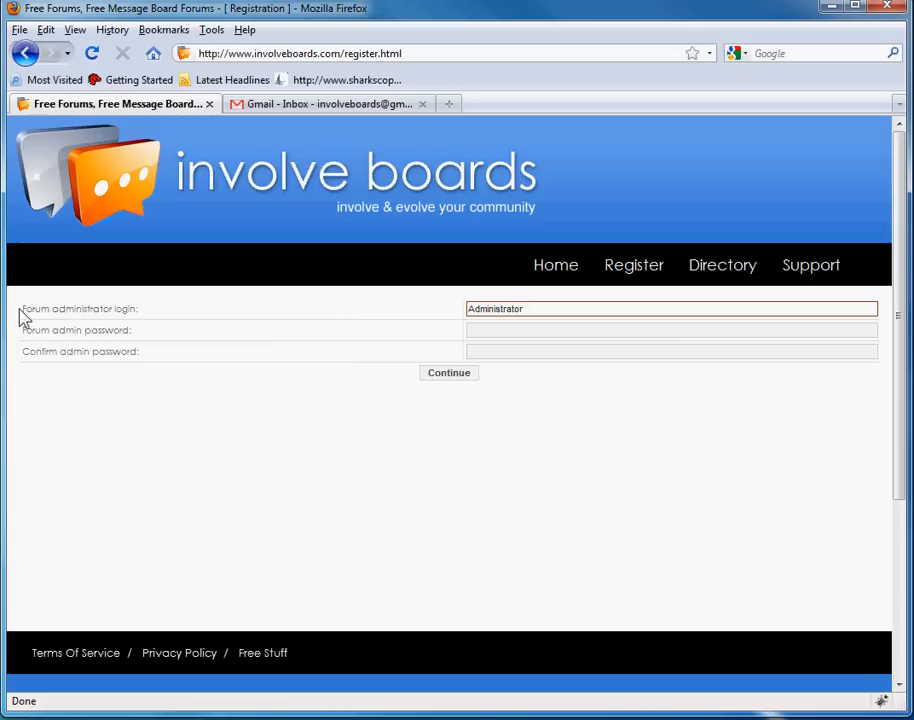
{"action": "left_click_drag", "start_coordinate": [20, 310], "coordinate": [160, 318]}
{"action": "left_click", "coordinate": [160, 318]}
{"action": "left_click", "coordinate": [571, 308]}
{"action": "left_click", "coordinate": [530, 328]}
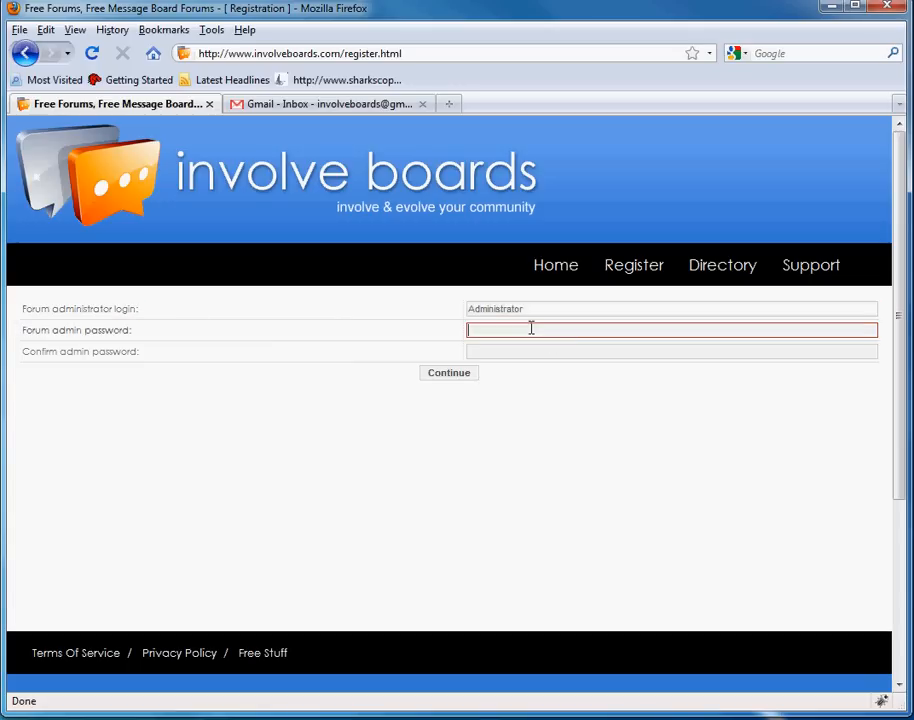
{"action": "type", "text": "••"}
{"action": "key", "text": "Tab"}
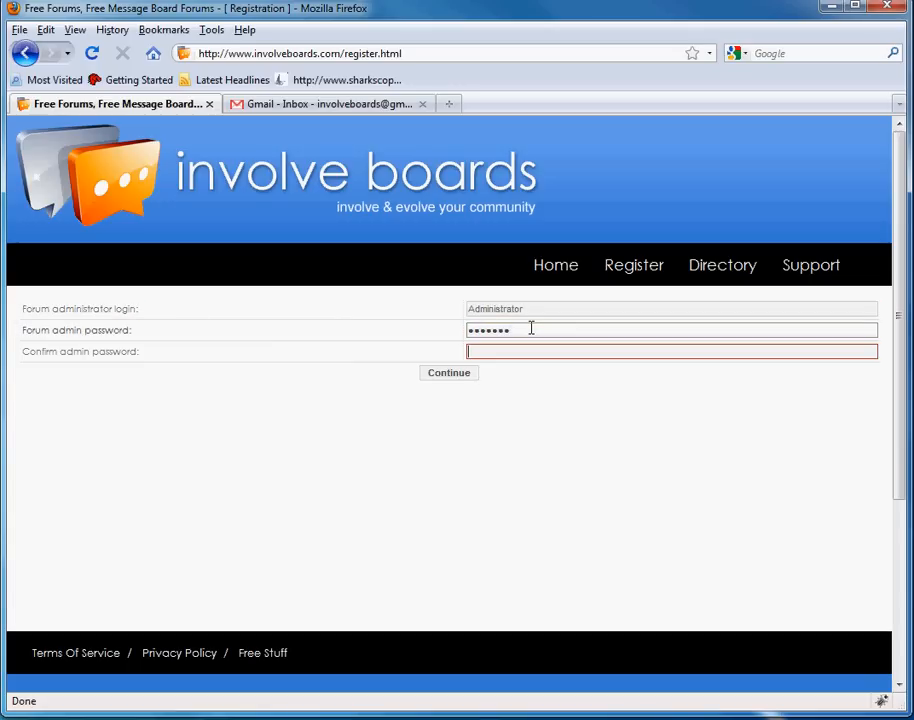
{"action": "type", "text": "••"}
{"action": "left_click", "coordinate": [451, 375]}
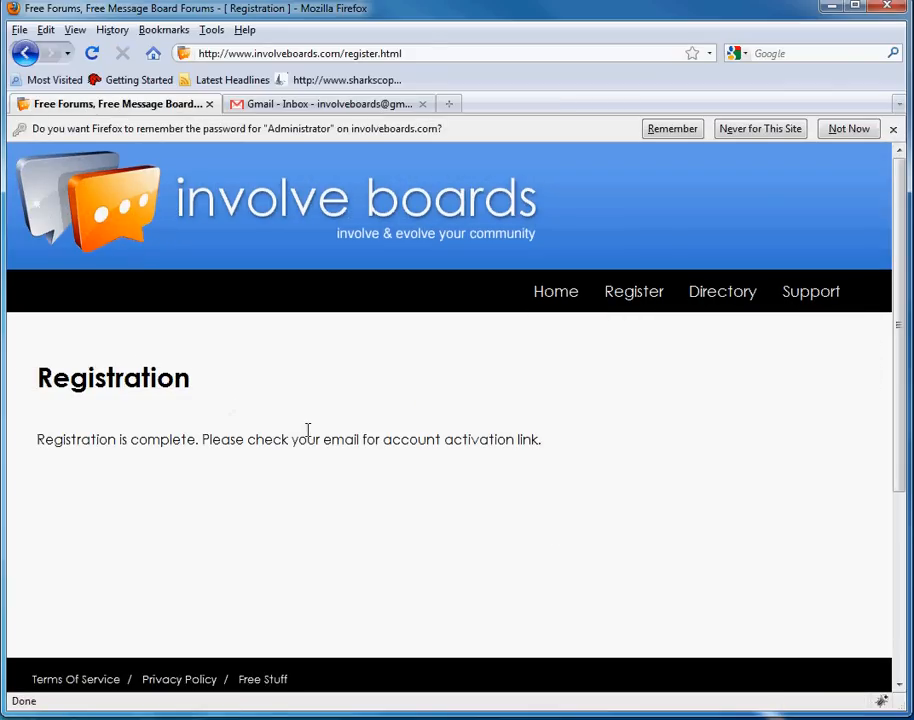
{"action": "left_click", "coordinate": [300, 104]}
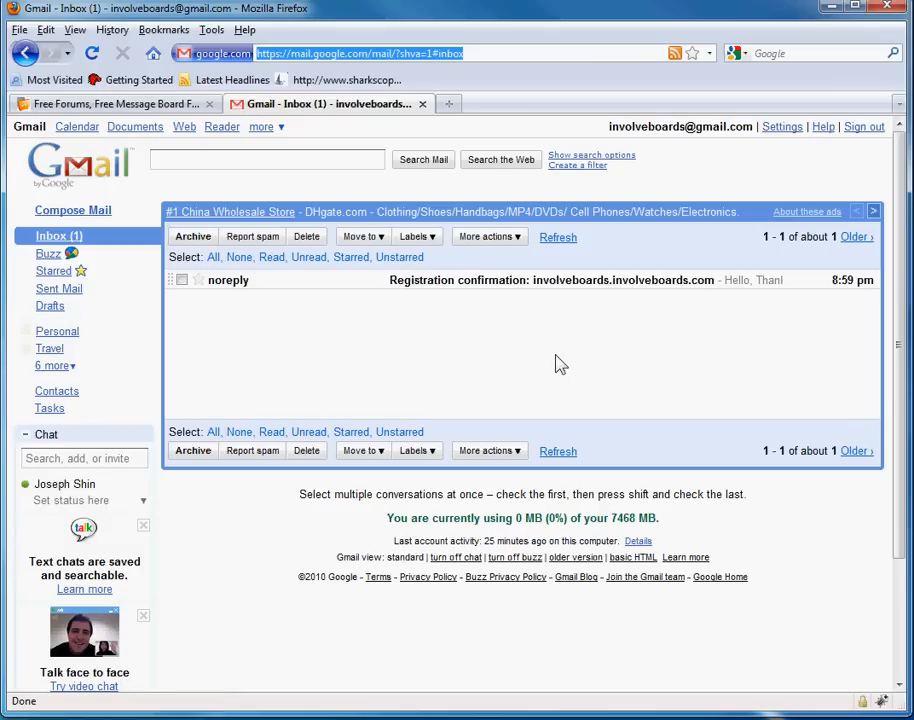
- Open the 'Registration confirmation' email and follow its register.html activation link
{"action": "left_click", "coordinate": [487, 284]}
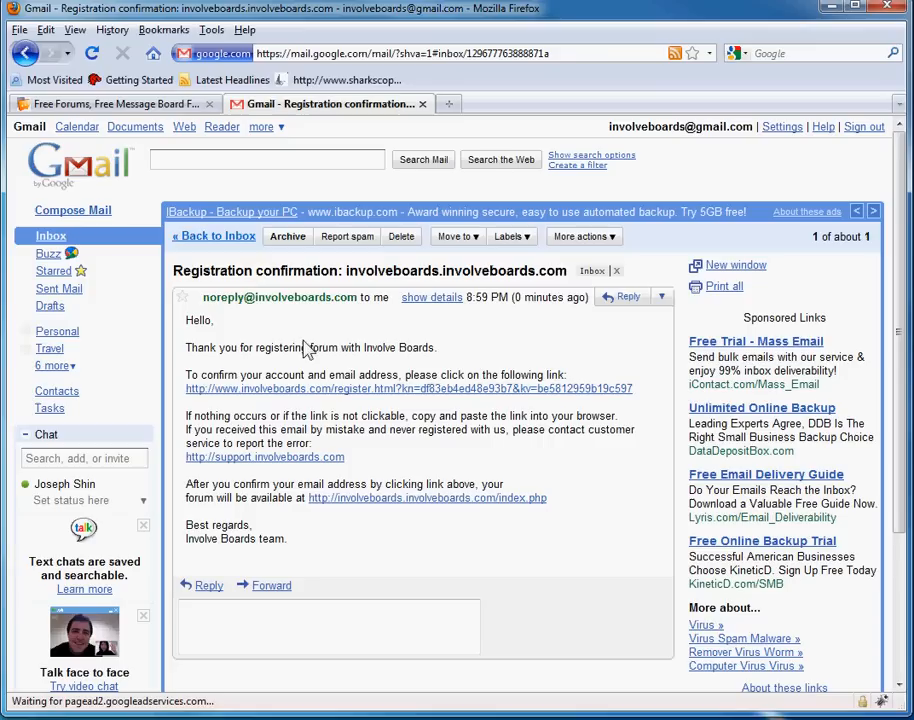
{"action": "left_click_drag", "start_coordinate": [186, 322], "coordinate": [616, 432]}
{"action": "left_click", "coordinate": [616, 432]}
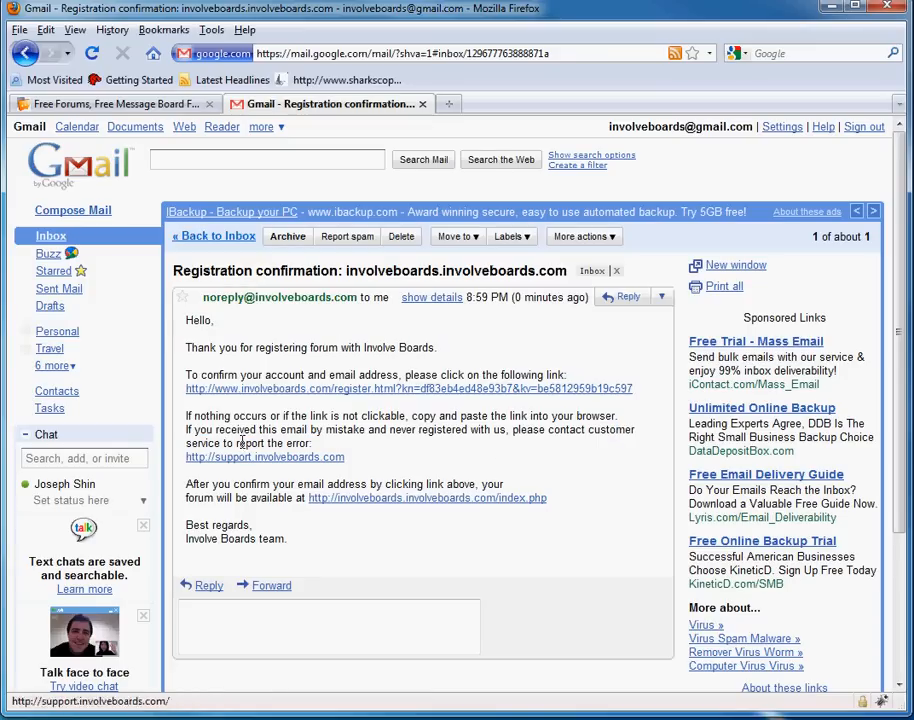
{"action": "triple_click", "coordinate": [358, 373]}
{"action": "left_click", "coordinate": [350, 389]}
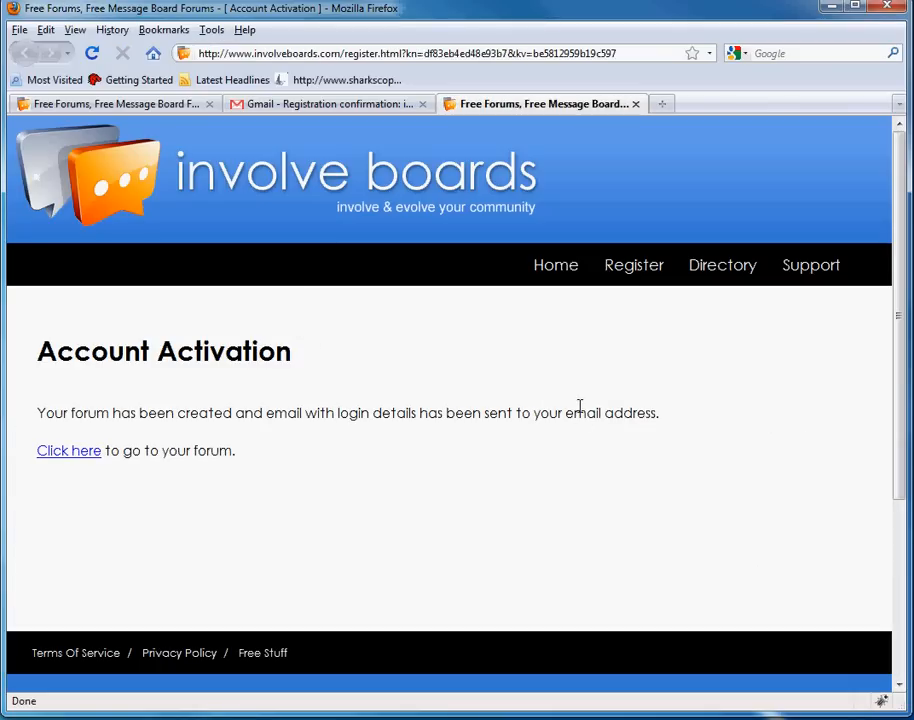
- Follow the 'Click here' link on the Account Activation page to reach the new forum
{"action": "left_click_drag", "start_coordinate": [33, 345], "coordinate": [384, 361]}
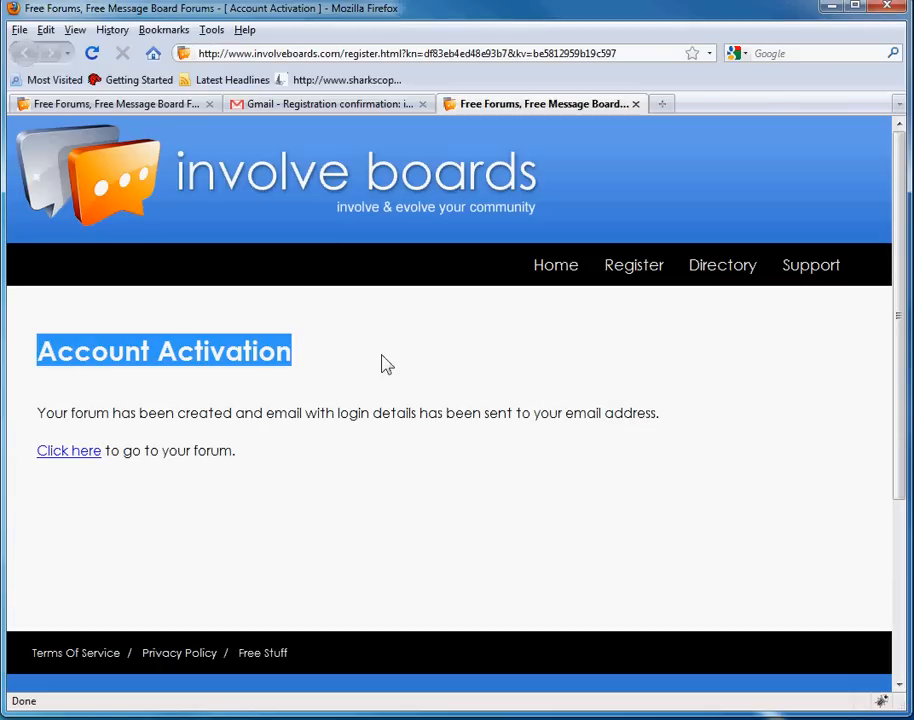
{"action": "left_click", "coordinate": [388, 380]}
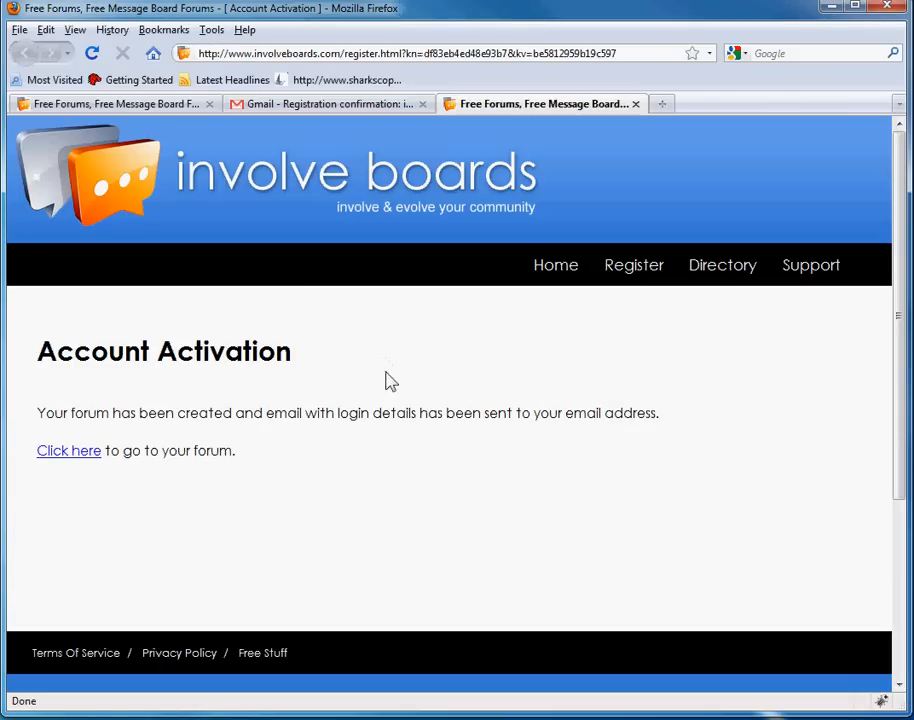
{"action": "left_click", "coordinate": [78, 452]}
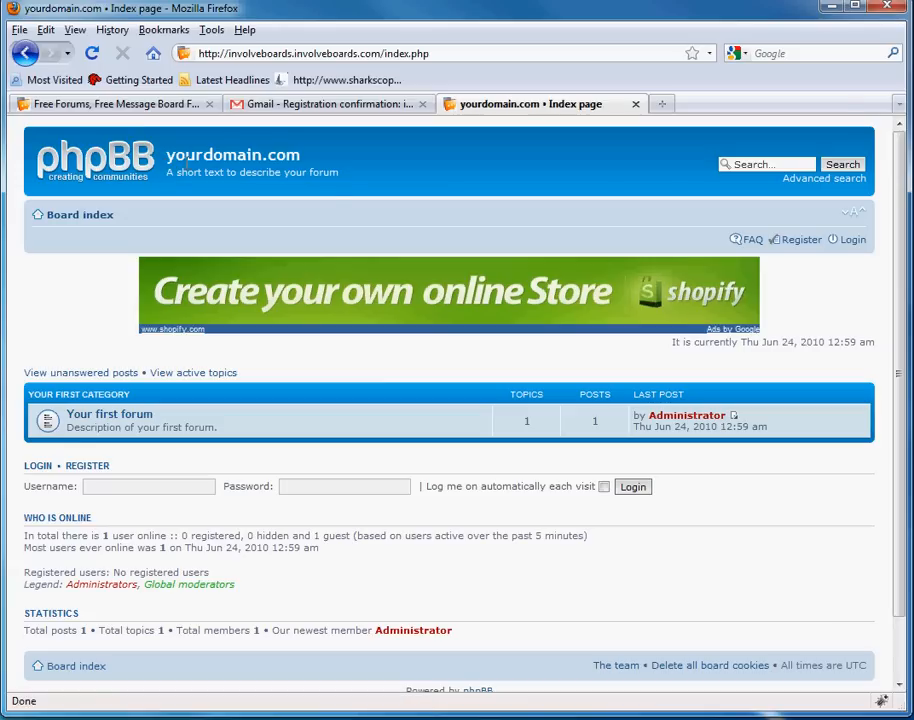
- Look over the yourdomain.com board title and subtitle on the new forum index
{"action": "left_click_drag", "start_coordinate": [160, 158], "coordinate": [220, 157]}
{"action": "double_click", "coordinate": [225, 157]}
{"action": "left_click", "coordinate": [225, 157]}
{"action": "double_click", "coordinate": [225, 157]}
{"action": "left_click", "coordinate": [227, 157]}
{"action": "left_click_drag", "start_coordinate": [384, 170], "coordinate": [168, 152]}
{"action": "left_click", "coordinate": [275, 154]}
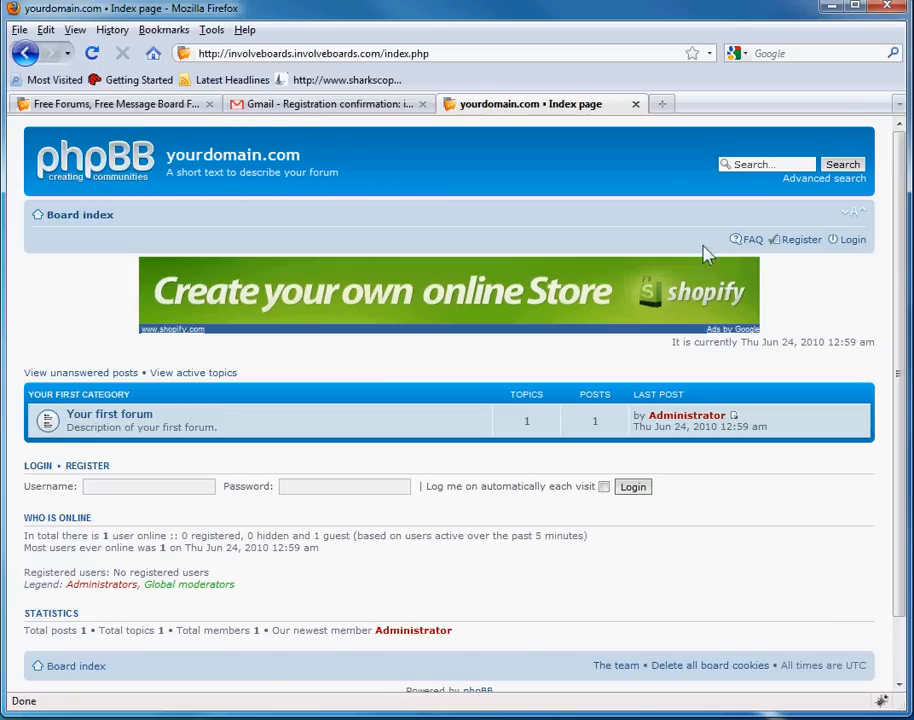
- Log in as Administrator and return to the board index to find the control panel links
{"action": "left_click", "coordinate": [853, 243]}
{"action": "left_click", "coordinate": [263, 384]}
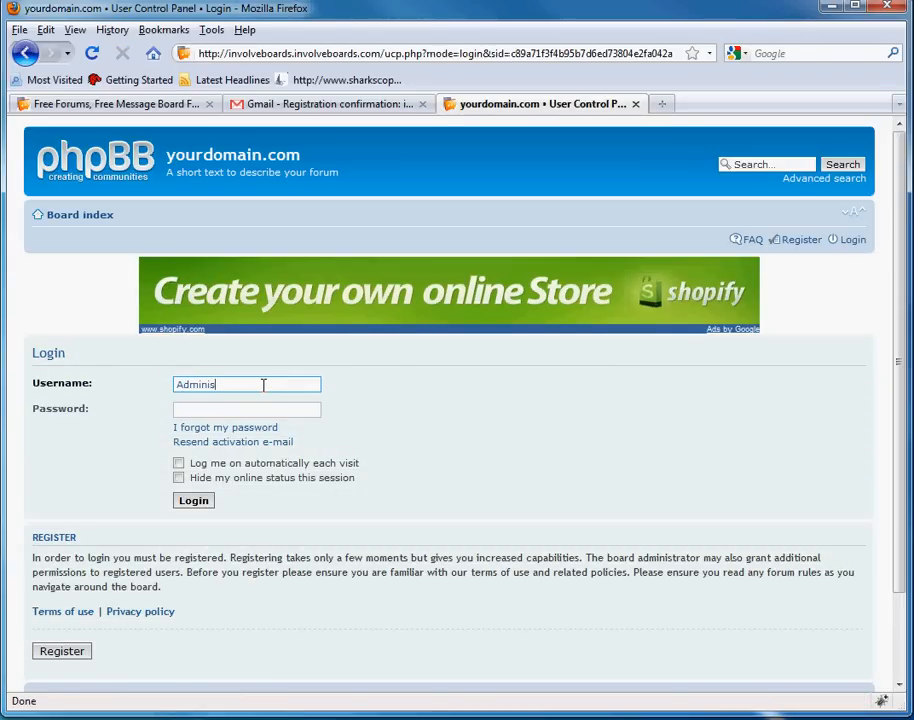
{"action": "type", "text": "Administrator"}
{"action": "key", "text": "Tab"}
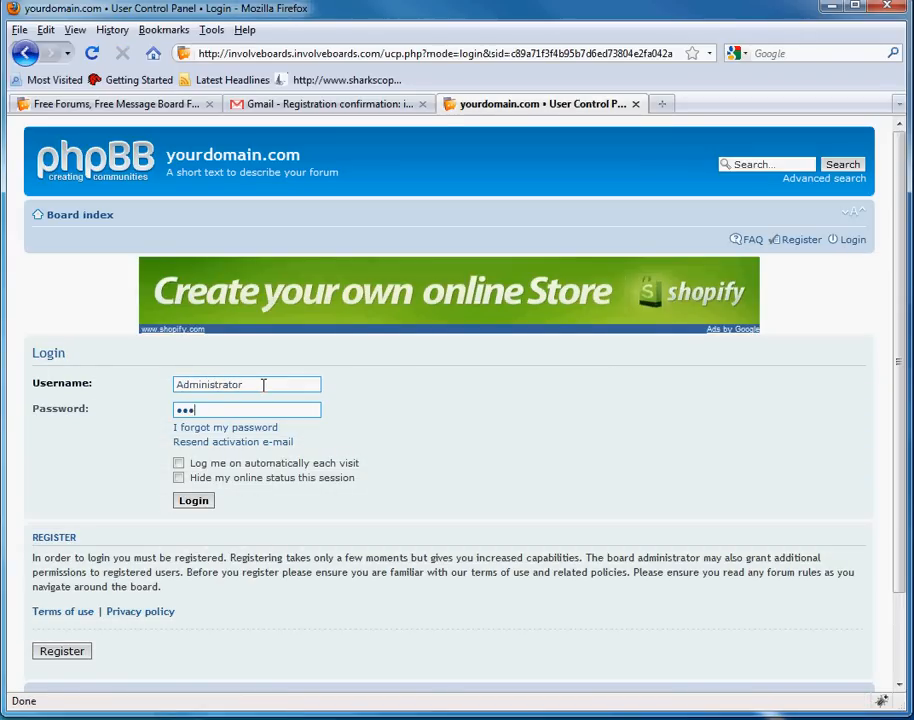
{"action": "left_click", "coordinate": [194, 500]}
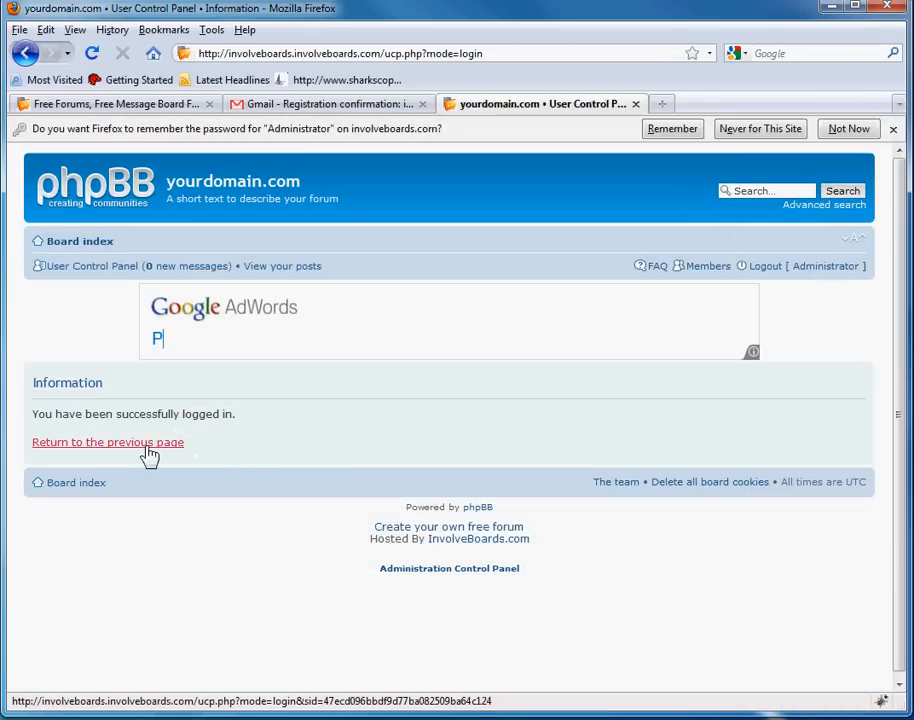
{"action": "left_click", "coordinate": [147, 447]}
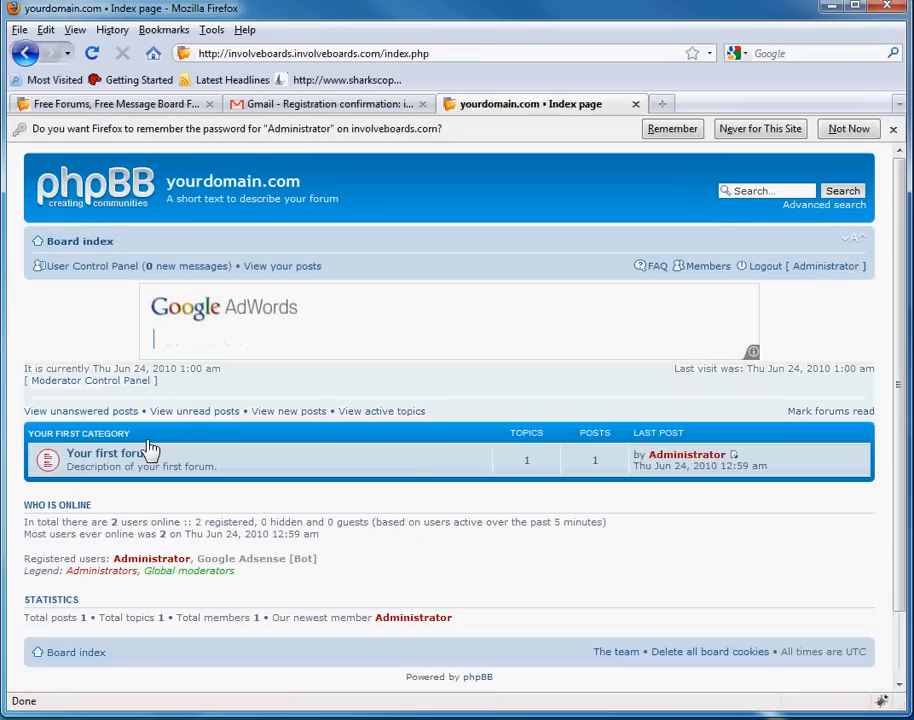
{"action": "scroll", "coordinate": [740, 495], "scroll_direction": "down", "scroll_amount": 1}
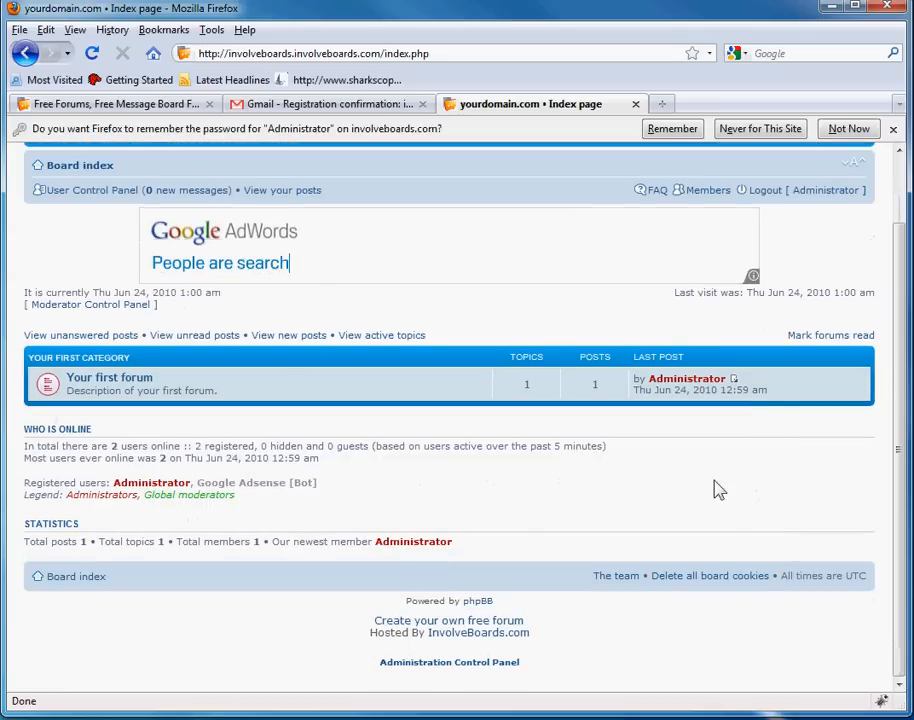
{"action": "scroll", "coordinate": [718, 526], "scroll_direction": "up", "scroll_amount": 1}
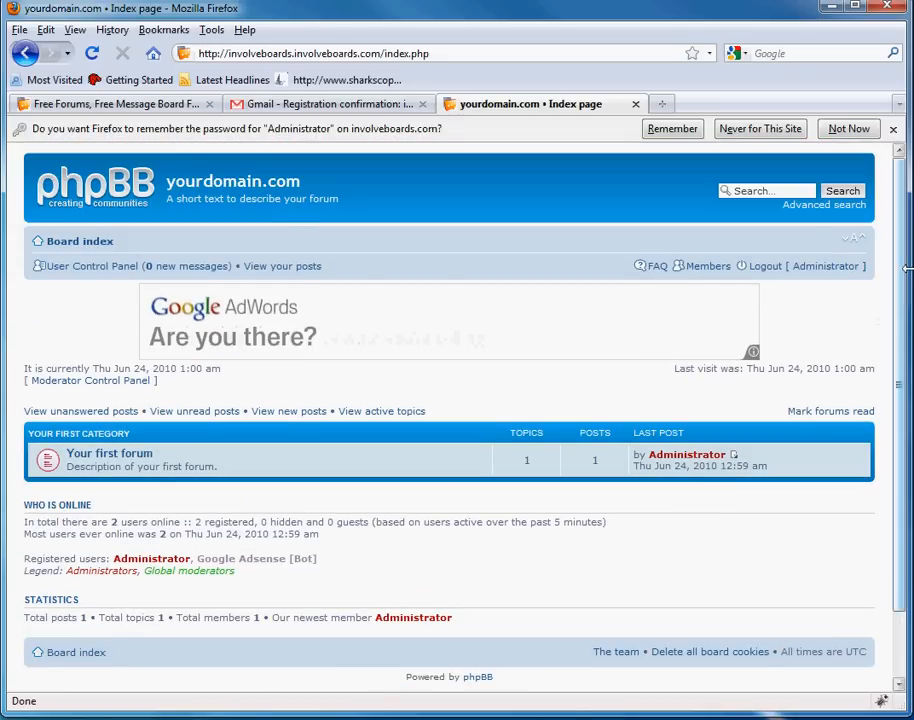
{"action": "left_click_drag", "start_coordinate": [900, 284], "coordinate": [900, 394]}
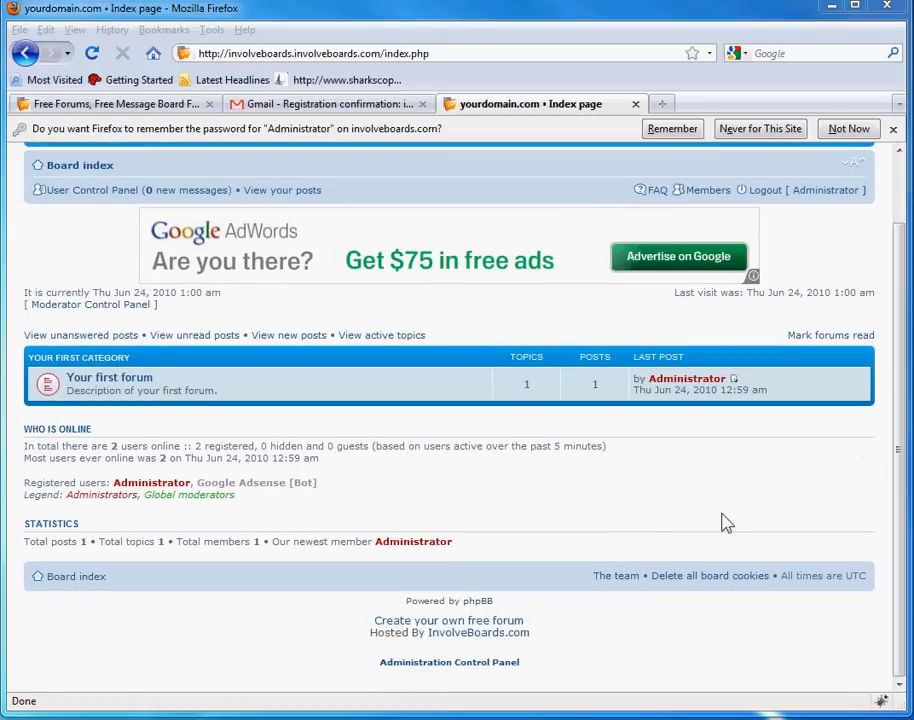
- Re-enter the administrator password and proceed into the Administration Control Panel
{"action": "left_click", "coordinate": [465, 665]}
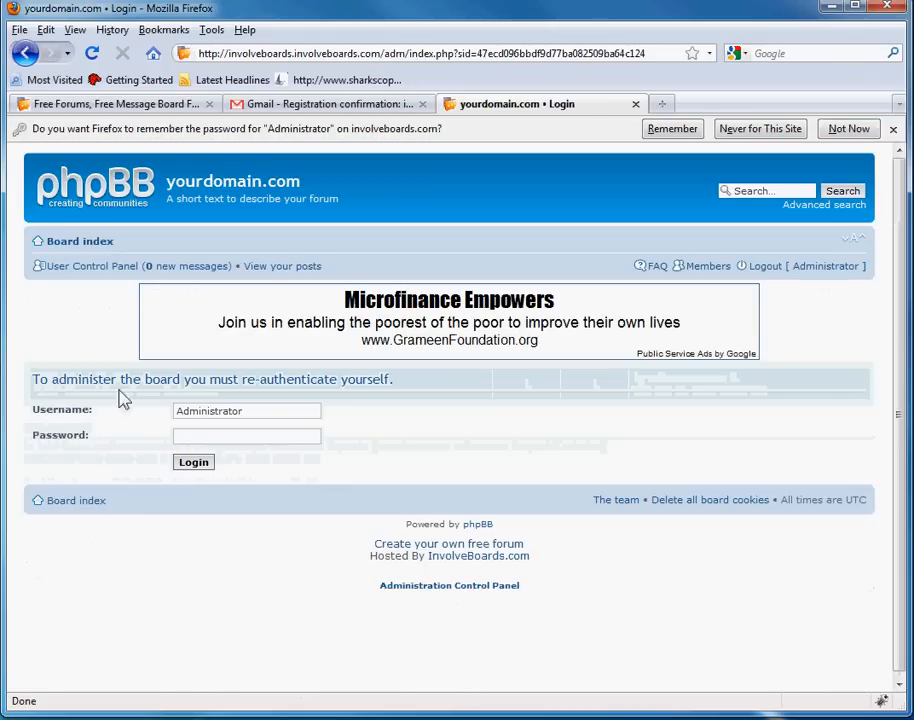
{"action": "left_click", "coordinate": [233, 441]}
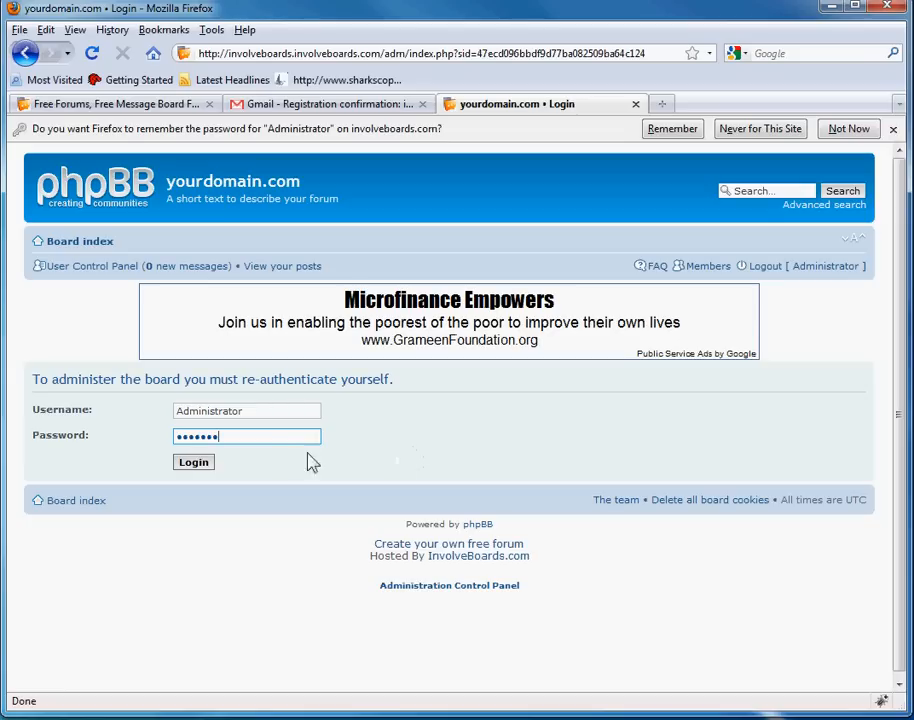
{"action": "left_click", "coordinate": [206, 465]}
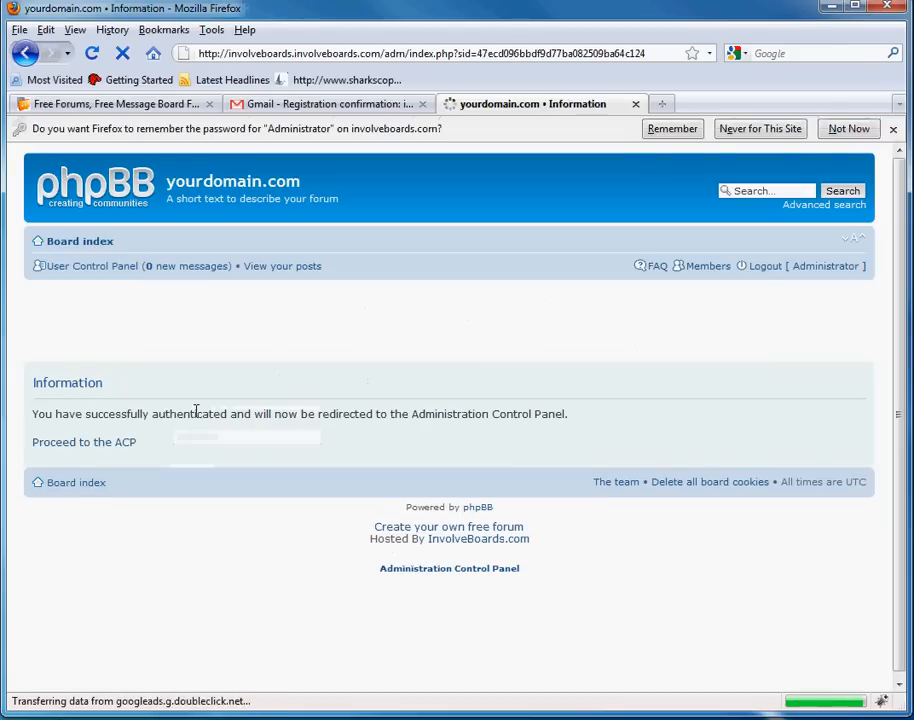
{"action": "left_click", "coordinate": [128, 443]}
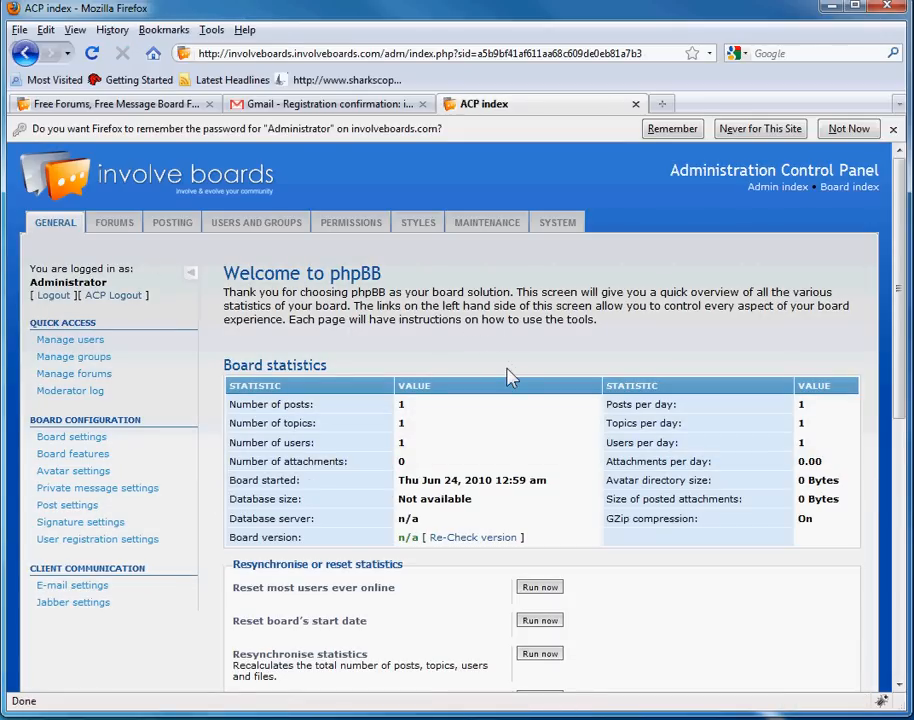
- Go to forum management and edit 'Your first category'
{"action": "scroll", "coordinate": [415, 337], "scroll_direction": "down", "scroll_amount": 10}
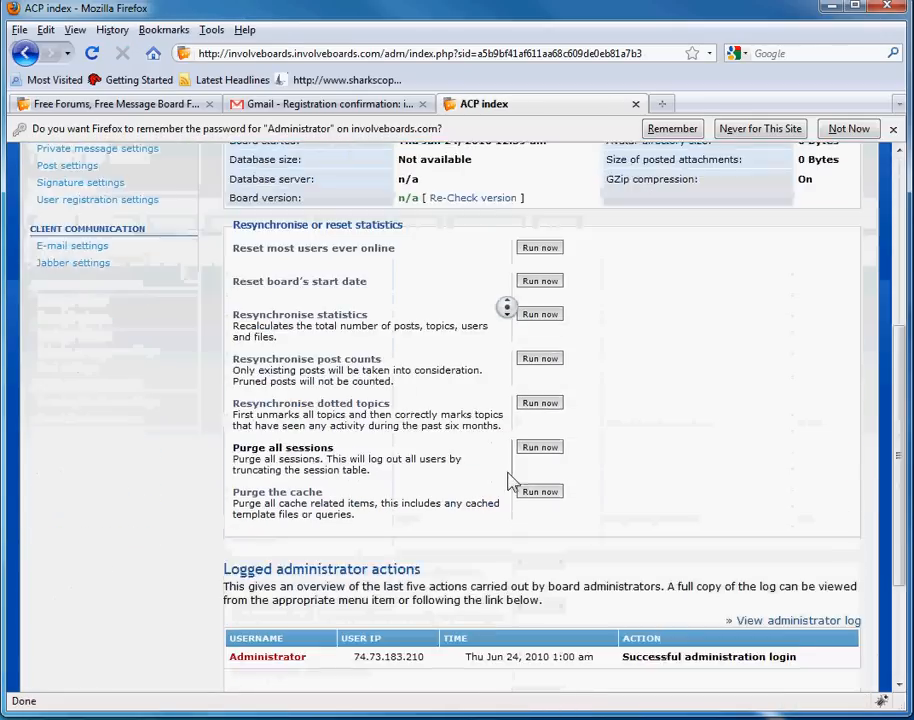
{"action": "scroll", "coordinate": [459, 520], "scroll_direction": "up", "scroll_amount": 10}
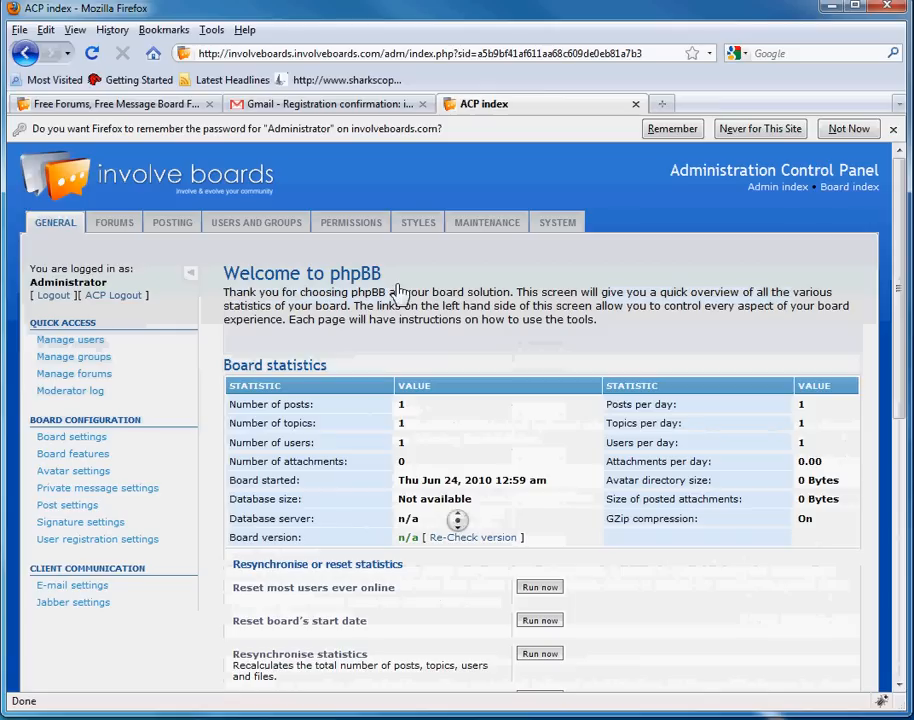
{"action": "left_click", "coordinate": [102, 231]}
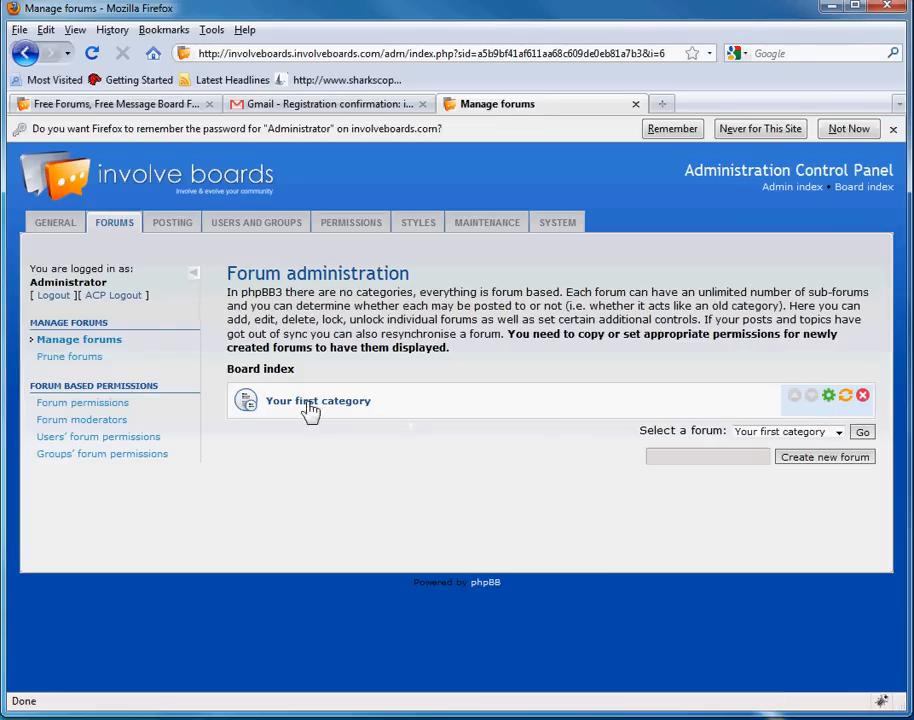
{"action": "left_click", "coordinate": [110, 220]}
{"action": "left_click", "coordinate": [829, 397]}
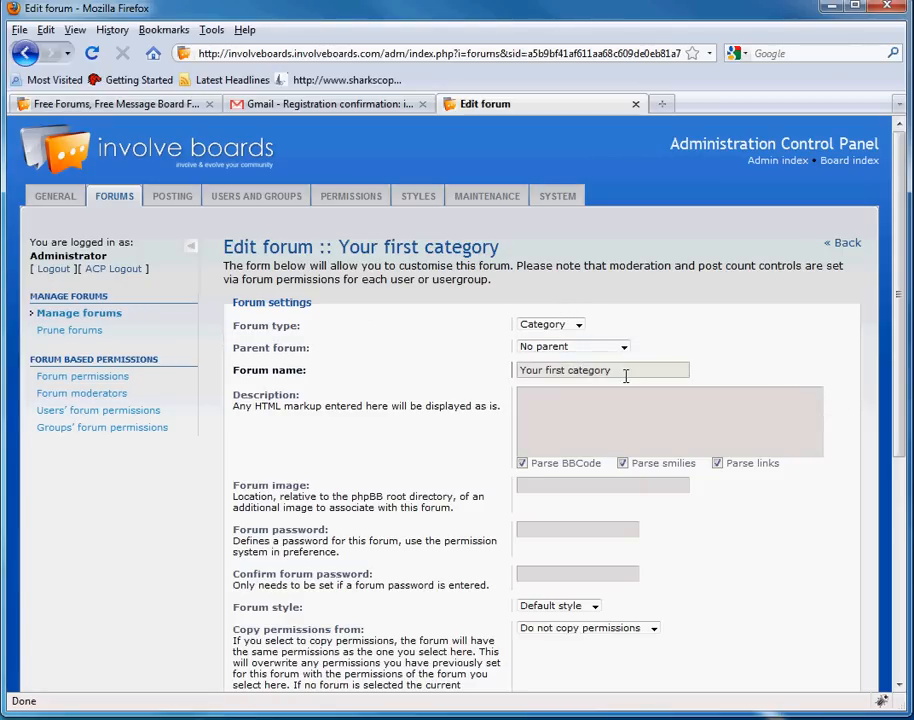
- Replace the forum name 'Your first category' with 'Involve Boards' and scroll toward Submit
{"action": "left_click_drag", "start_coordinate": [626, 374], "coordinate": [543, 372]}
{"action": "key", "text": "BackSpace"}
{"action": "key", "text": "BackSpace"}
{"action": "key", "text": "BackSpace"}
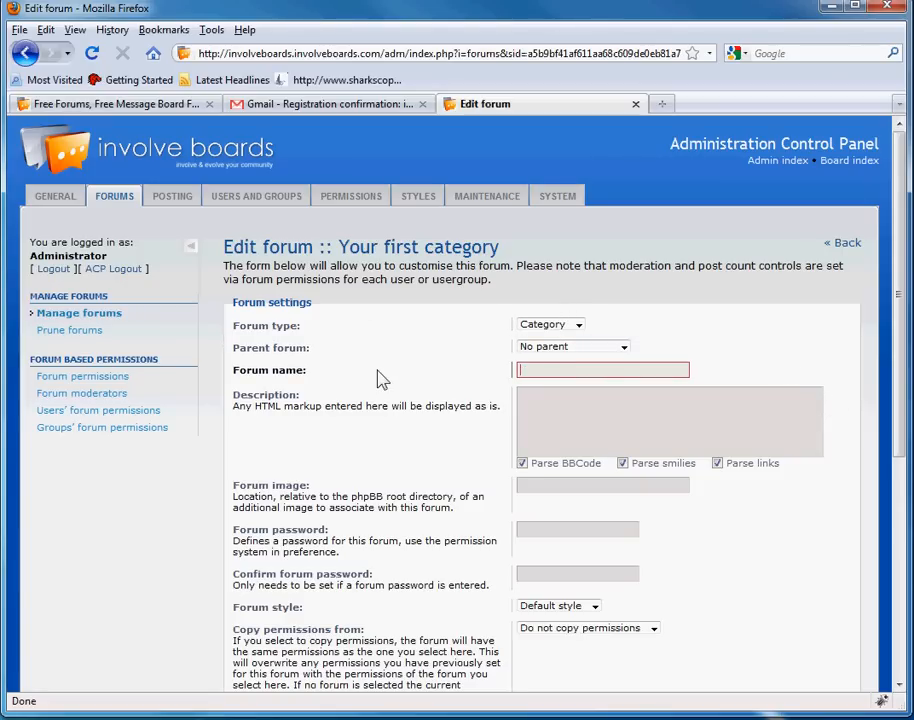
{"action": "type", "text": "Involve Boards"}
{"action": "left_click", "coordinate": [602, 440]}
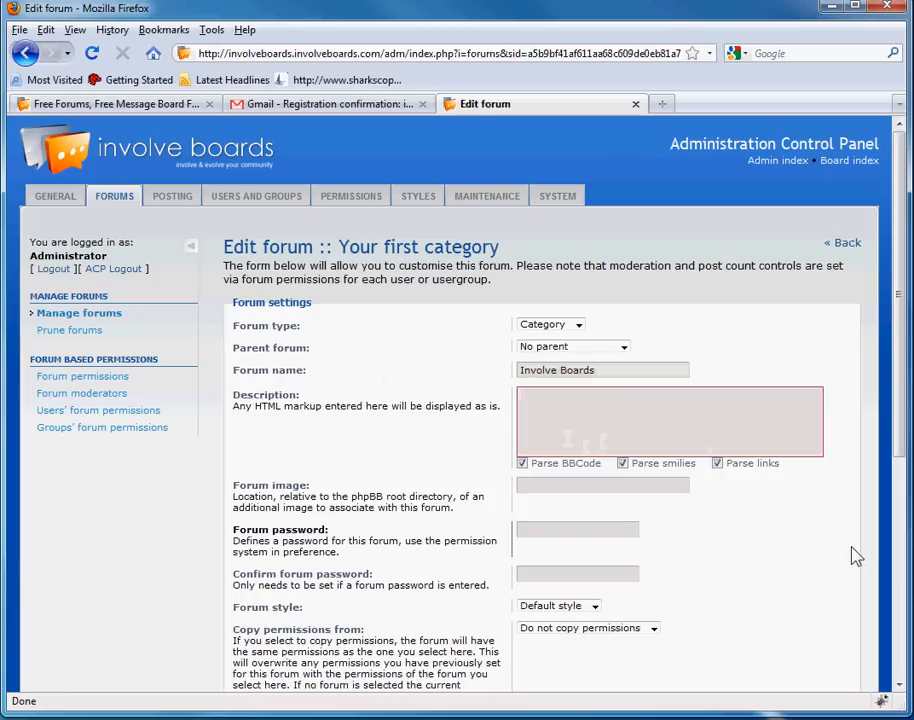
{"action": "middle_click", "coordinate": [696, 312]}
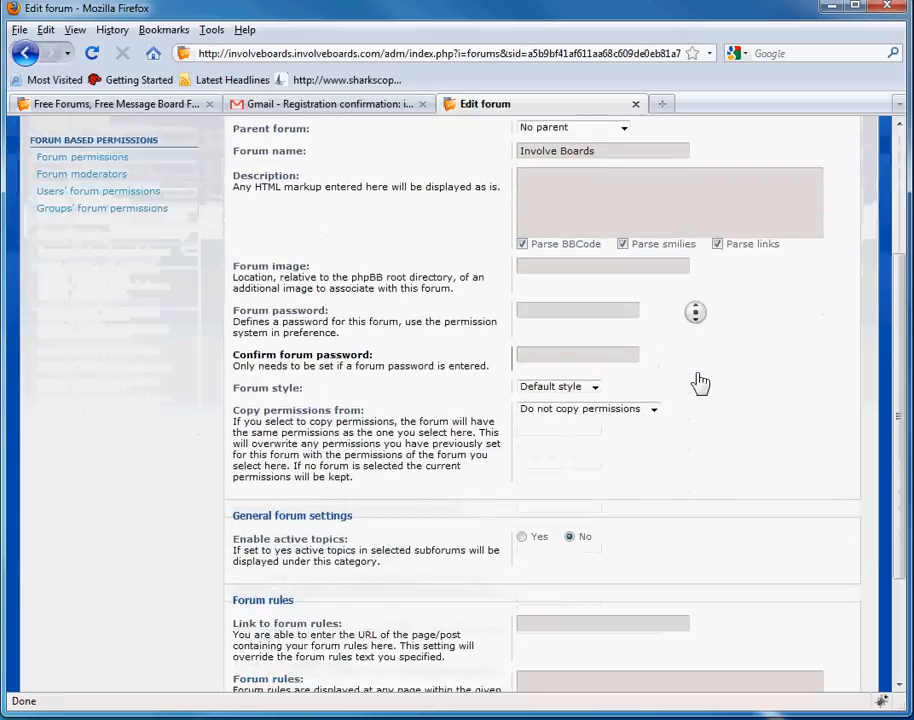
{"action": "scroll", "coordinate": [735, 383], "scroll_direction": "up", "scroll_amount": 5}
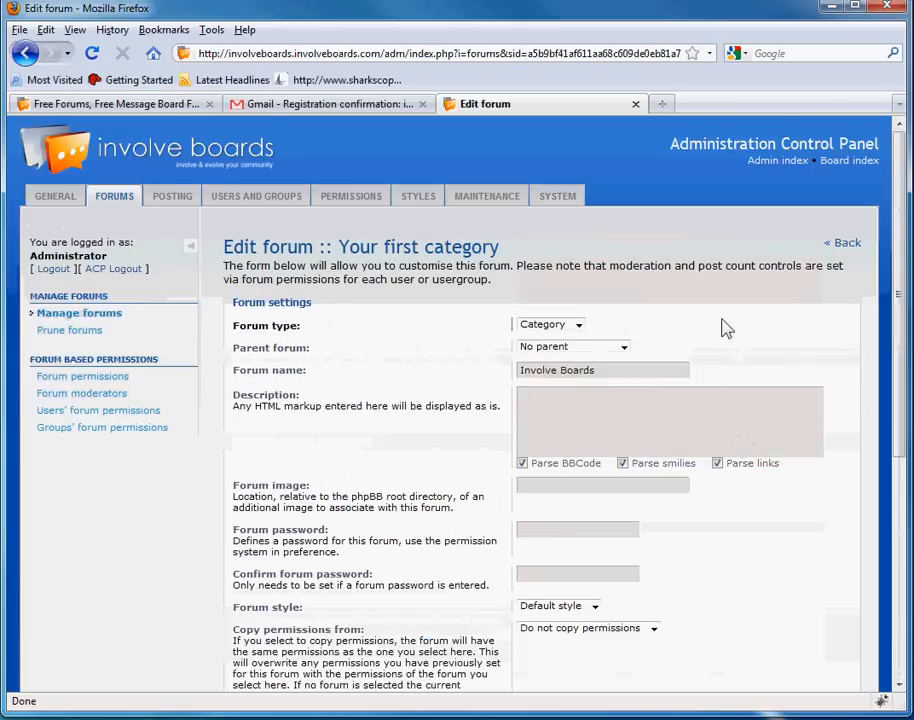
{"action": "scroll", "coordinate": [728, 492], "scroll_direction": "down", "scroll_amount": 5}
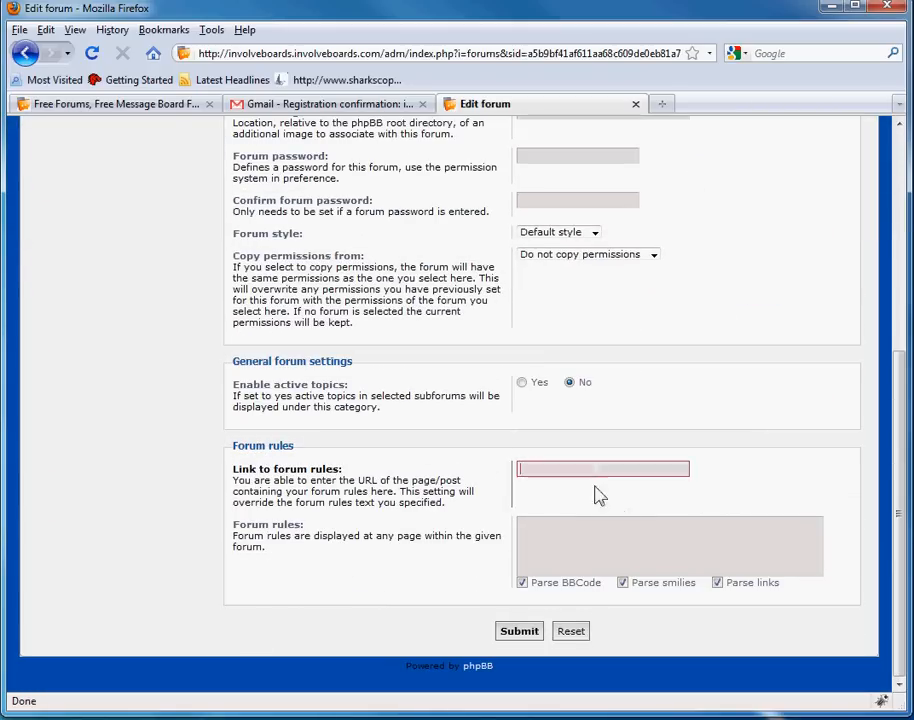
{"action": "scroll", "coordinate": [450, 435], "scroll_direction": "up", "scroll_amount": 5}
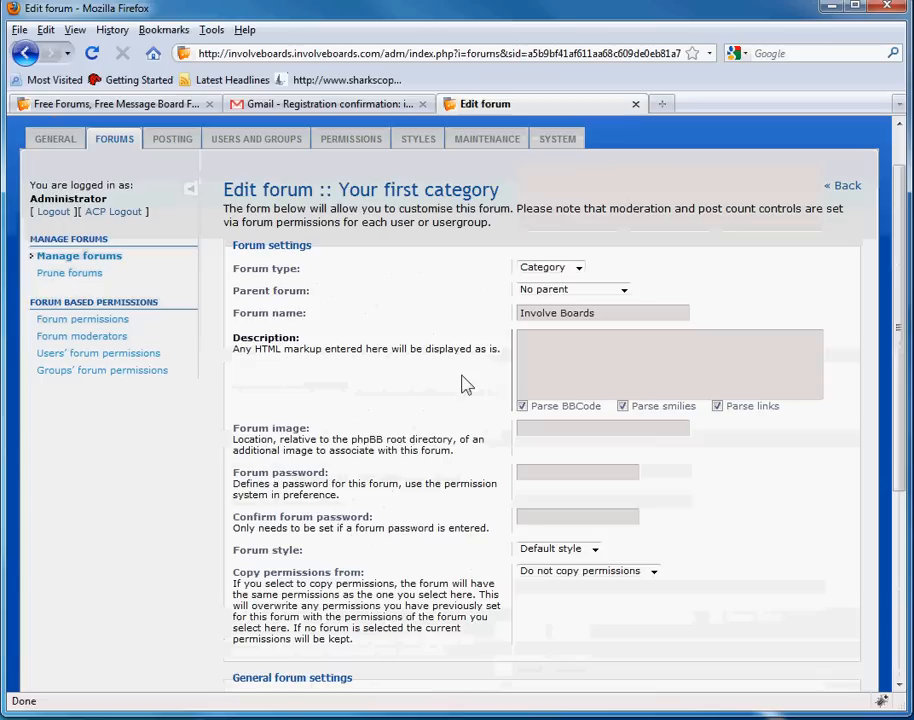
{"action": "scroll", "coordinate": [384, 437], "scroll_direction": "down", "scroll_amount": 4}
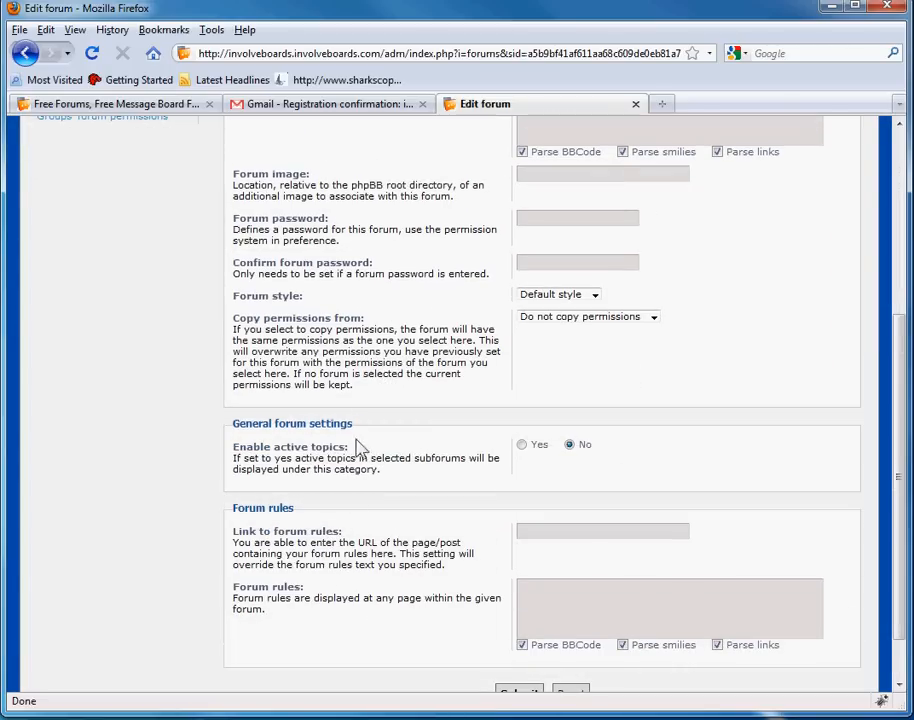
{"action": "scroll", "coordinate": [422, 460], "scroll_direction": "down", "scroll_amount": 1}
- Save the renamed Involve Boards category and go to its permissions
{"action": "left_click", "coordinate": [519, 631]}
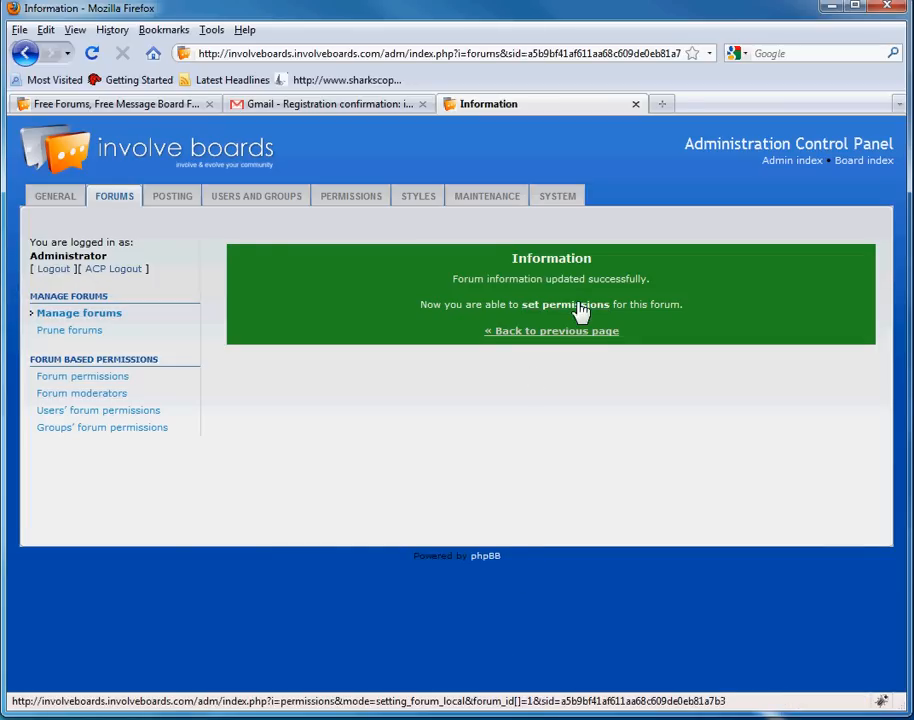
{"action": "left_click", "coordinate": [580, 306]}
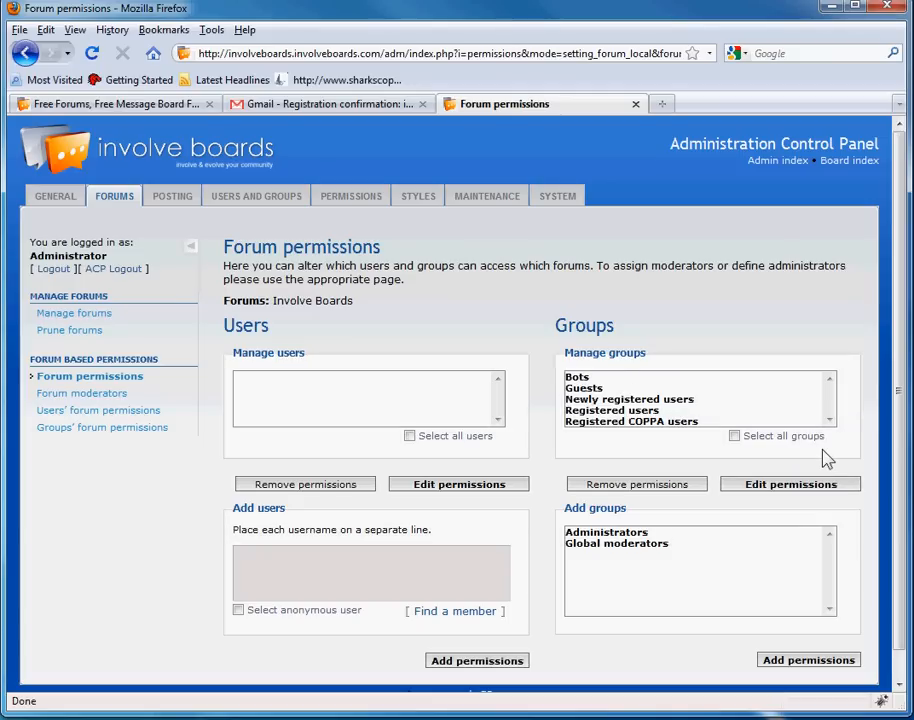
{"action": "left_click", "coordinate": [832, 397]}
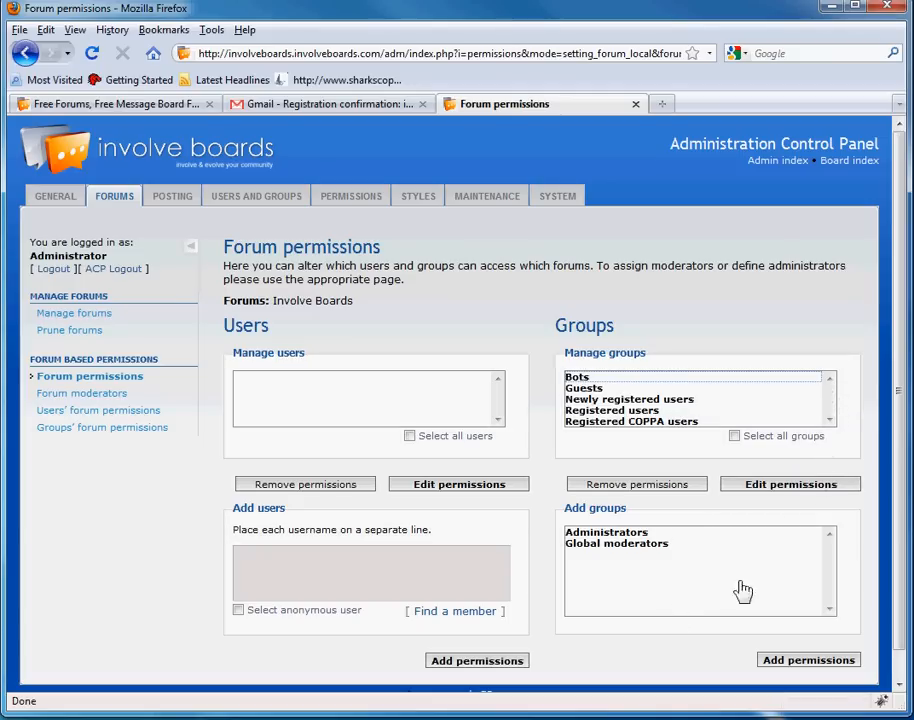
- Select the Administrators and Global moderators groups and add permissions for them
{"action": "left_click", "coordinate": [625, 533]}
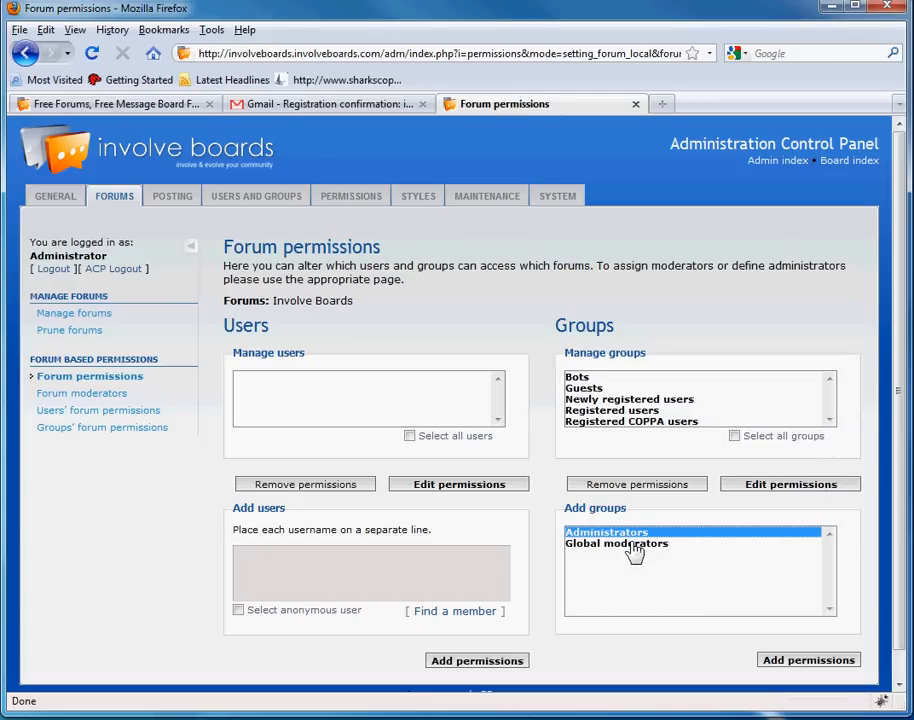
{"action": "left_click", "coordinate": [633, 544], "text": "ctrl"}
{"action": "left_click", "coordinate": [630, 533]}
{"action": "left_click", "coordinate": [621, 544], "text": "ctrl"}
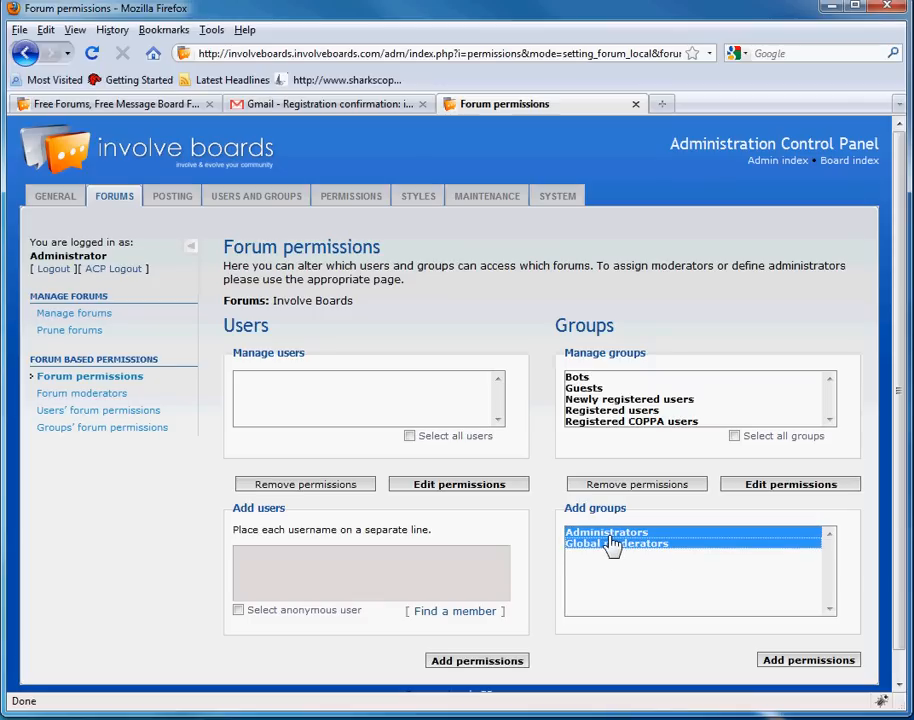
{"action": "left_click", "coordinate": [612, 533]}
{"action": "left_click", "coordinate": [612, 544], "text": "ctrl"}
{"action": "left_click", "coordinate": [622, 534]}
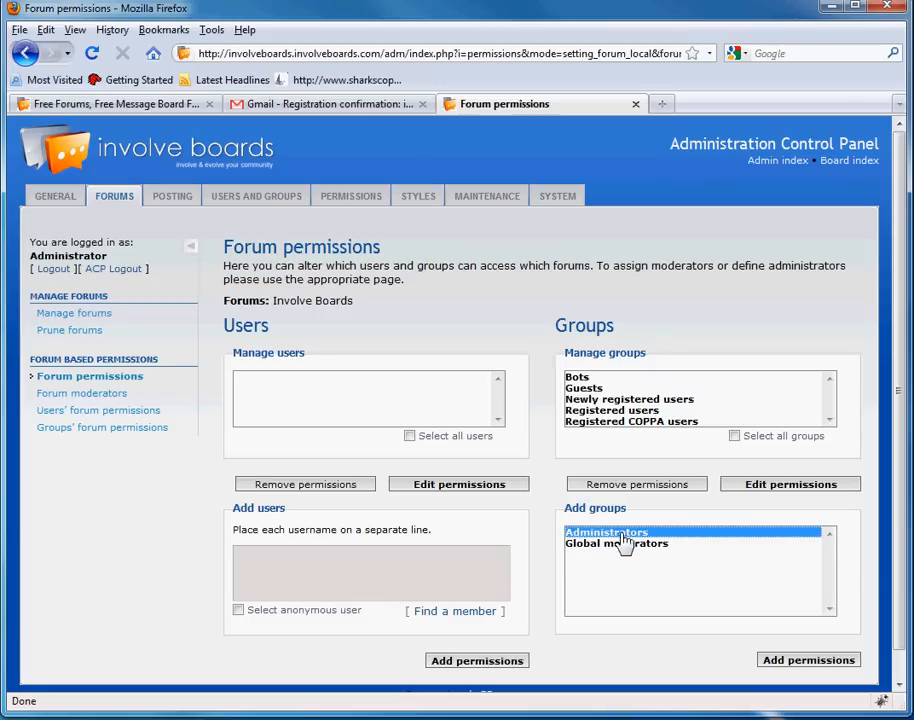
{"action": "left_click", "coordinate": [633, 545], "text": "ctrl"}
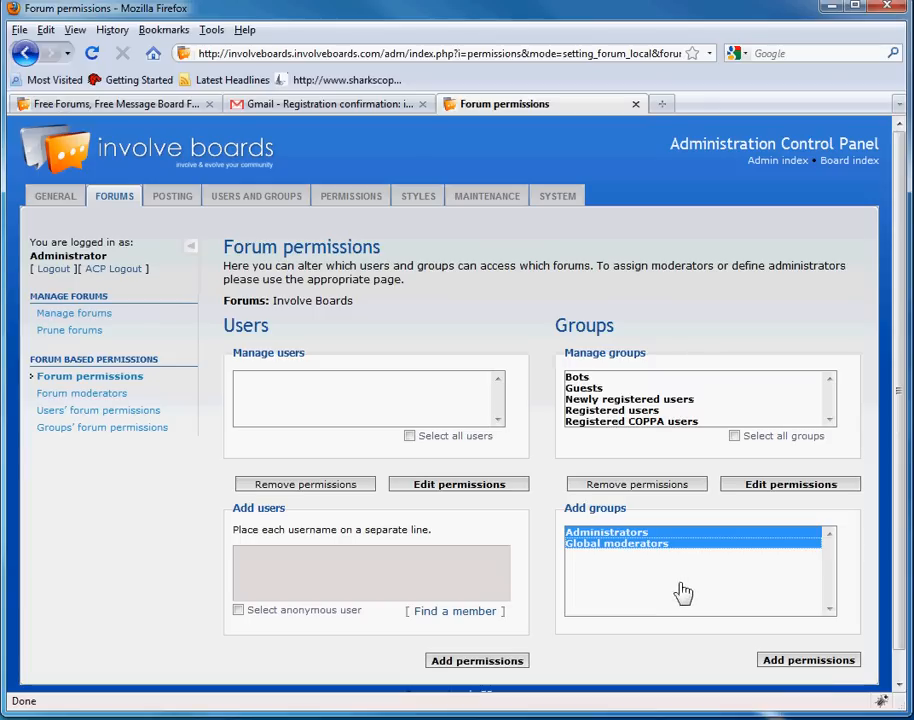
{"action": "left_click", "coordinate": [826, 662]}
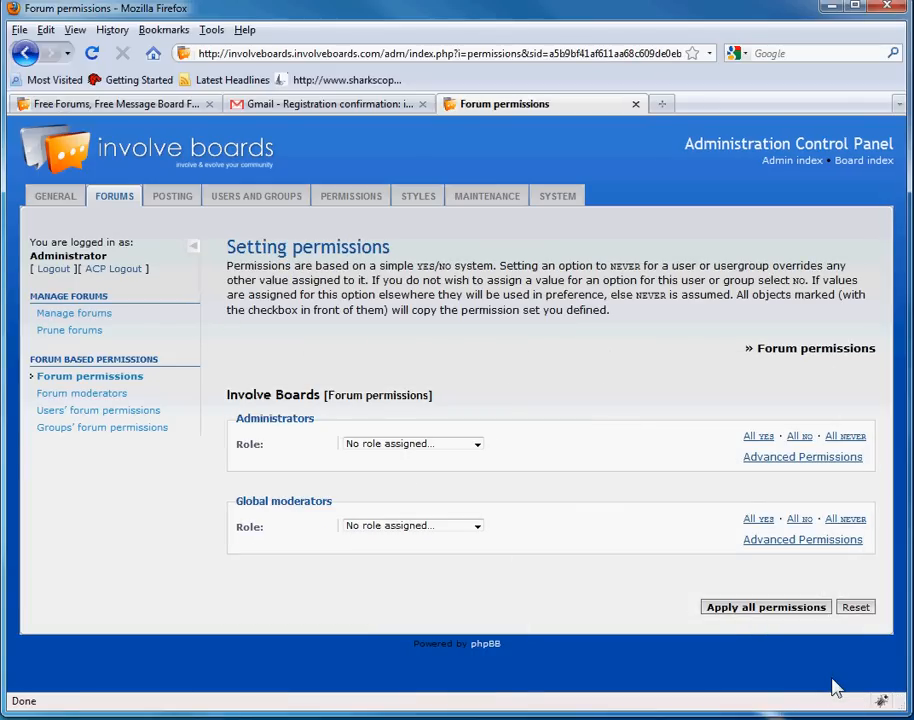
- Give Administrators and Global moderators the Full Access role and apply all permissions
{"action": "left_click", "coordinate": [466, 451]}
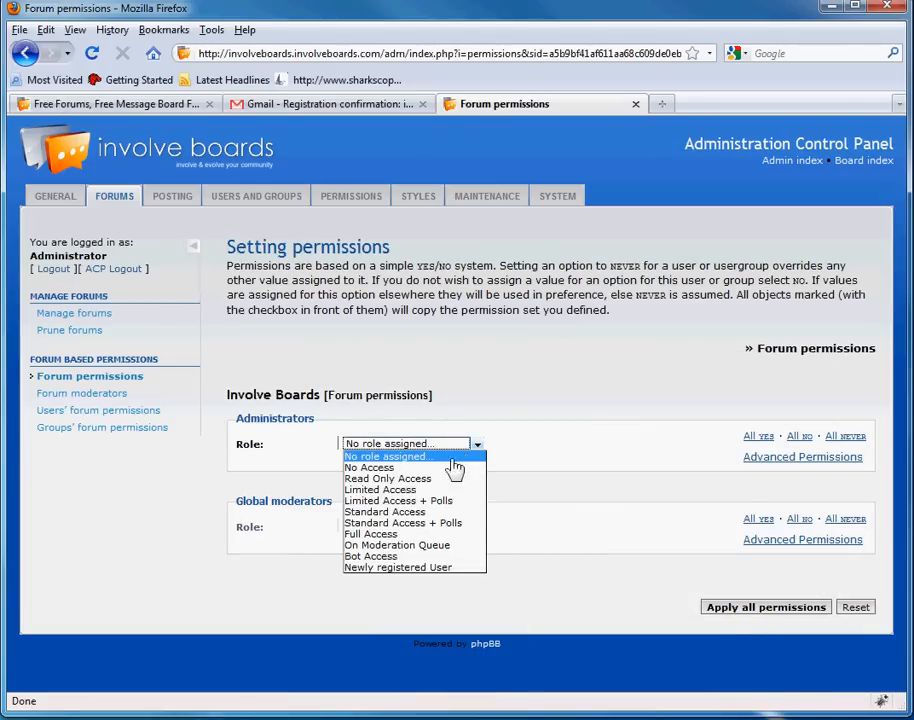
{"action": "left_click", "coordinate": [437, 557]}
{"action": "left_click", "coordinate": [456, 530]}
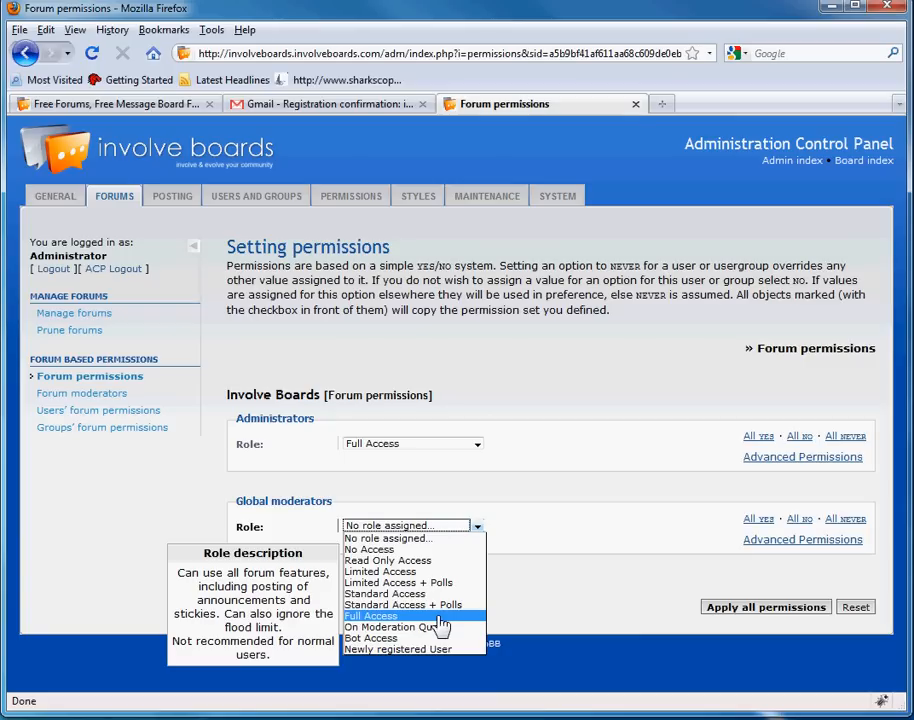
{"action": "left_click", "coordinate": [438, 616]}
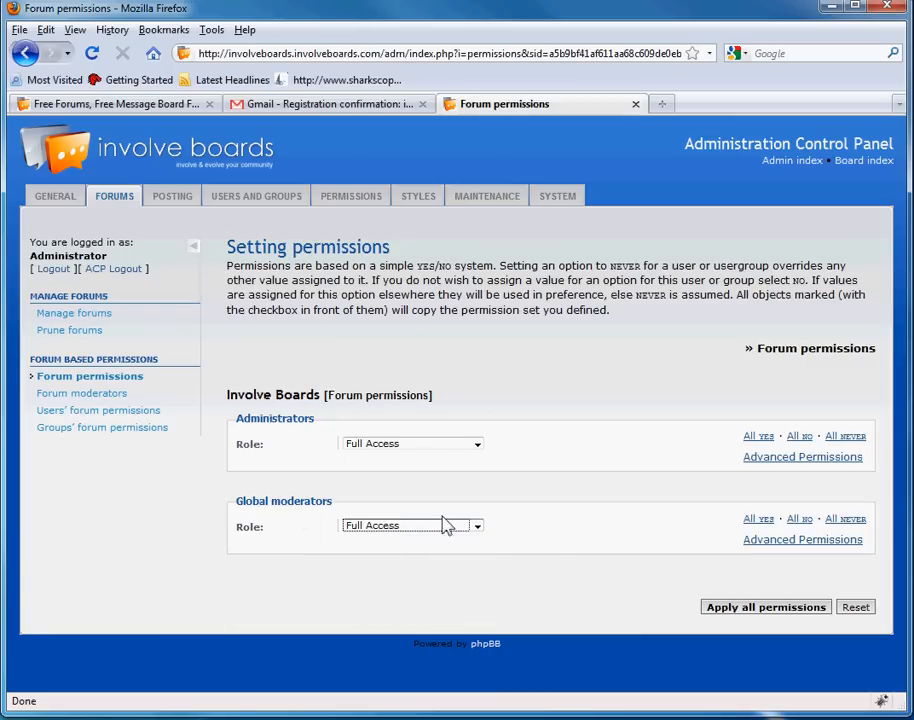
{"action": "left_click", "coordinate": [531, 349]}
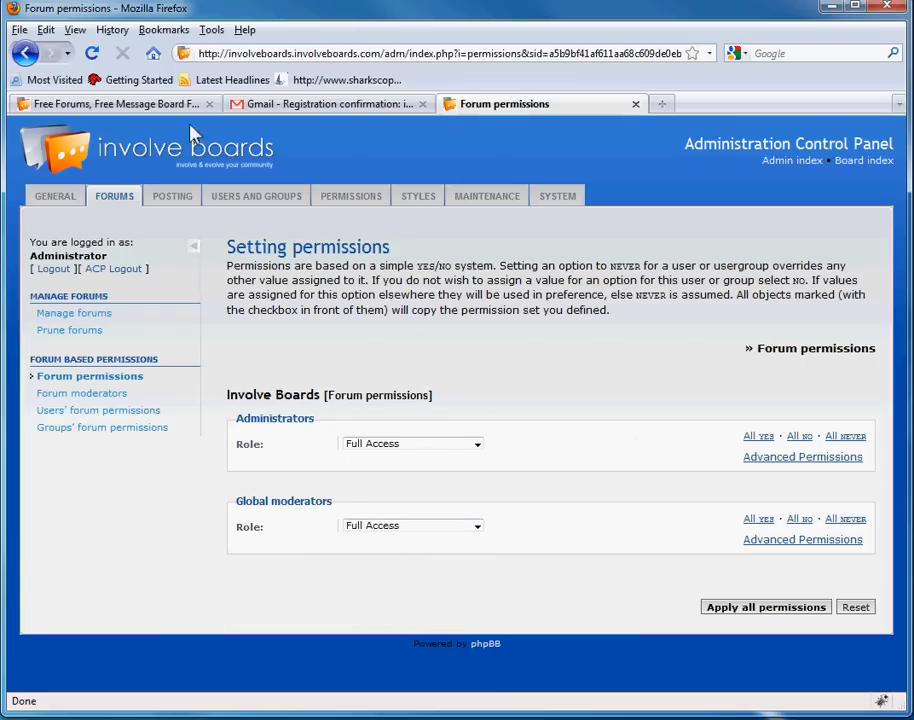
{"action": "left_click", "coordinate": [752, 609]}
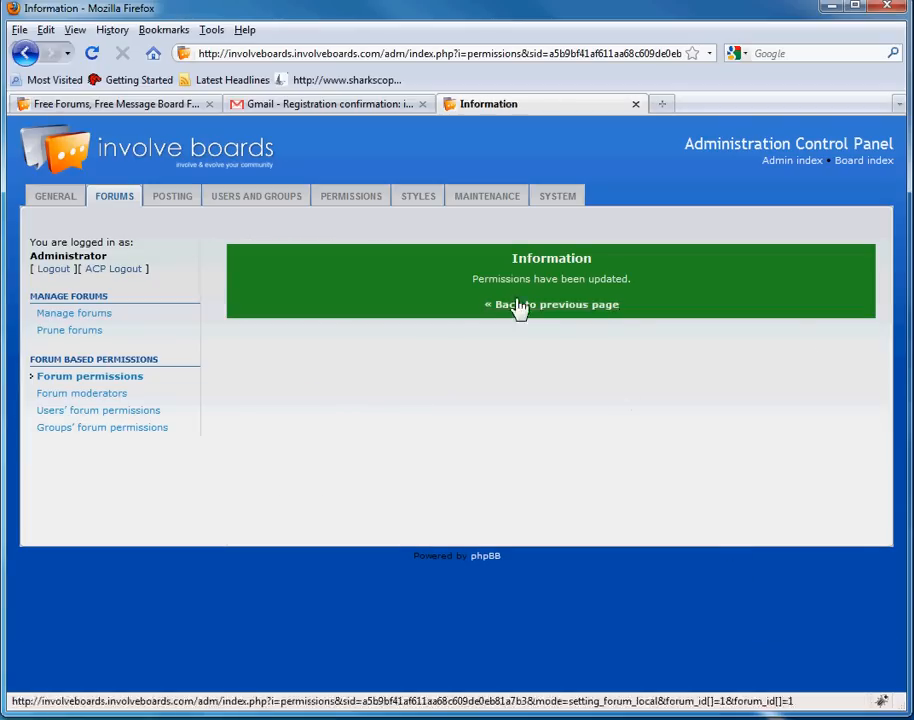
- Select all user groups on the forum permissions page and open their permission settings
{"action": "left_click", "coordinate": [528, 306]}
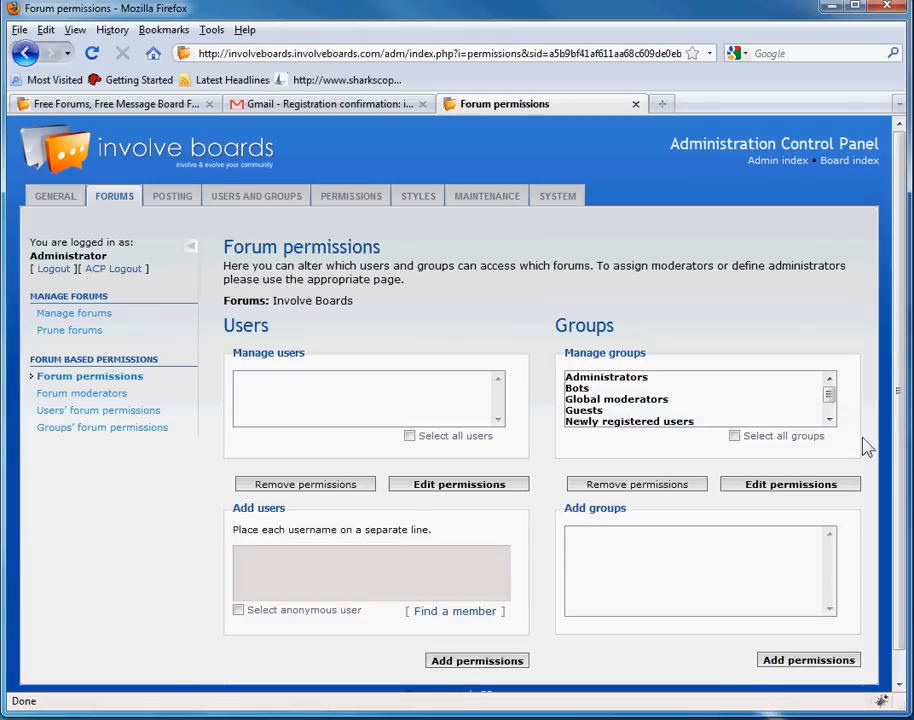
{"action": "mouse_move", "coordinate": [830, 396]}
{"action": "left_mouse_down"}
{"action": "mouse_move", "coordinate": [832, 422]}
{"action": "mouse_move", "coordinate": [835, 385]}
{"action": "left_mouse_up"}
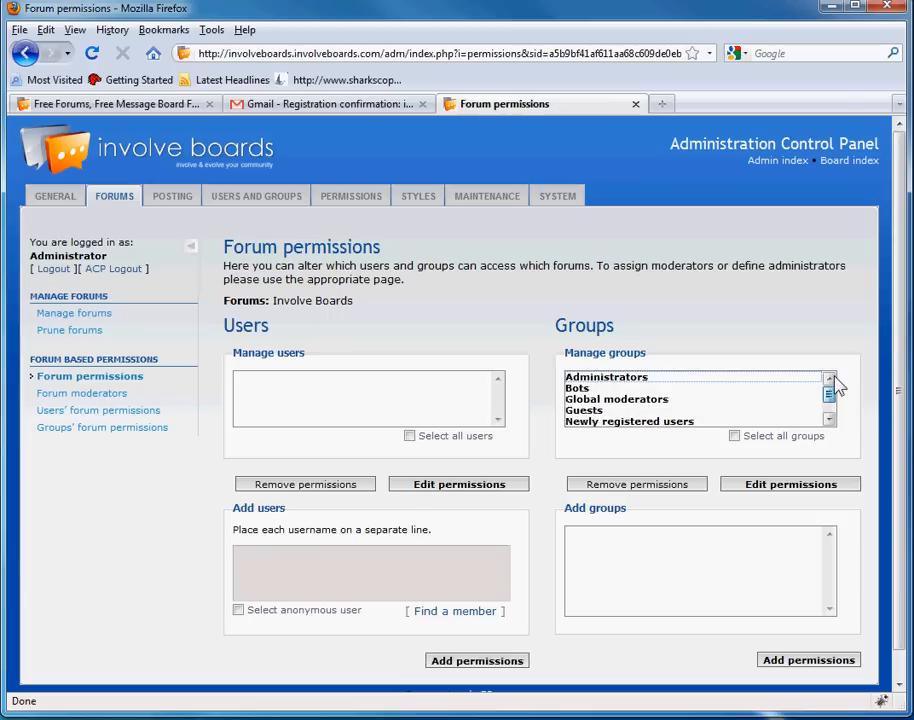
{"action": "left_click", "coordinate": [734, 436]}
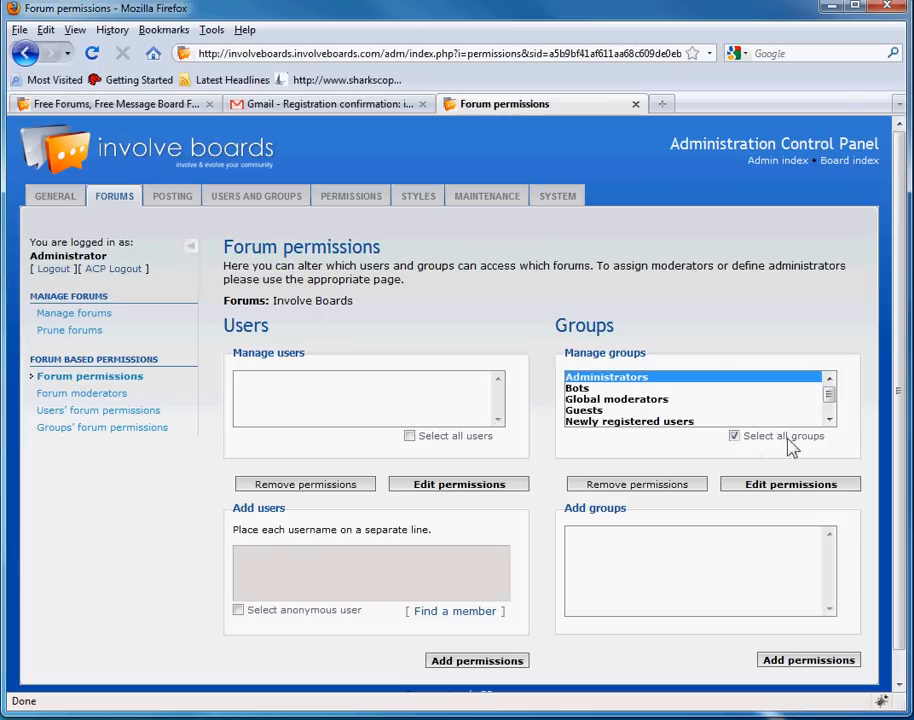
{"action": "scroll", "coordinate": [835, 402], "scroll_direction": "down", "scroll_amount": 2}
{"action": "left_click", "coordinate": [802, 486]}
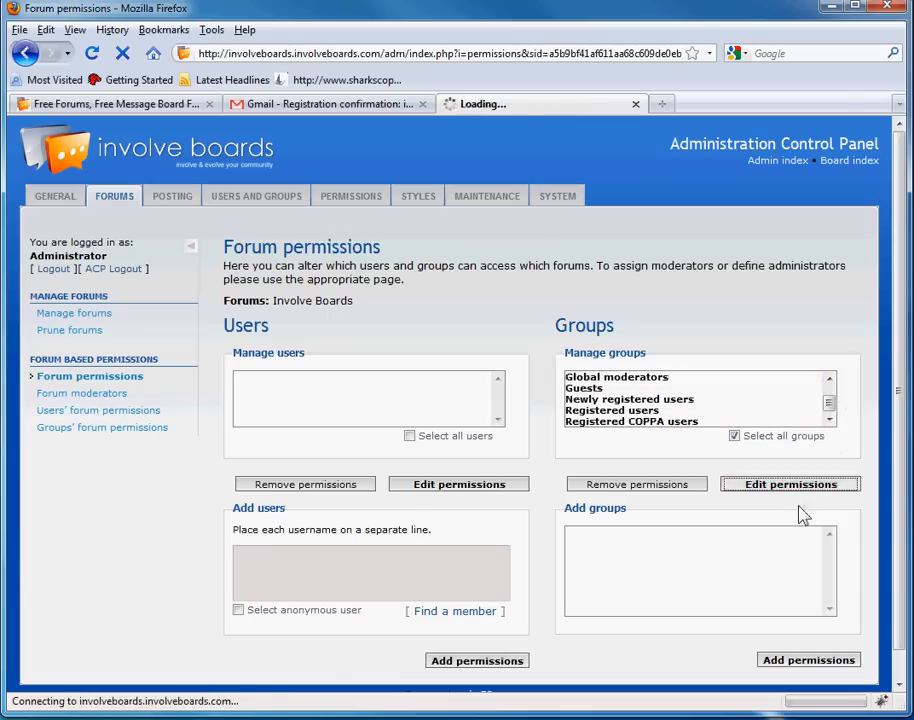
{"action": "middle_click", "coordinate": [569, 371]}
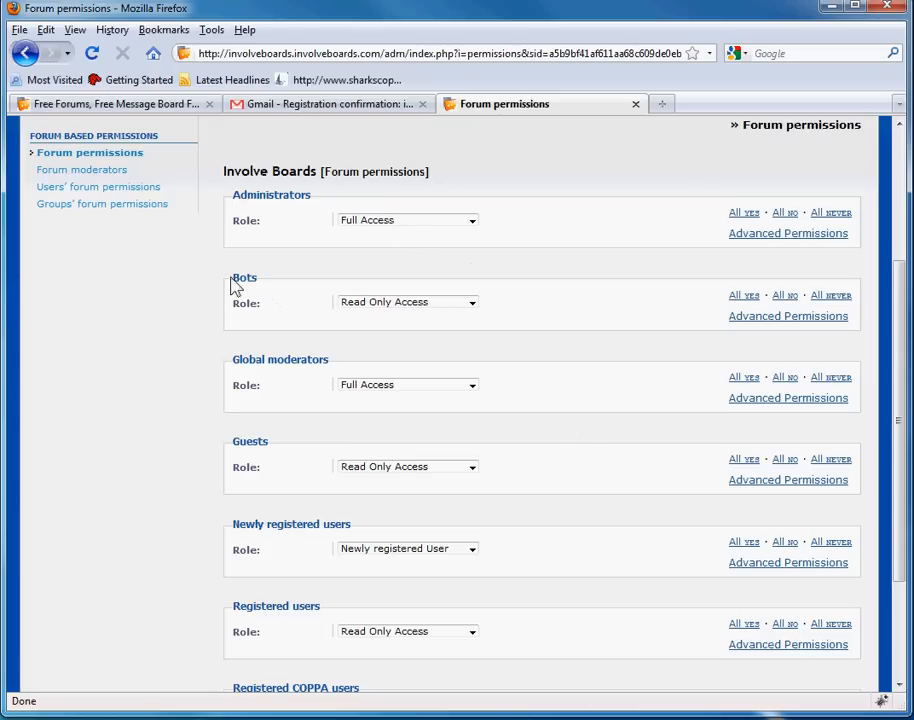
- Give newly registered users Standard Access, and registered and Registered COPPA users Standard Access + Polls
{"action": "left_click_drag", "start_coordinate": [231, 278], "coordinate": [290, 279]}
{"action": "left_click", "coordinate": [494, 299]}
{"action": "left_click_drag", "start_coordinate": [231, 360], "coordinate": [343, 369]}
{"action": "left_click", "coordinate": [581, 381]}
{"action": "middle_click", "coordinate": [569, 331]}
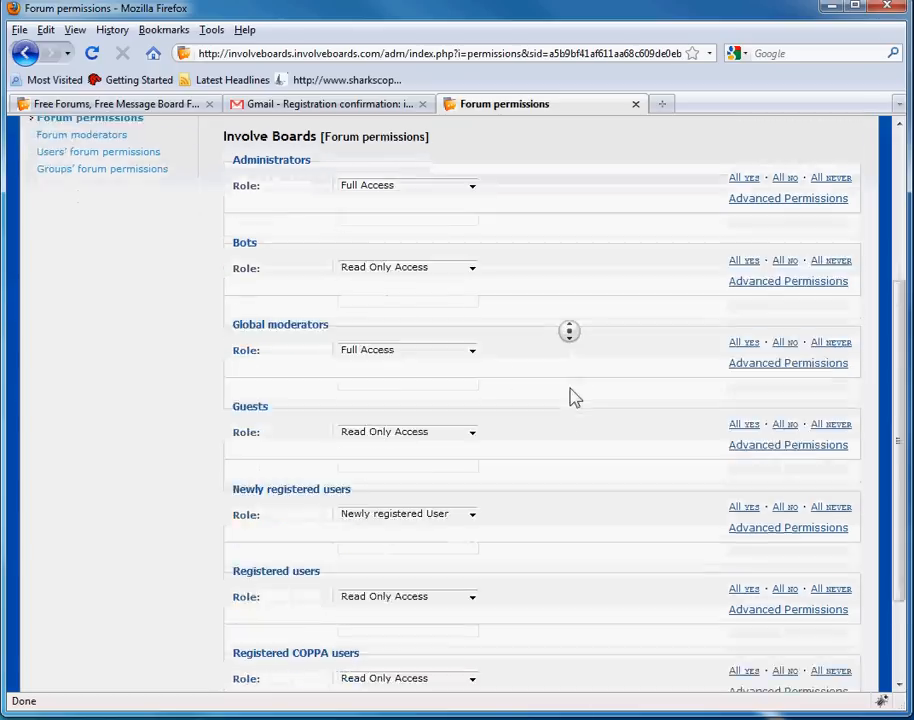
{"action": "middle_click", "coordinate": [570, 390]}
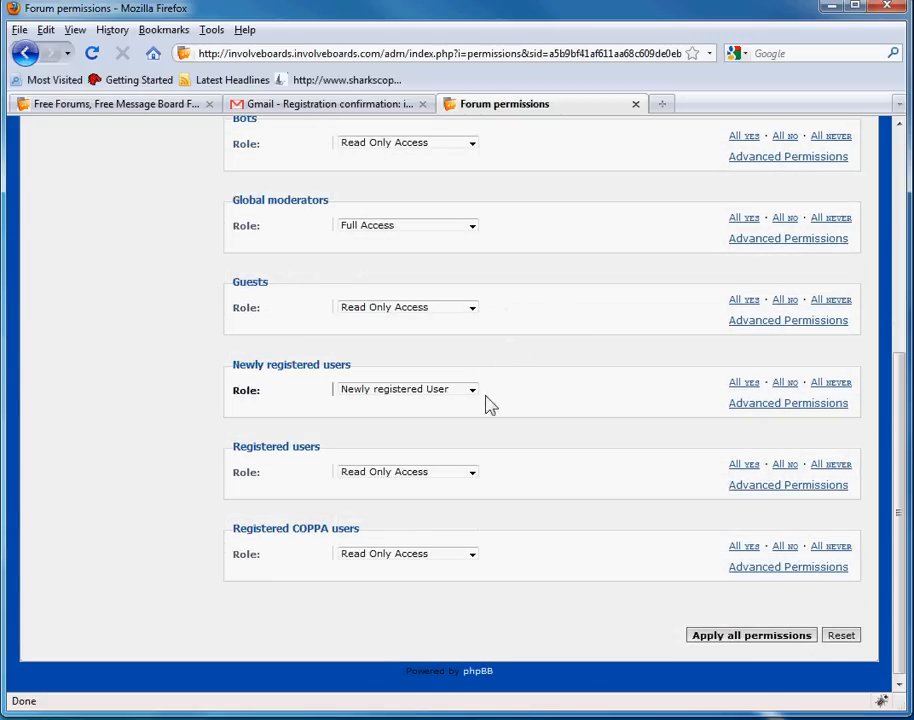
{"action": "left_click", "coordinate": [447, 392]}
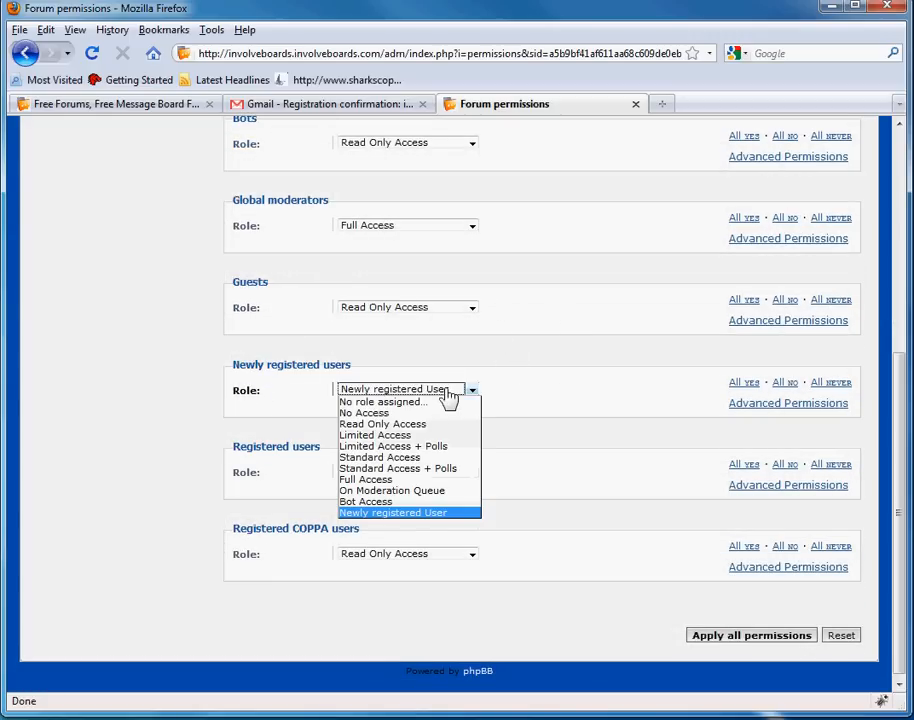
{"action": "left_click", "coordinate": [415, 457]}
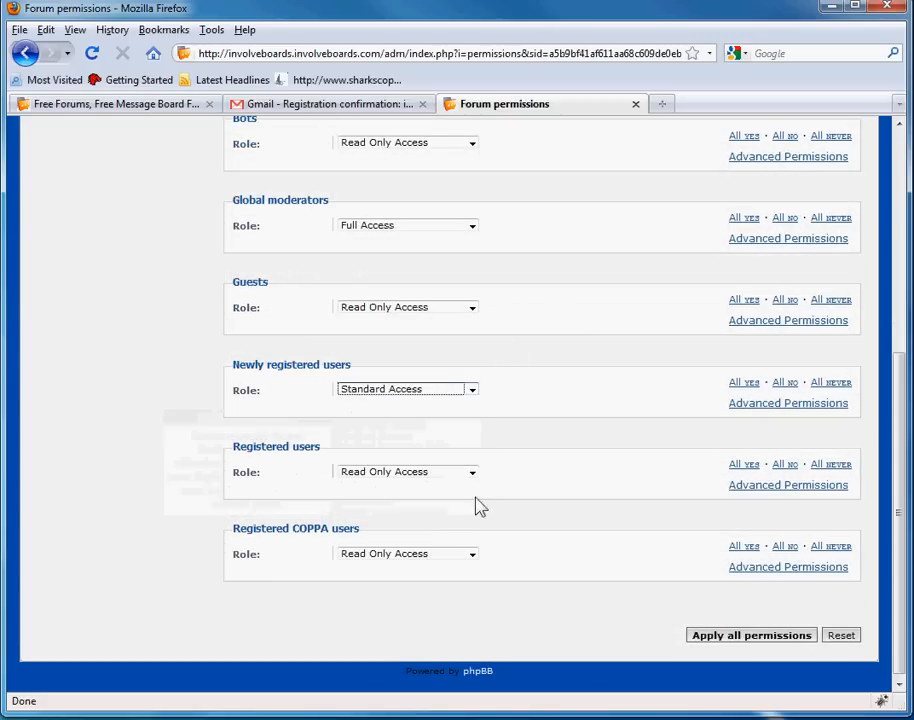
{"action": "left_click", "coordinate": [447, 473]}
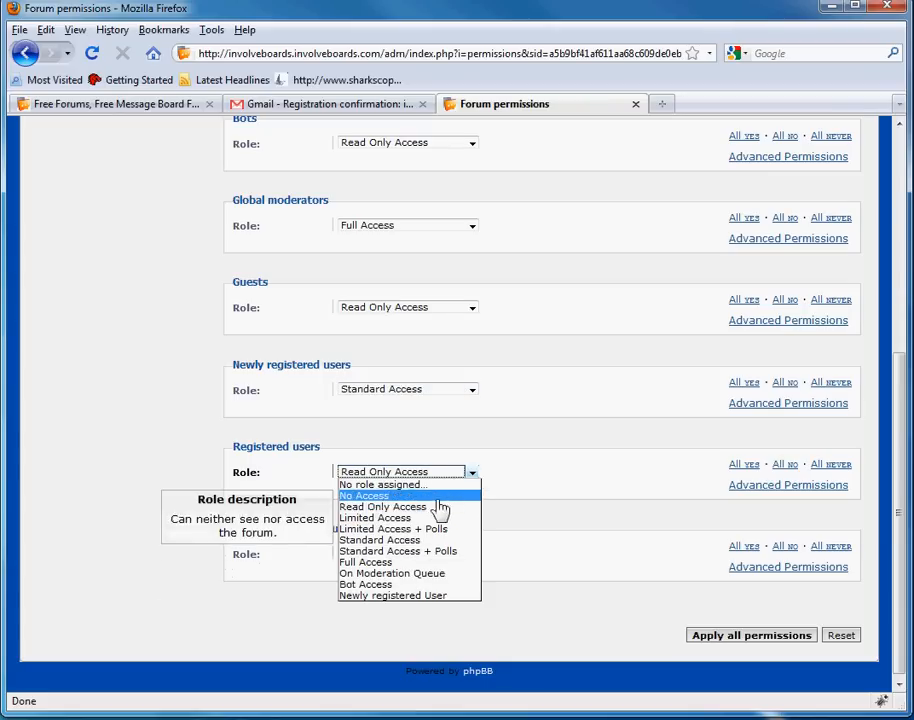
{"action": "left_click", "coordinate": [438, 552]}
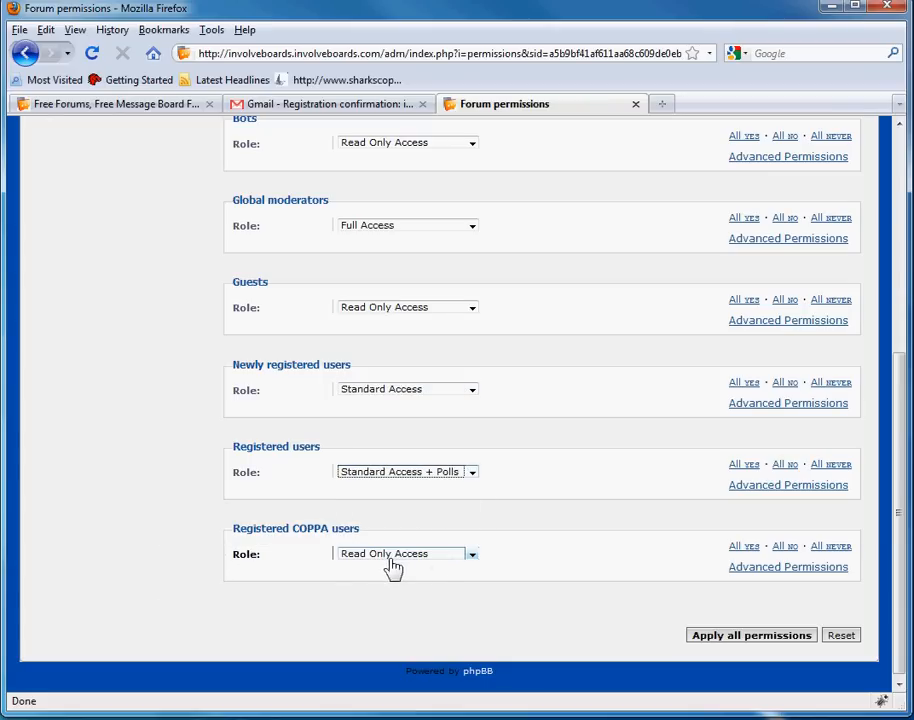
{"action": "left_click", "coordinate": [437, 556]}
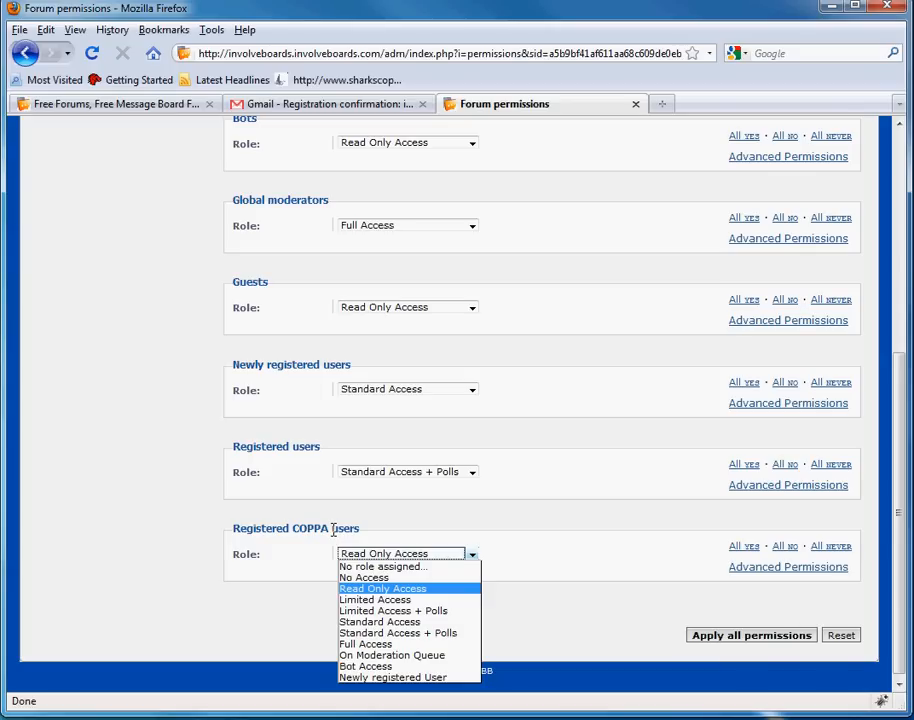
{"action": "left_click", "coordinate": [418, 634]}
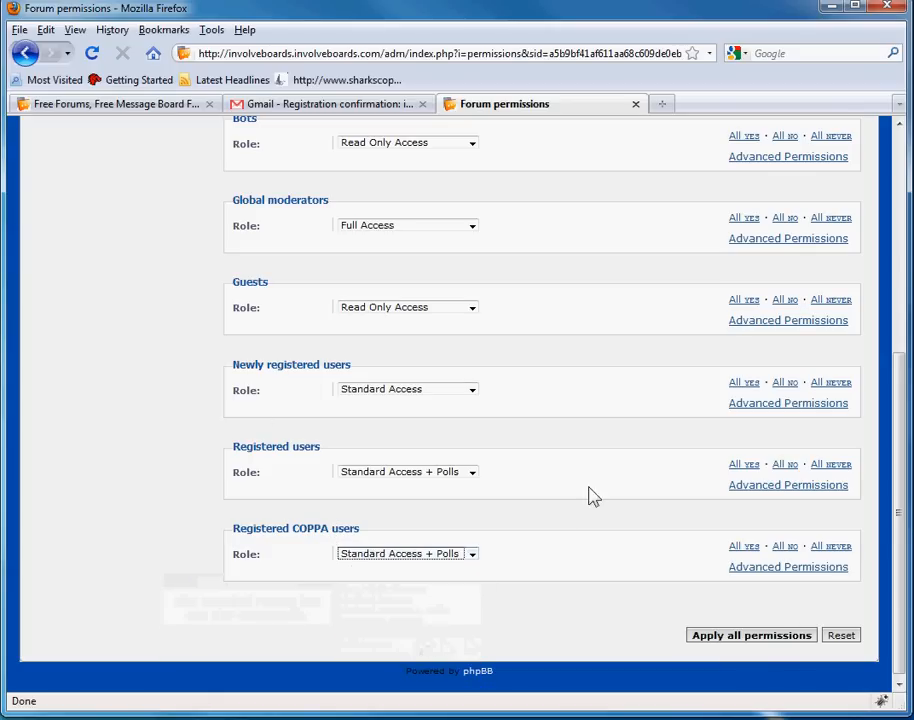
- Apply all the group permission changes and return to the forum permissions page
{"action": "scroll", "coordinate": [622, 620], "scroll_direction": "up", "scroll_amount": 10}
{"action": "scroll", "coordinate": [540, 587], "scroll_direction": "down", "scroll_amount": 10}
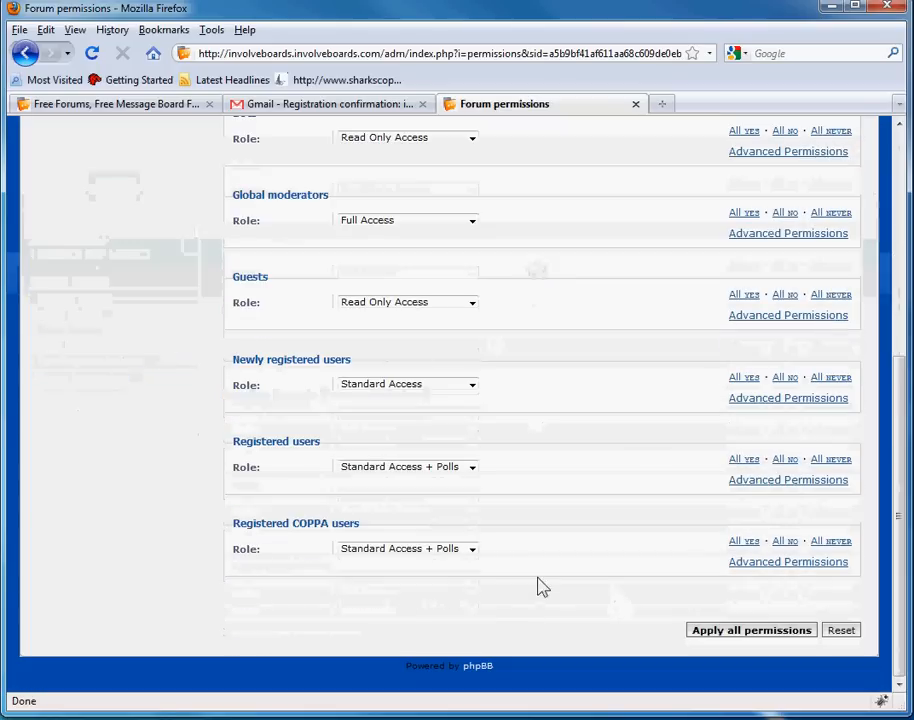
{"action": "left_click", "coordinate": [751, 635]}
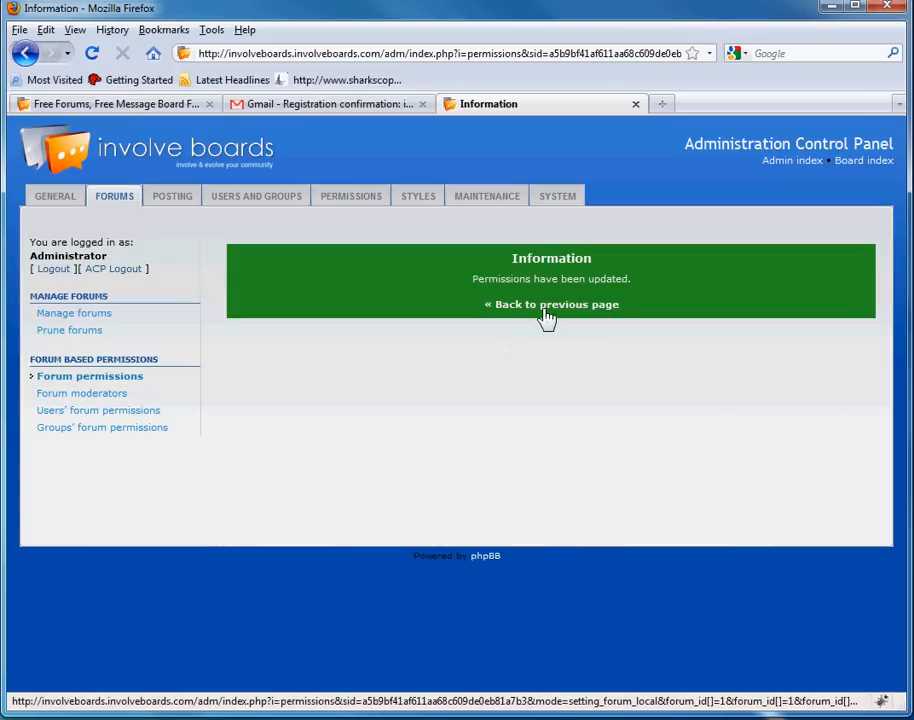
{"action": "left_click", "coordinate": [545, 306]}
{"action": "middle_click", "coordinate": [531, 321]}
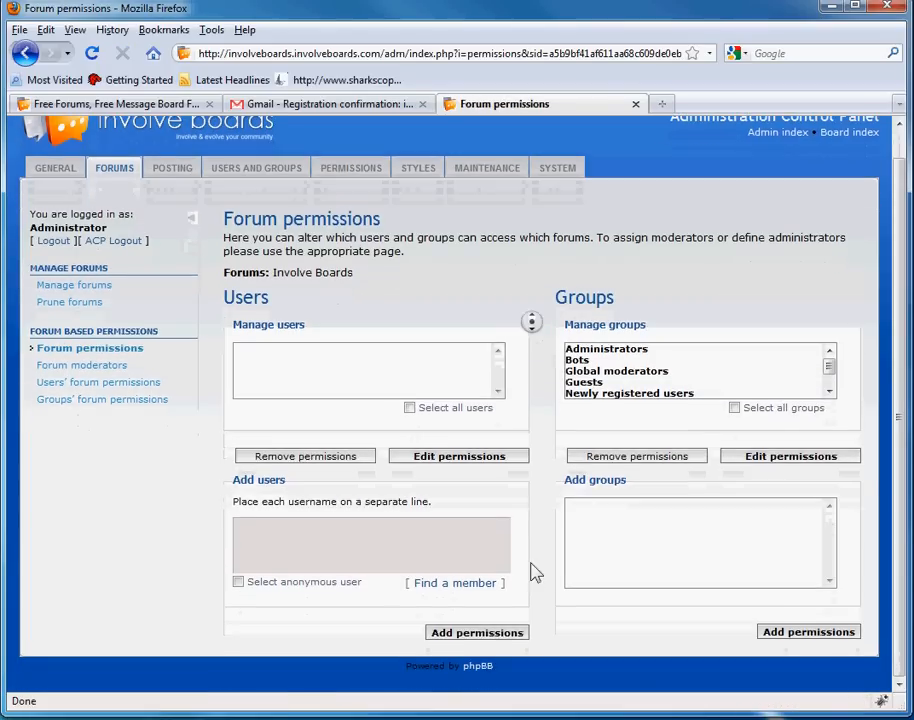
{"action": "middle_click", "coordinate": [530, 567]}
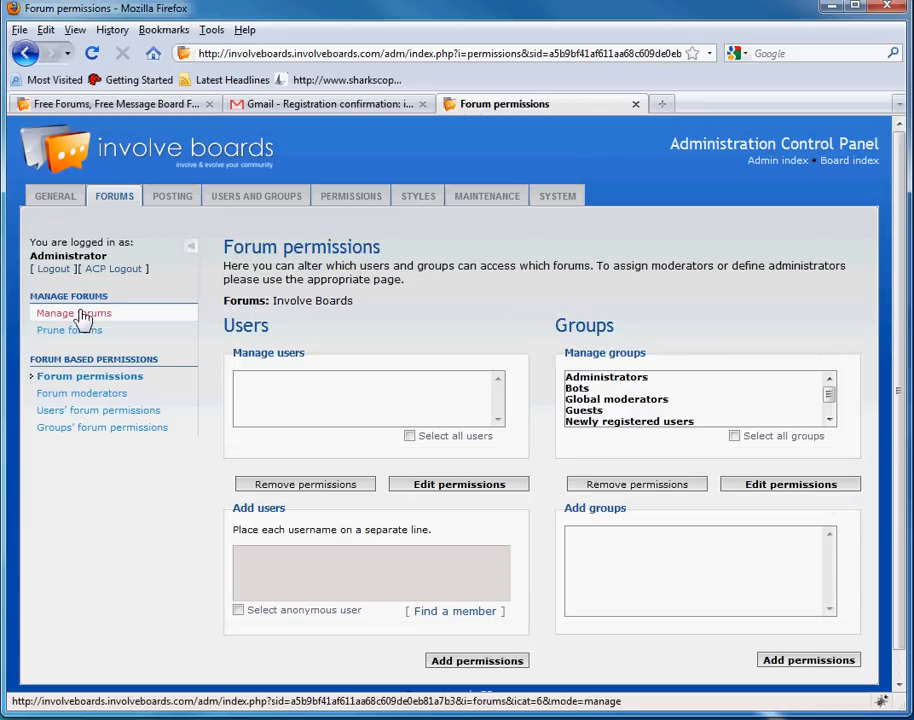
- Open Your first forum's settings under Involve Boards, keeping its type as Forum
{"action": "left_click", "coordinate": [81, 314]}
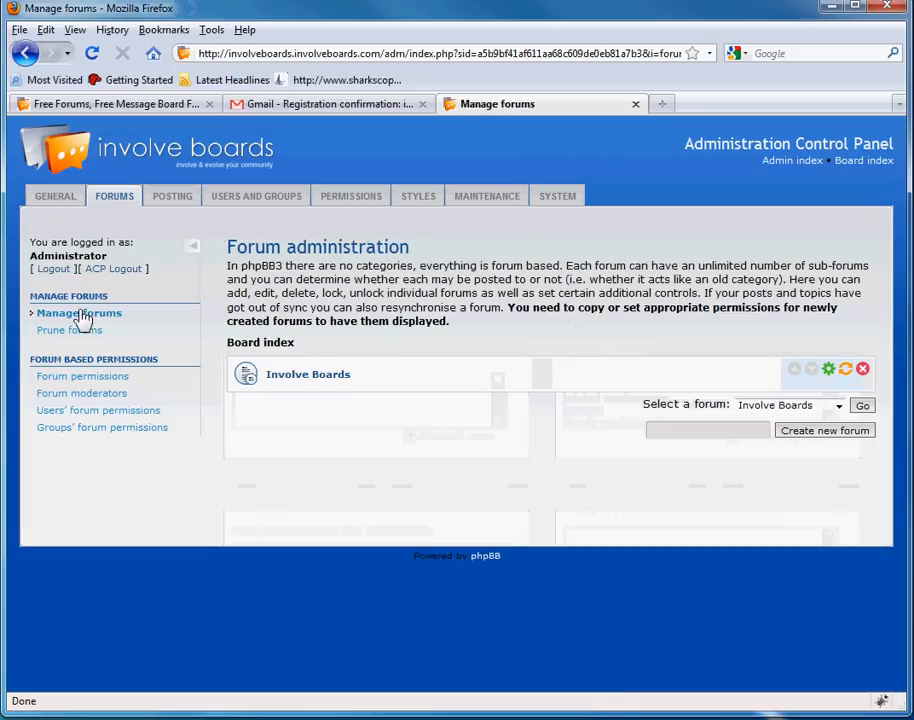
{"action": "left_click", "coordinate": [309, 383]}
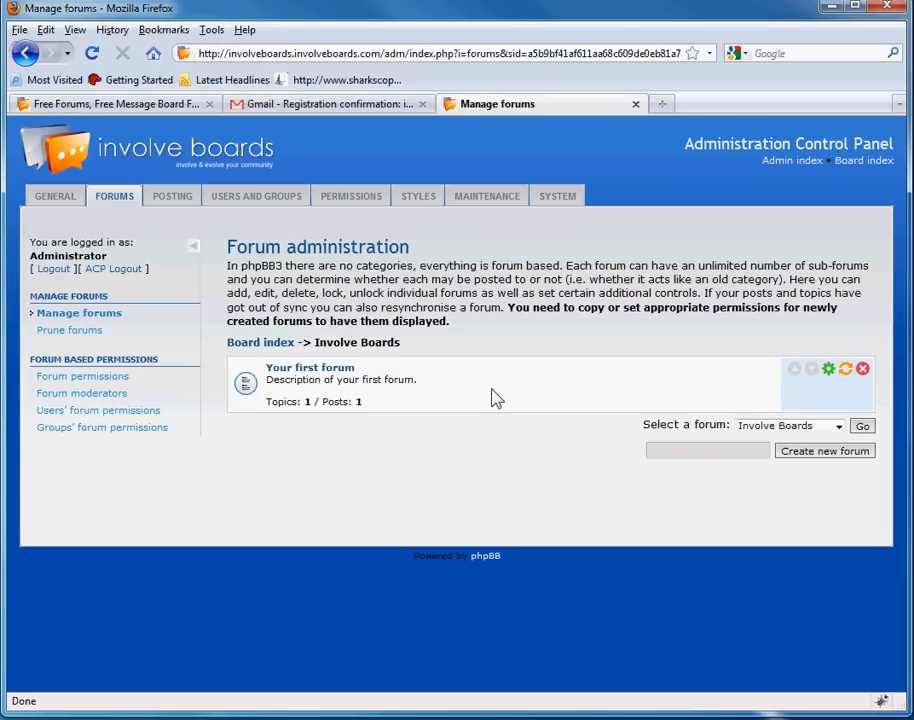
{"action": "left_click", "coordinate": [829, 371]}
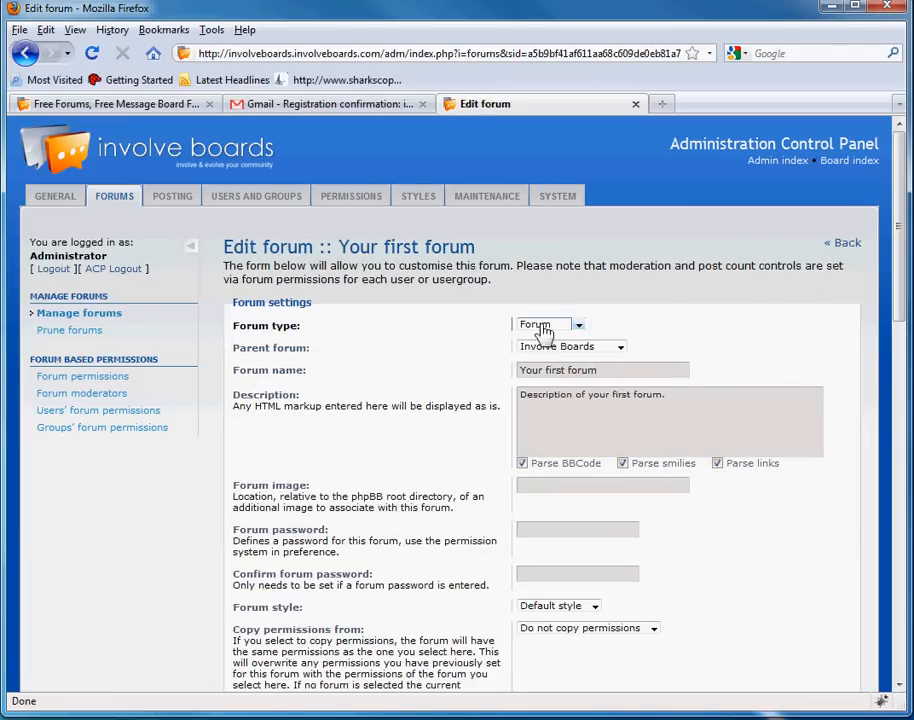
{"action": "left_click", "coordinate": [545, 330]}
{"action": "left_click", "coordinate": [545, 330]}
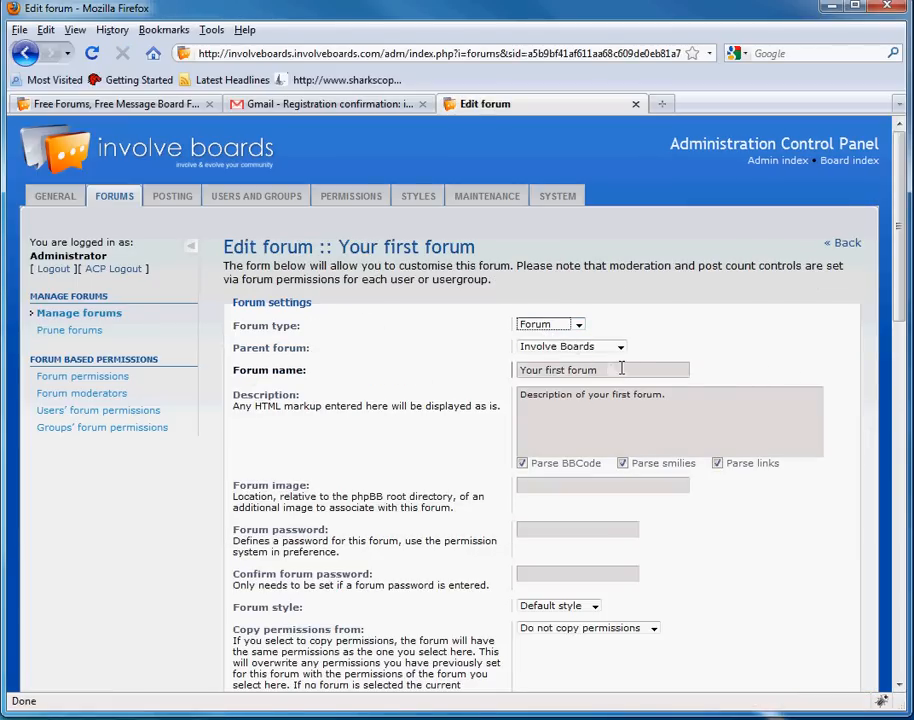
- Rename the forum General, describe it 'This is where you can talk about anything.', and submit
{"action": "left_click_drag", "start_coordinate": [621, 369], "coordinate": [329, 356]}
{"action": "key", "text": "BackSpace"}
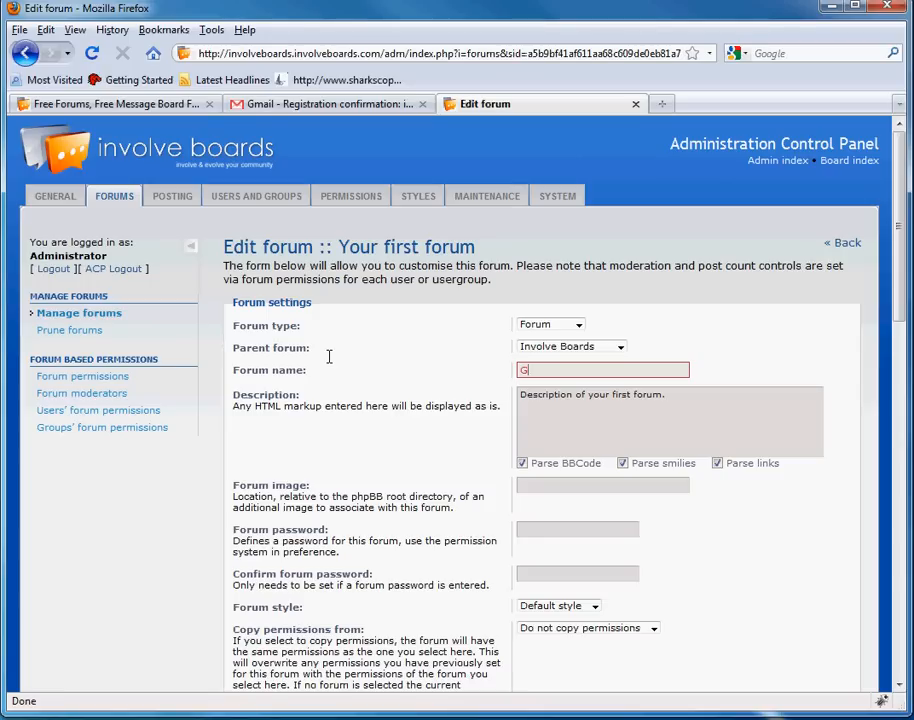
{"action": "key", "text": "Tab"}
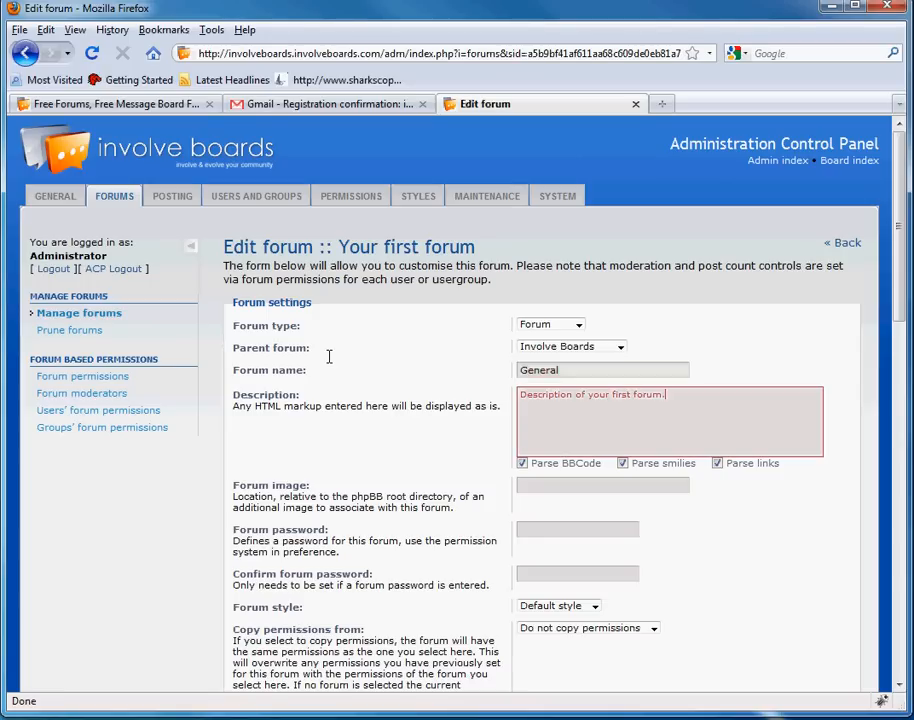
{"action": "key", "text": "ctrl+a"}
{"action": "key", "text": "BackSpace"}
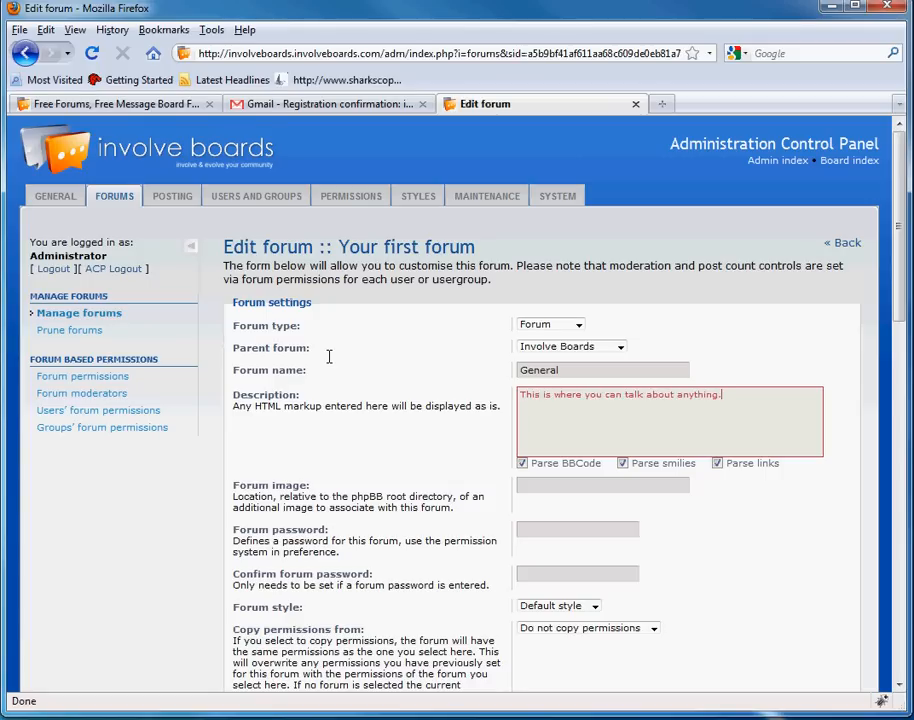
{"action": "middle_click", "coordinate": [331, 373]}
{"action": "middle_click", "coordinate": [350, 448]}
{"action": "middle_click", "coordinate": [421, 268]}
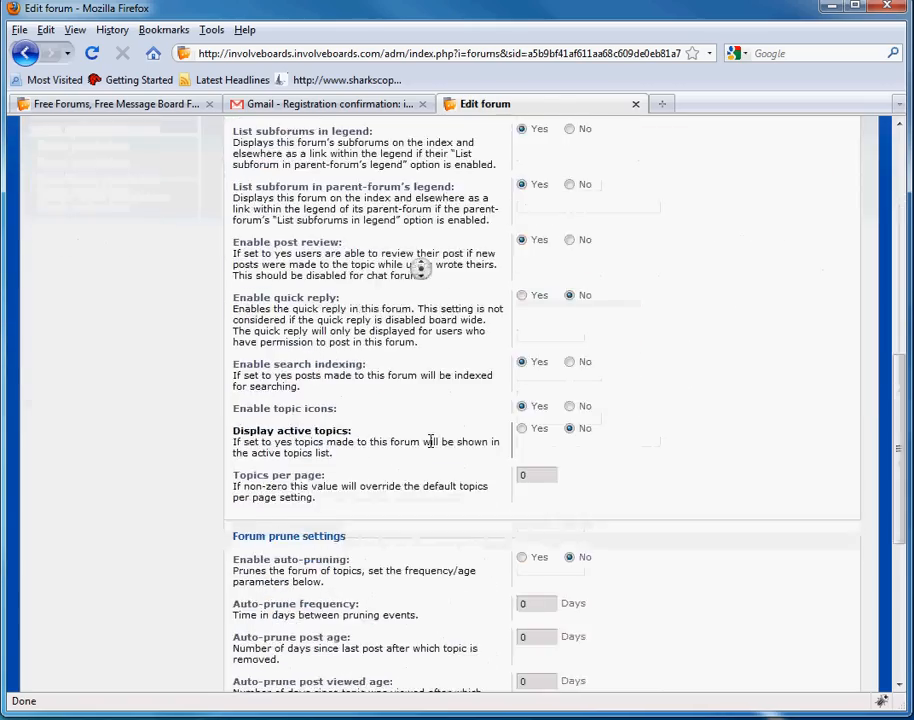
{"action": "middle_click", "coordinate": [427, 441]}
{"action": "middle_click", "coordinate": [384, 483]}
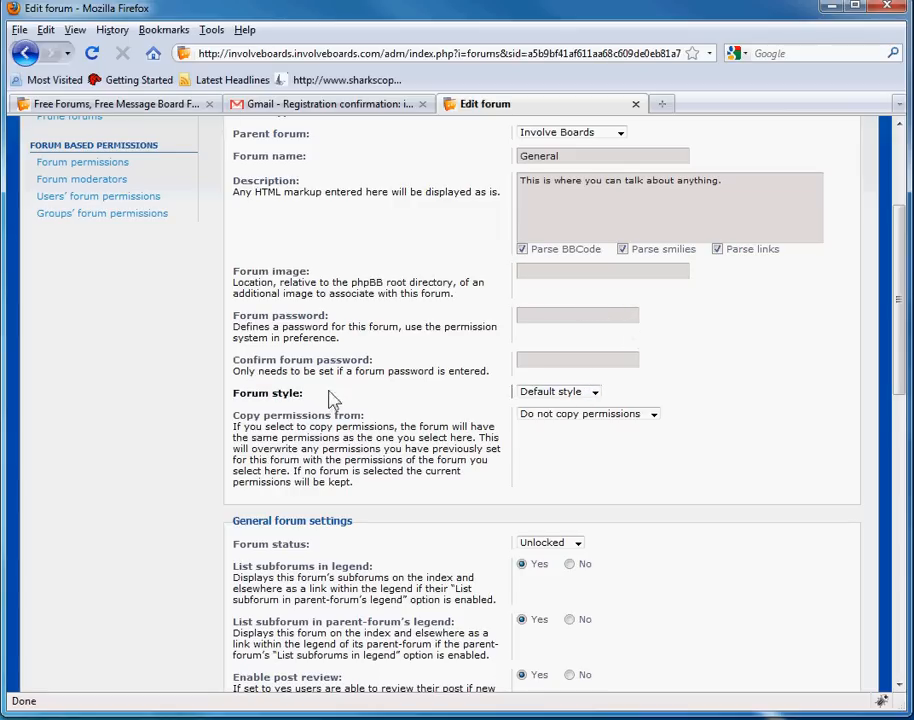
{"action": "middle_click", "coordinate": [473, 390]}
{"action": "middle_click", "coordinate": [453, 377]}
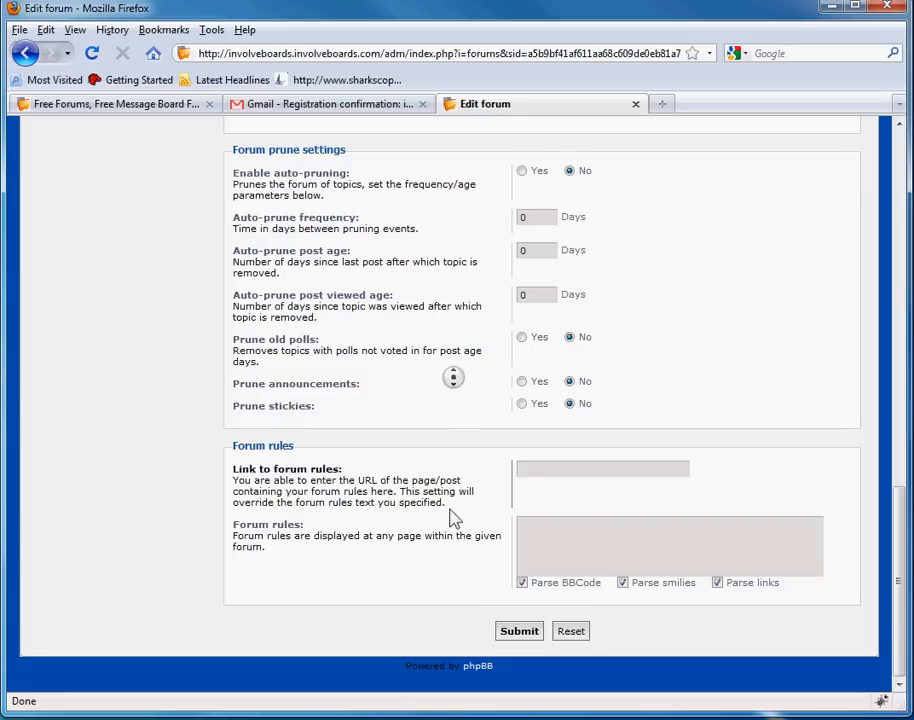
{"action": "middle_click", "coordinate": [439, 528]}
{"action": "middle_click", "coordinate": [435, 355]}
{"action": "middle_click", "coordinate": [436, 380]}
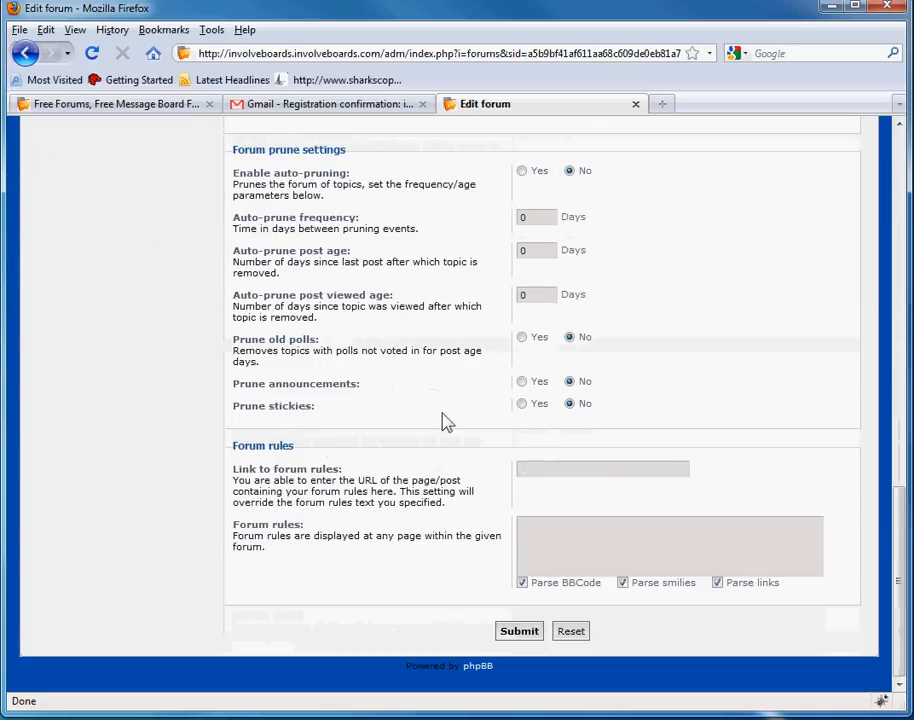
{"action": "left_click", "coordinate": [526, 636]}
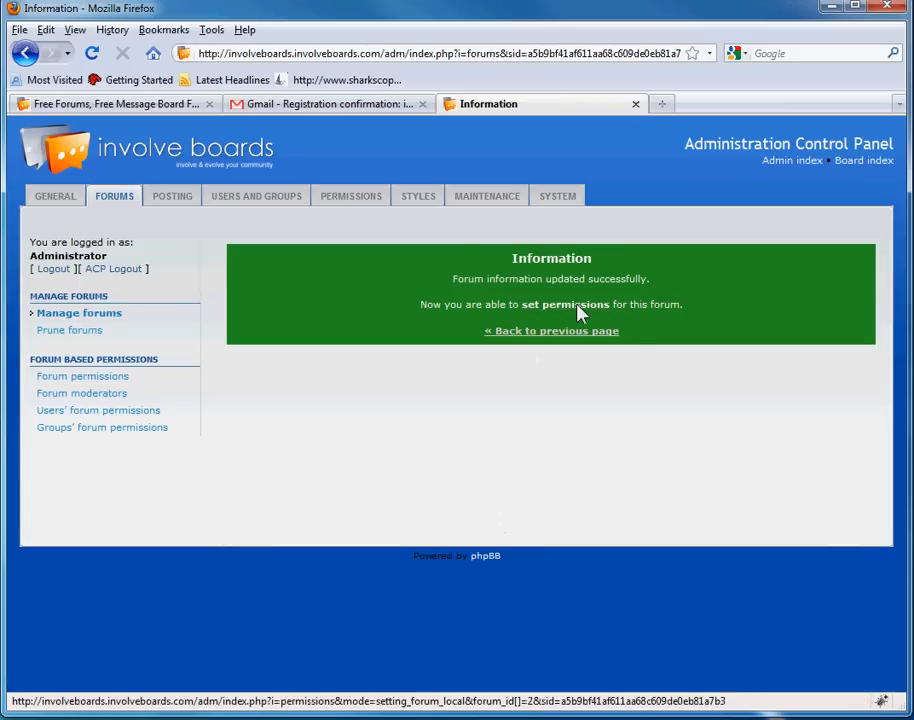
- Select all groups for the General forum and review each group's current permission role
{"action": "left_click", "coordinate": [577, 304]}
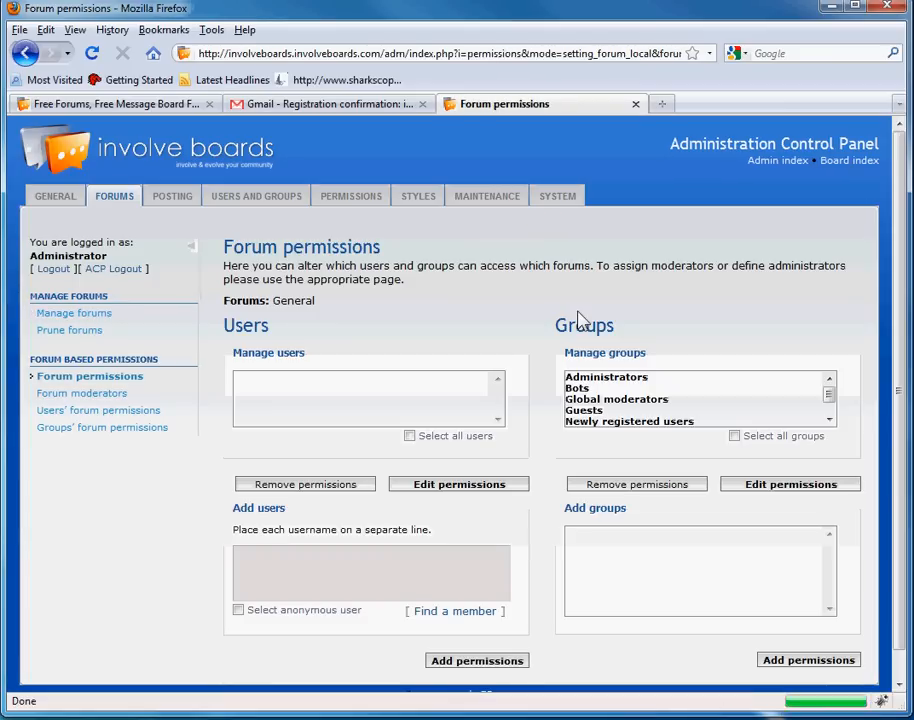
{"action": "left_click", "coordinate": [735, 437]}
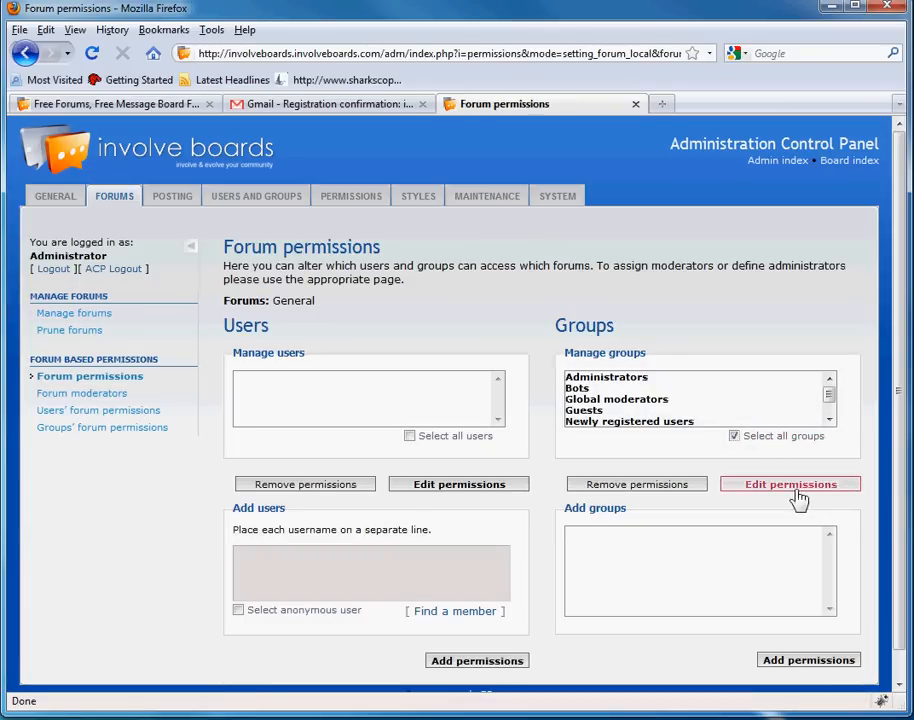
{"action": "left_click", "coordinate": [797, 497]}
{"action": "middle_click", "coordinate": [598, 391]}
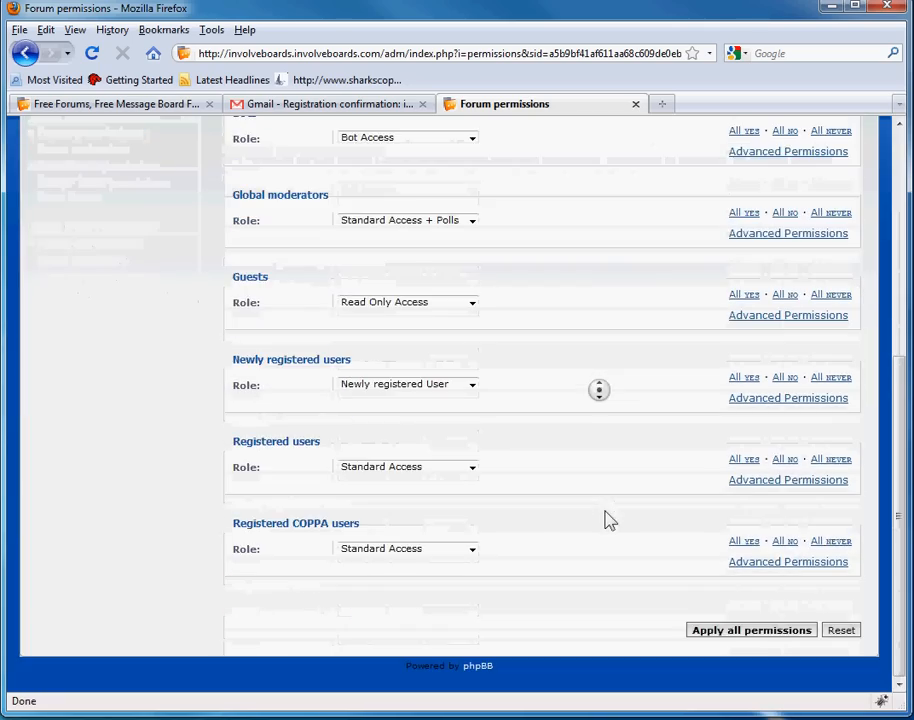
{"action": "middle_click", "coordinate": [596, 526]}
{"action": "middle_click", "coordinate": [574, 346]}
{"action": "middle_click", "coordinate": [576, 336]}
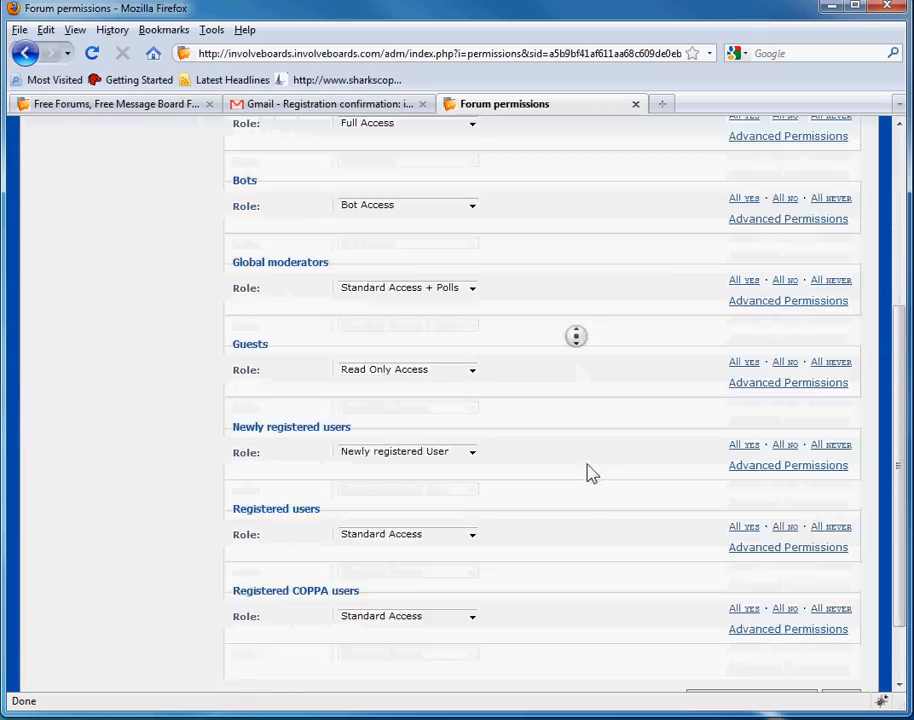
{"action": "middle_click", "coordinate": [553, 547]}
{"action": "middle_click", "coordinate": [522, 347]}
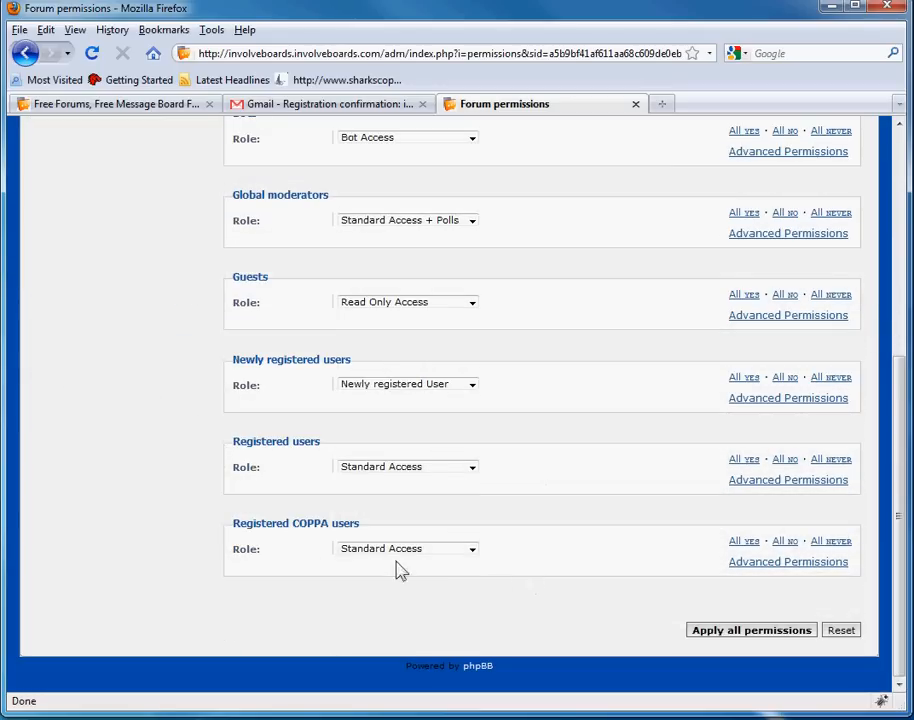
{"action": "middle_click", "coordinate": [603, 508]}
{"action": "middle_click", "coordinate": [559, 259]}
{"action": "middle_click", "coordinate": [564, 465]}
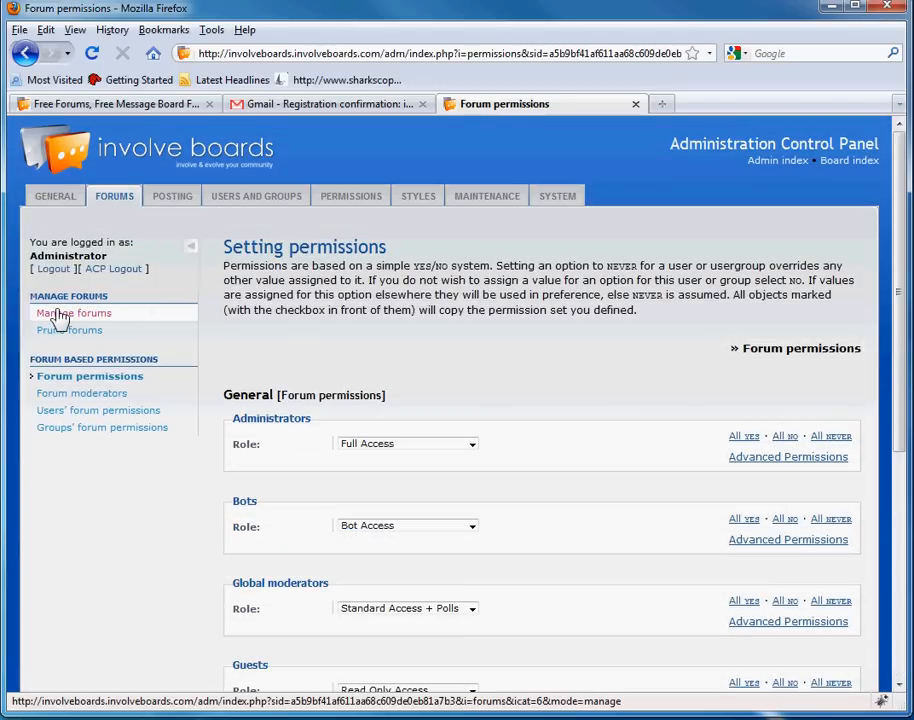
- Open the public board index in a new tab from Manage forums
{"action": "left_click", "coordinate": [60, 314]}
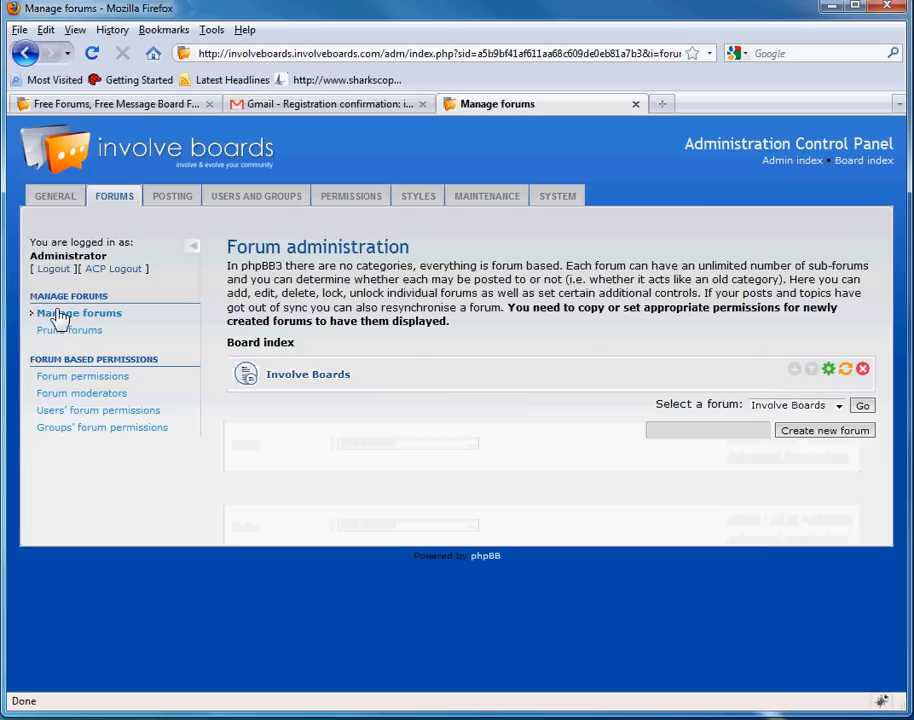
{"action": "right_click", "coordinate": [881, 168]}
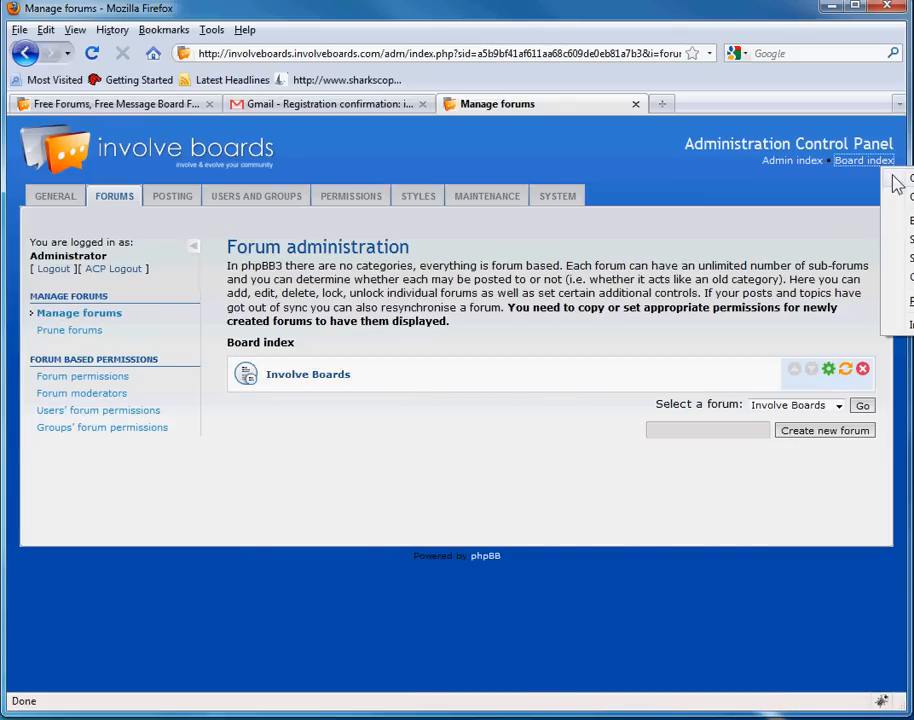
{"action": "left_click", "coordinate": [905, 198]}
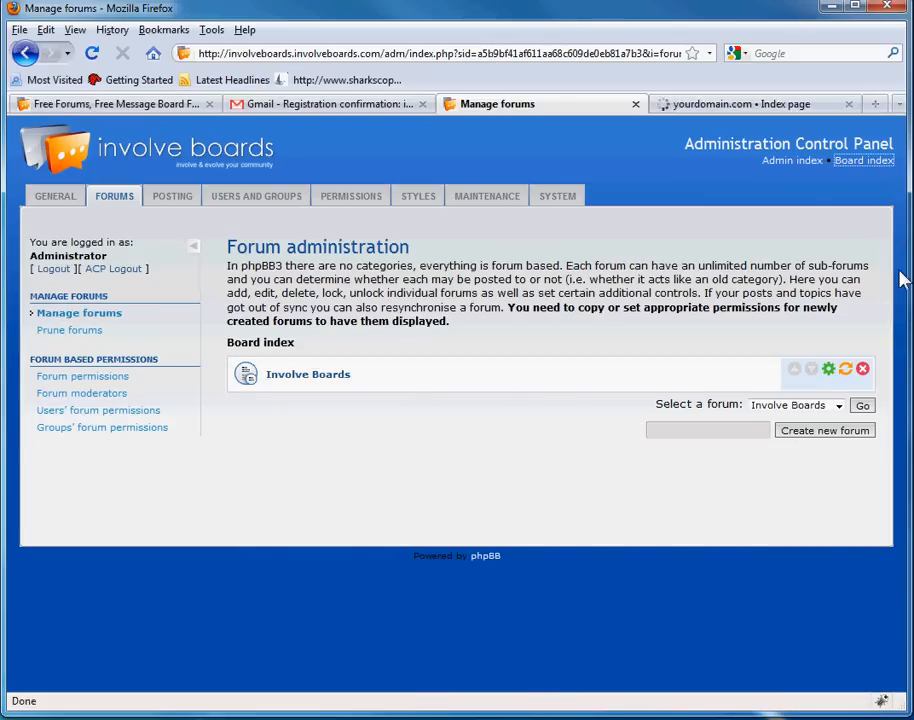
{"action": "left_click", "coordinate": [740, 104]}
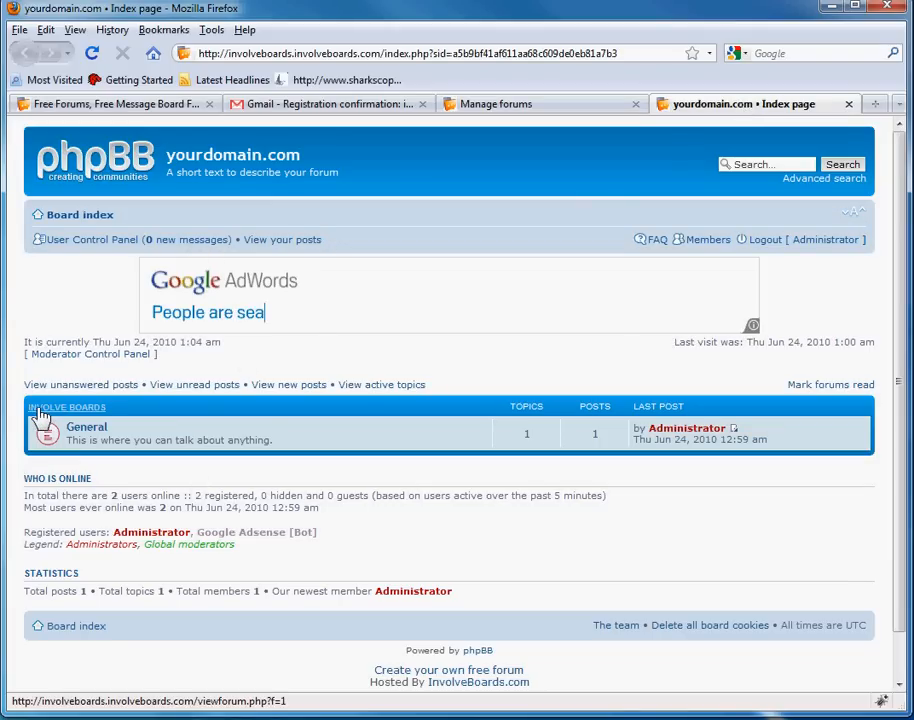
- Open the General forum and read its Welcome to phpBB3 topic
{"action": "left_click", "coordinate": [88, 428]}
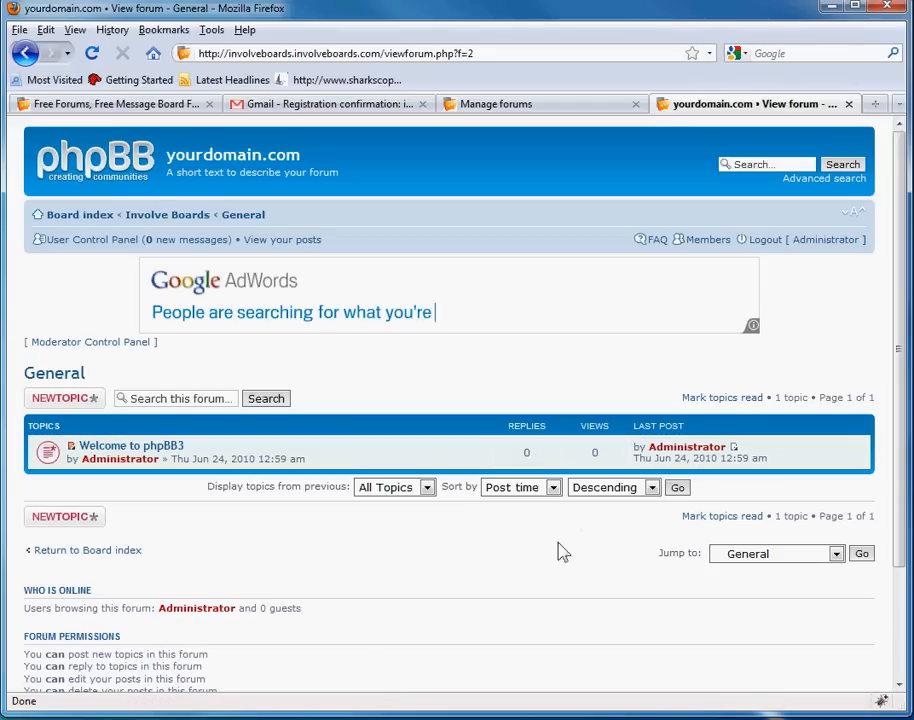
{"action": "left_click", "coordinate": [145, 448]}
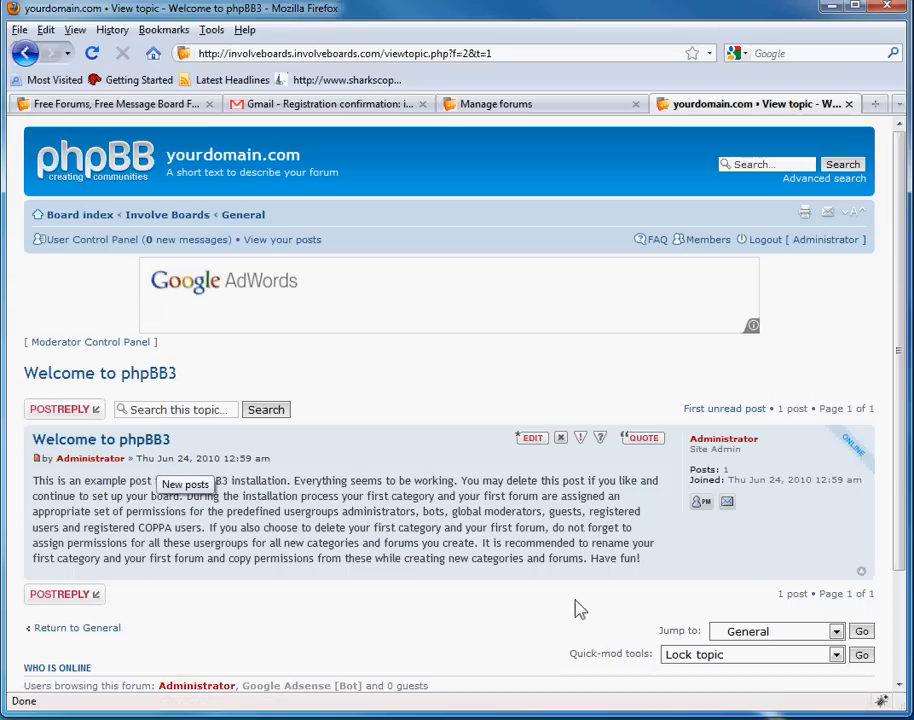
{"action": "left_click_drag", "start_coordinate": [52, 478], "coordinate": [402, 527]}
{"action": "left_click", "coordinate": [435, 502]}
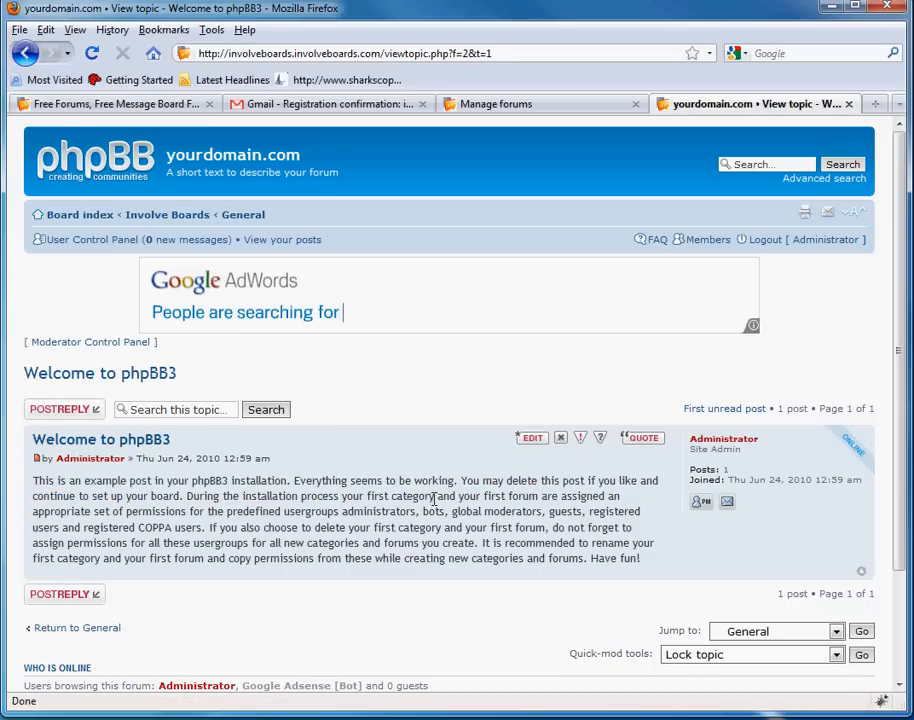
{"action": "scroll", "coordinate": [445, 543], "scroll_direction": "down", "scroll_amount": 2}
{"action": "scroll", "coordinate": [292, 373], "scroll_direction": "up", "scroll_amount": 2}
{"action": "scroll", "coordinate": [418, 541], "scroll_direction": "down", "scroll_amount": 2}
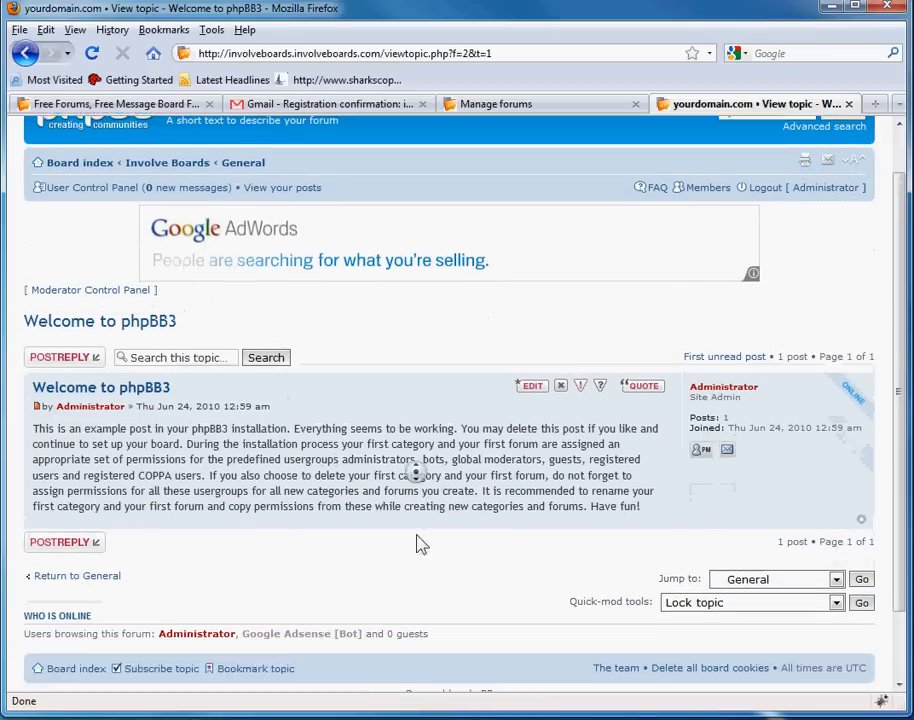
- Delete the sample Welcome to phpBB3 topic through Quick-mod tools and confirm
{"action": "left_click", "coordinate": [724, 579]}
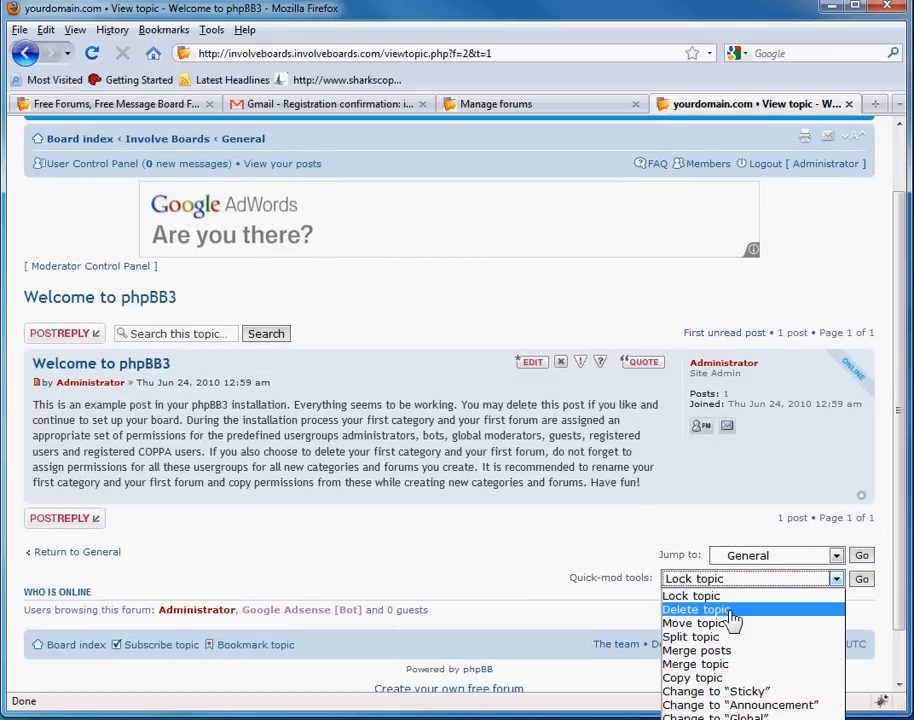
{"action": "left_click", "coordinate": [728, 609]}
{"action": "left_click", "coordinate": [862, 580]}
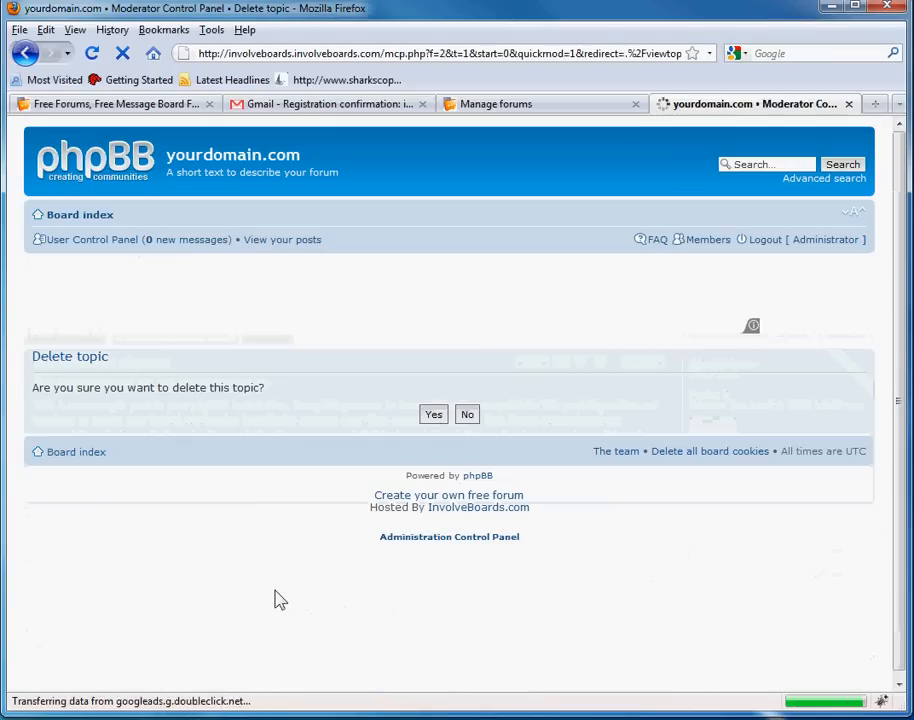
{"action": "left_click", "coordinate": [434, 418]}
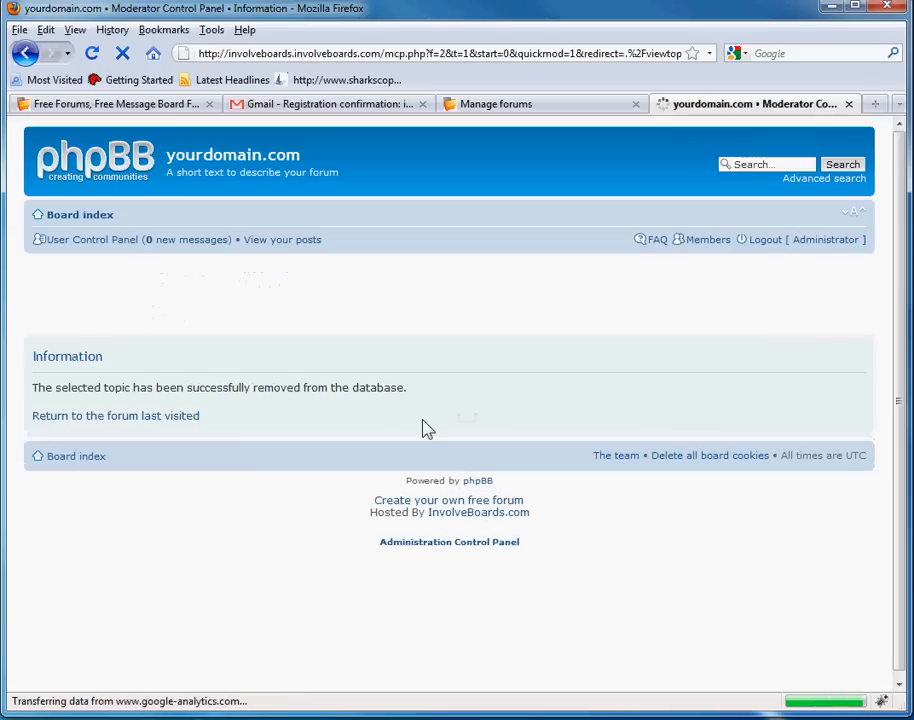
- Start a new General topic titled 'Welcome to the forums.' with the message 'Welcome!!!'
{"action": "left_click", "coordinate": [178, 420]}
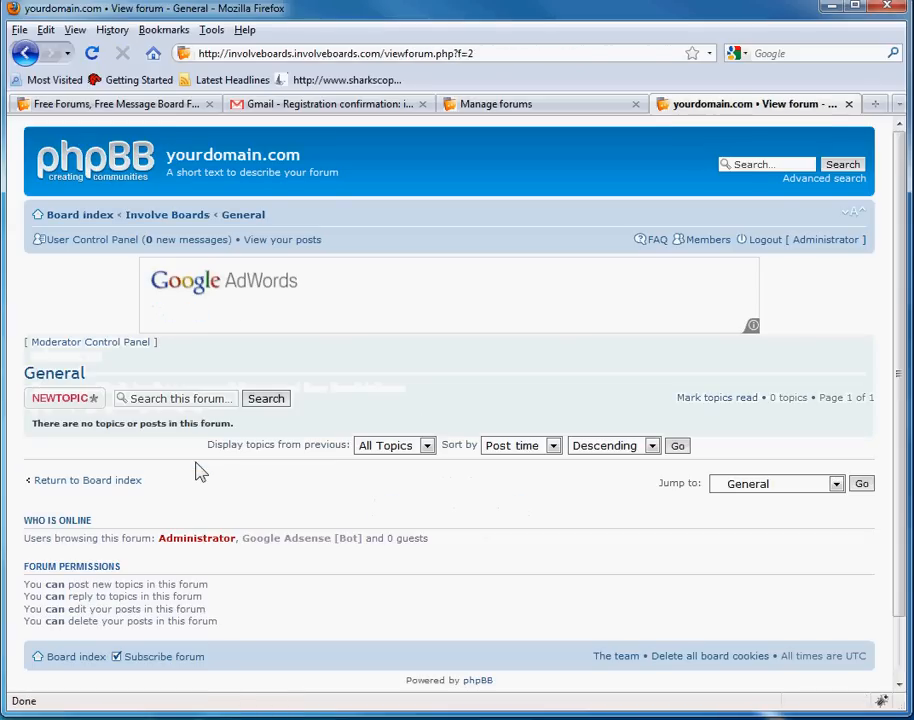
{"action": "triple_click", "coordinate": [105, 424]}
{"action": "left_click", "coordinate": [82, 400]}
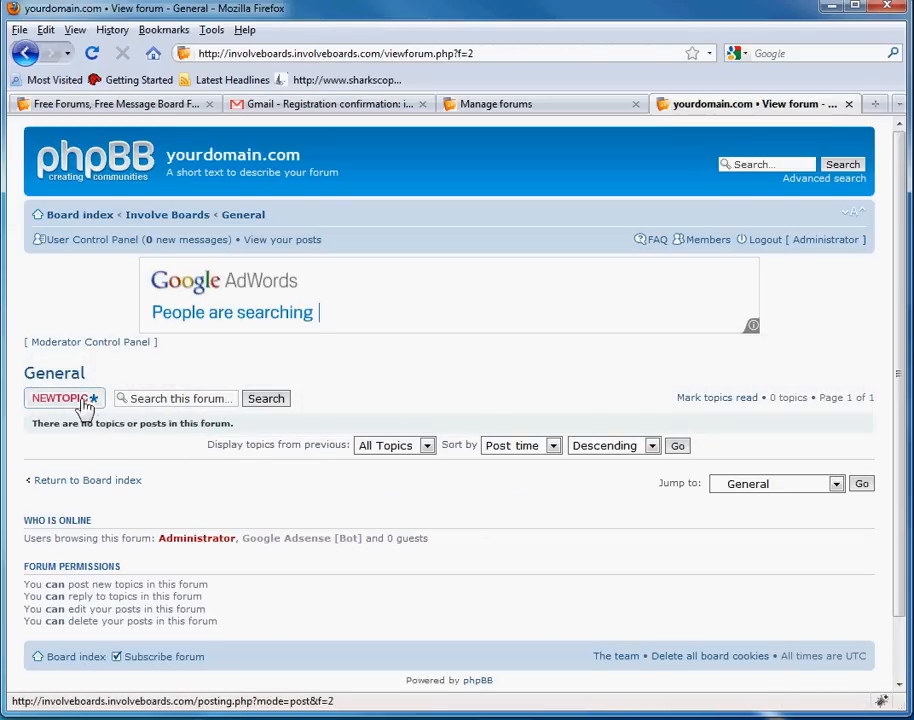
{"action": "left_click", "coordinate": [224, 440]}
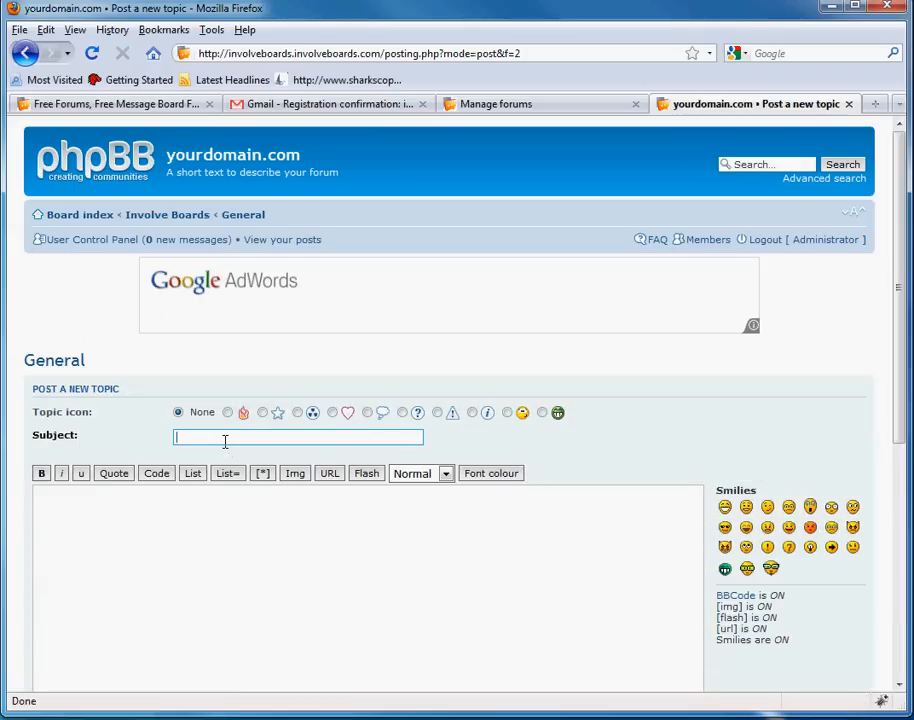
{"action": "type", "text": "Welcome to "}
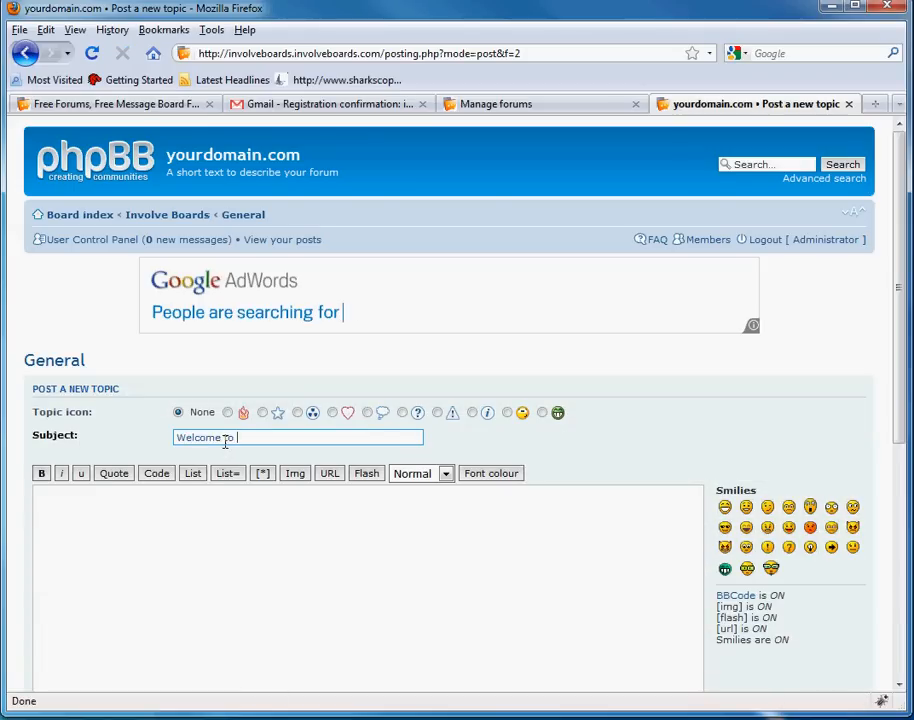
{"action": "type", "text": "the forums."}
{"action": "key", "text": "Tab"}
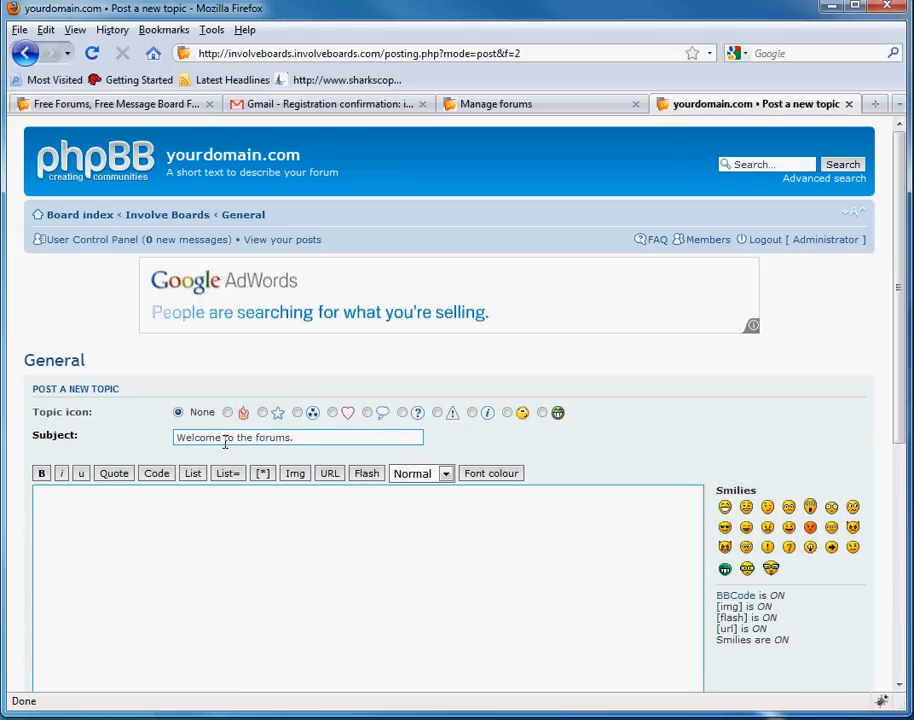
{"action": "type", "text": "Welcome!!!"}
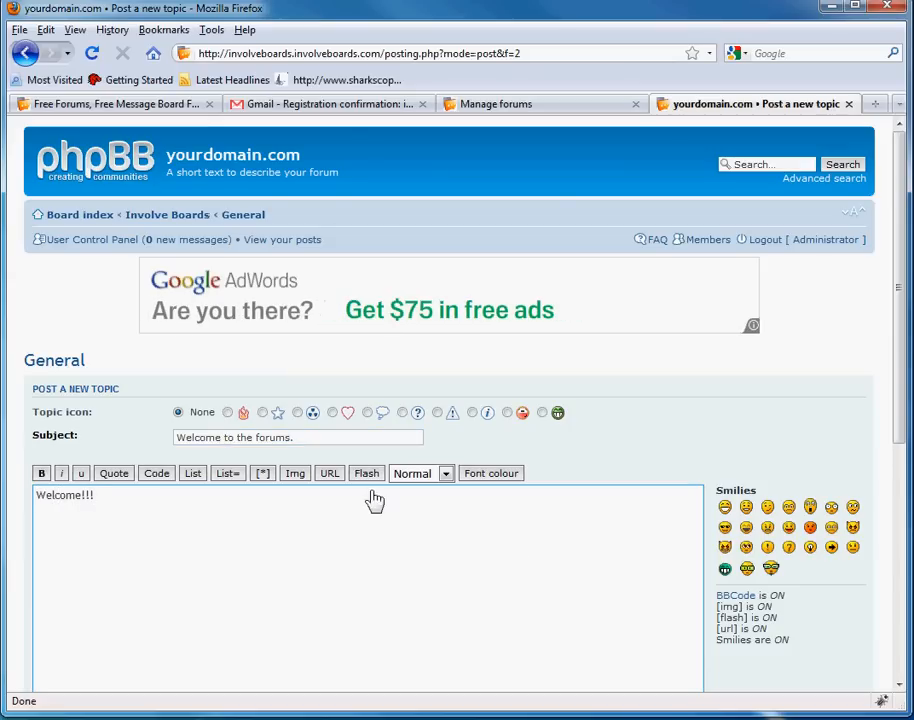
{"action": "scroll", "coordinate": [694, 539], "scroll_direction": "down", "scroll_amount": 6}
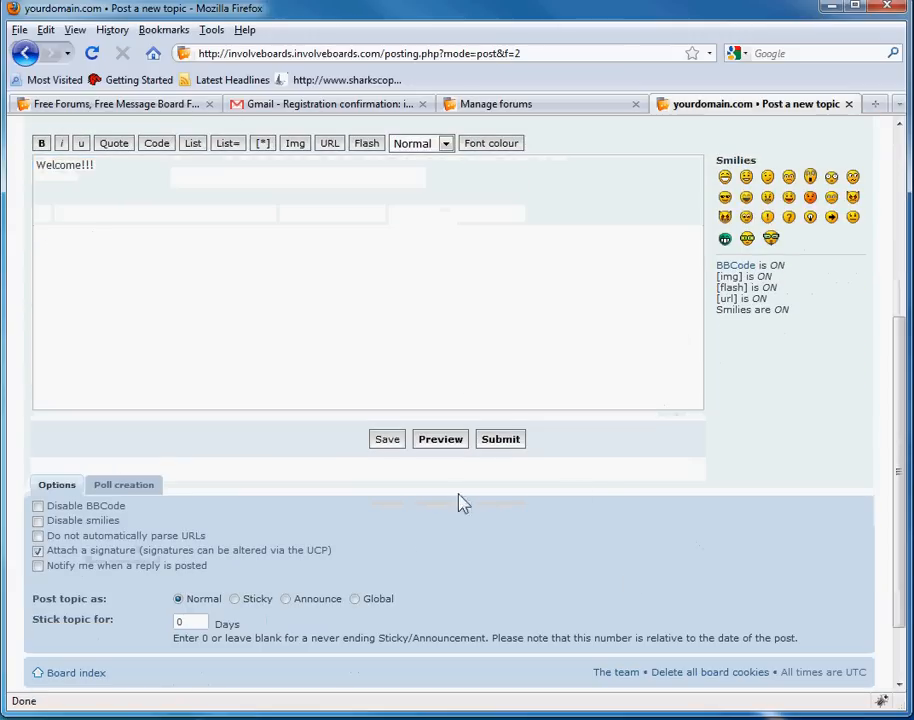
- Preview the post, submit it, and view the published topic
{"action": "left_click", "coordinate": [442, 444]}
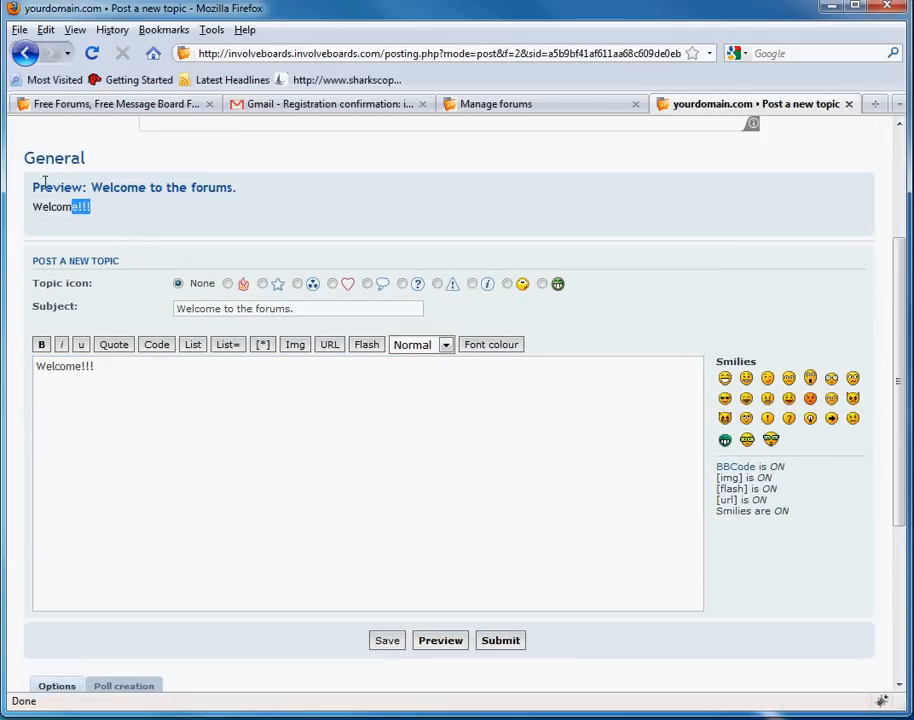
{"action": "left_click", "coordinate": [521, 644]}
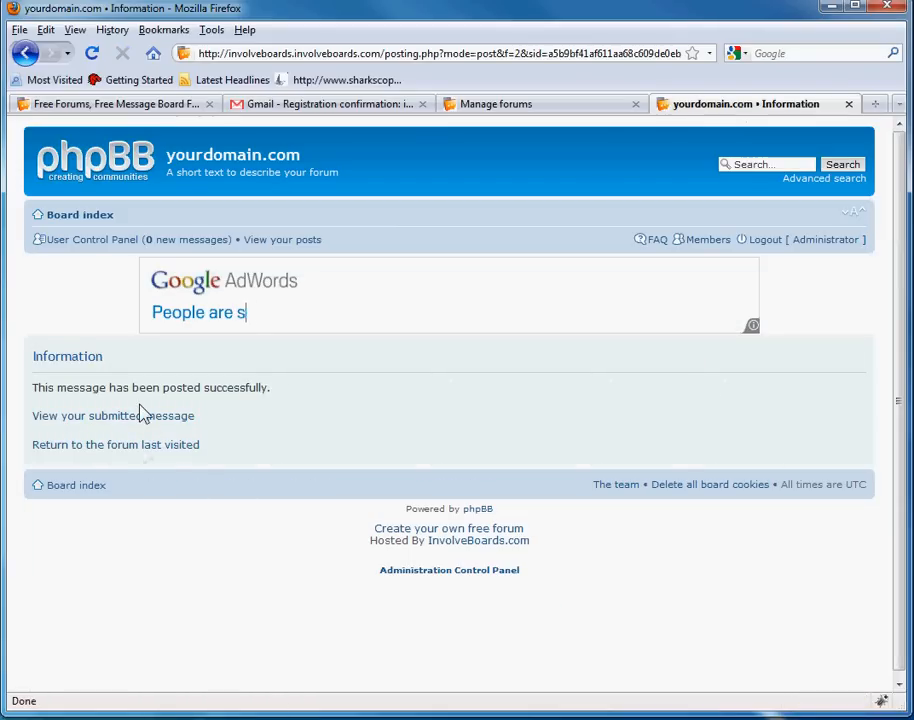
{"action": "double_click", "coordinate": [143, 420]}
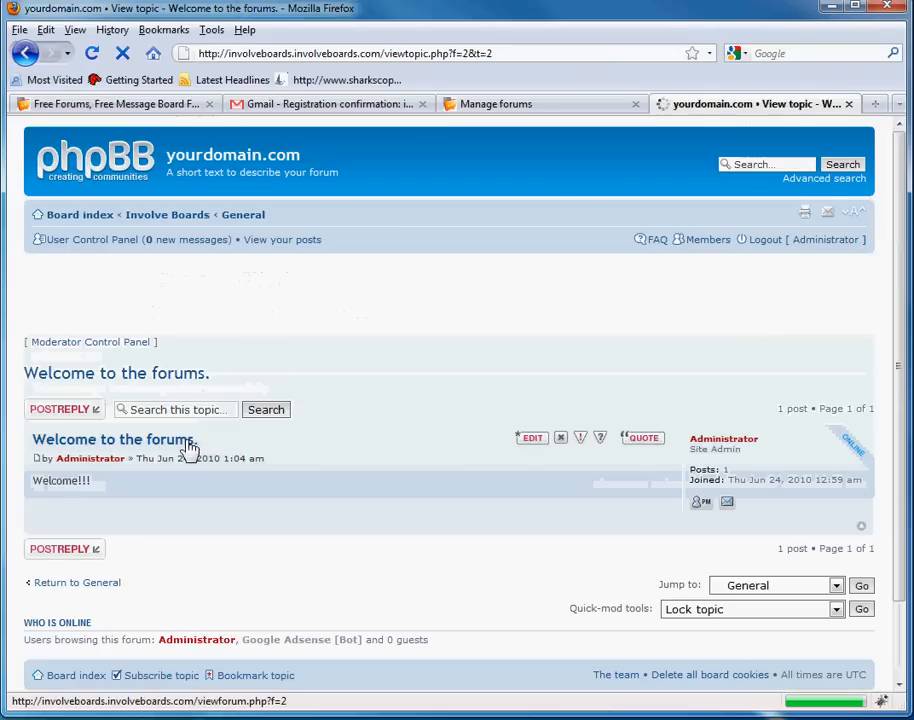
{"action": "middle_click", "coordinate": [475, 459]}
{"action": "middle_click", "coordinate": [453, 544]}
{"action": "scroll", "coordinate": [453, 552], "scroll_direction": "up", "scroll_amount": 2}
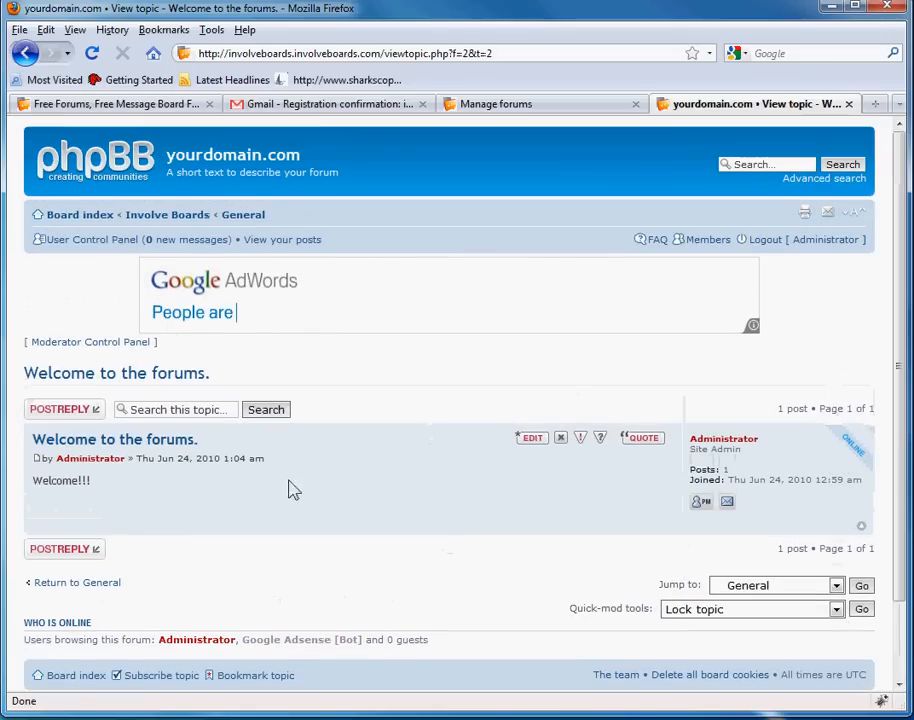
- Follow the General, Involve Boards and Board index breadcrumbs, then return to Forum administration
{"action": "left_click", "coordinate": [243, 216]}
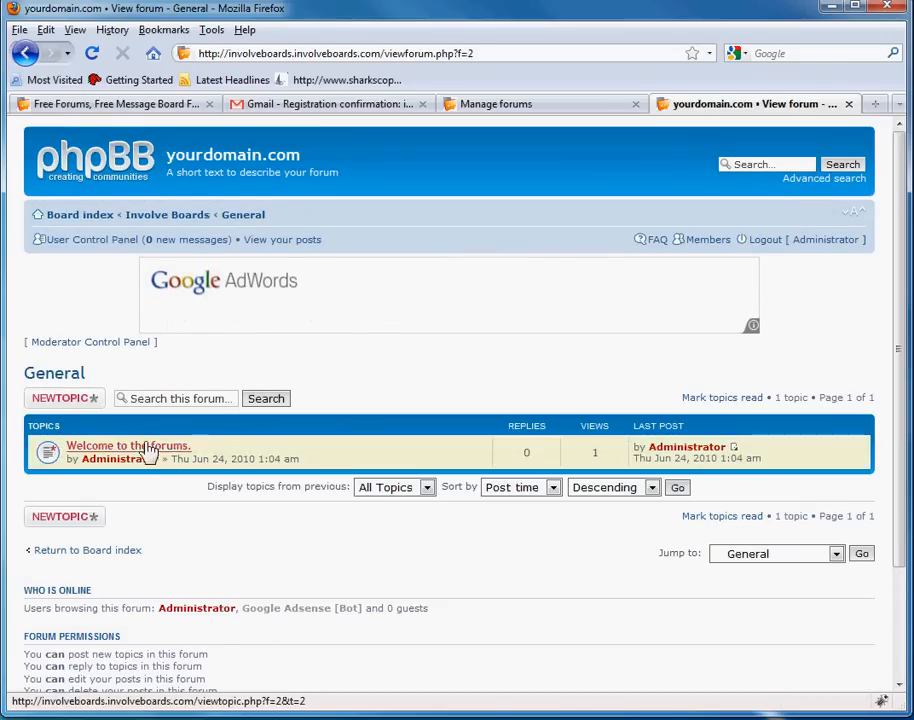
{"action": "left_click", "coordinate": [168, 216]}
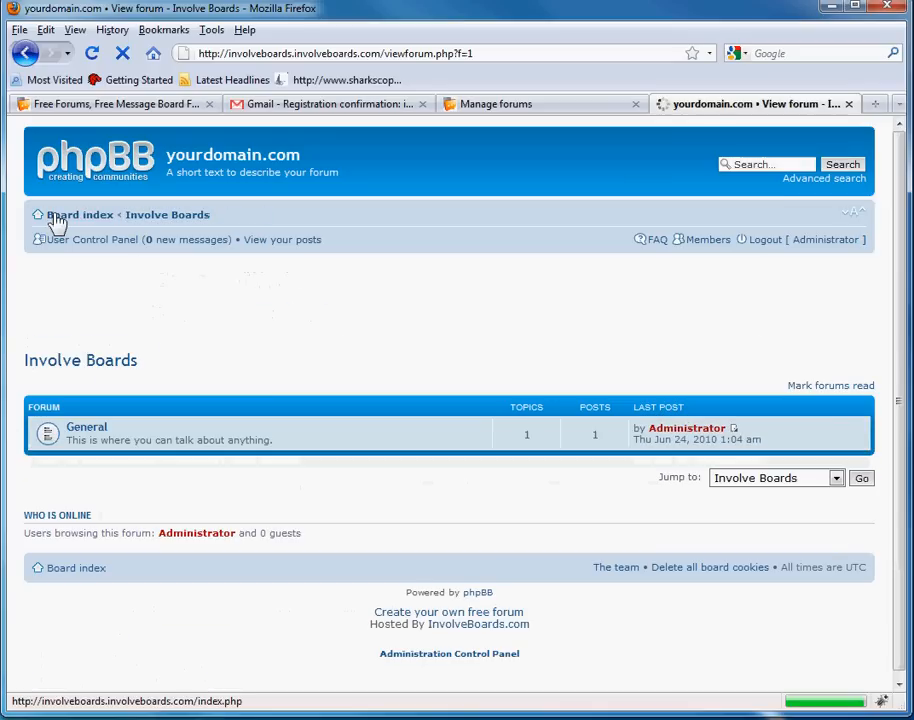
{"action": "left_click", "coordinate": [55, 217]}
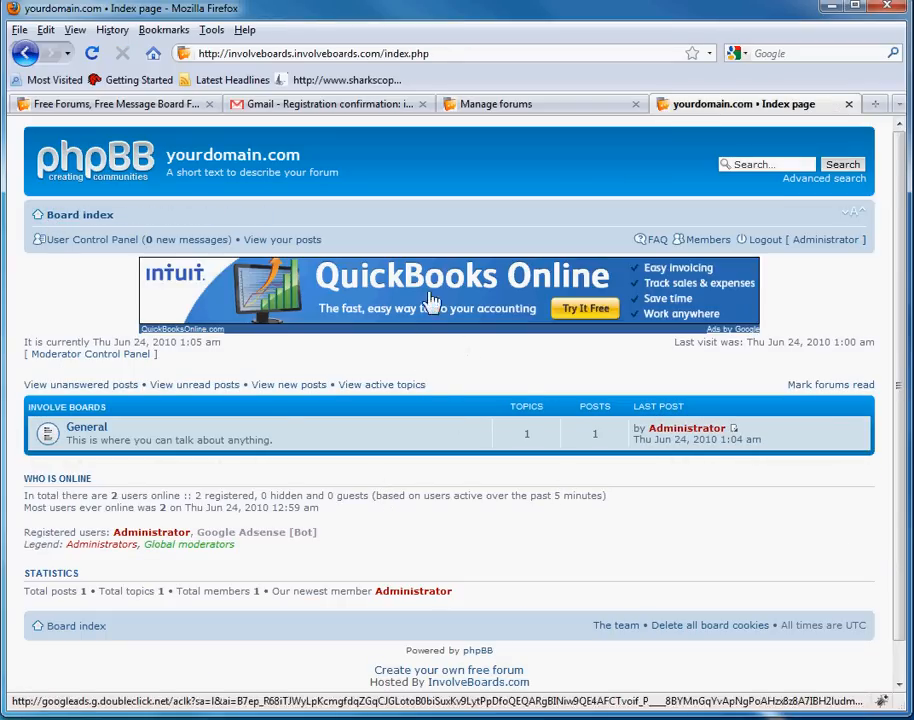
{"action": "left_click", "coordinate": [546, 105]}
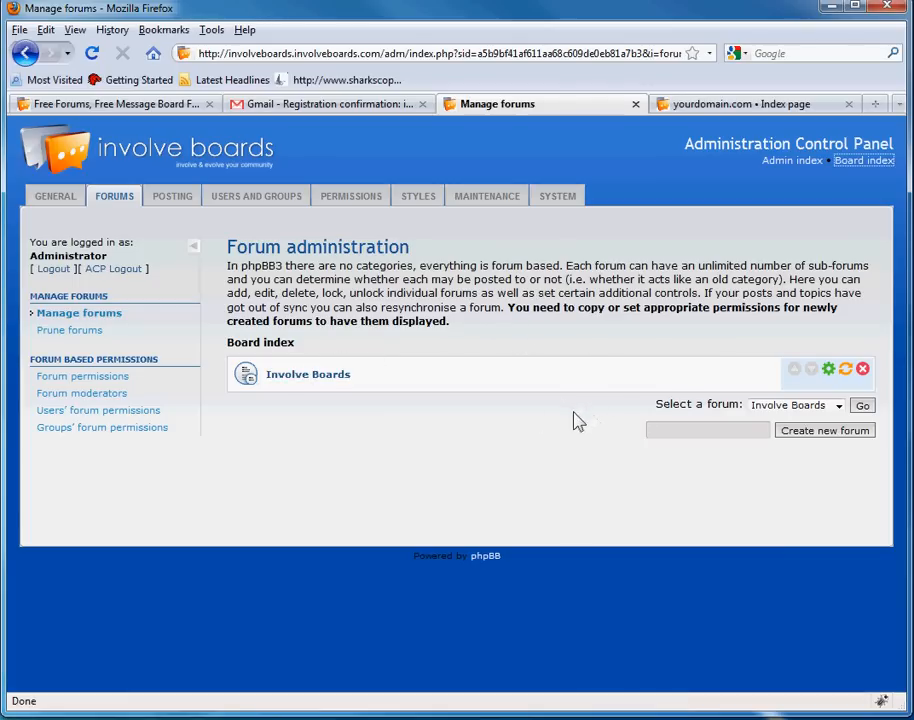
- Start a new top-level forum of type Category named Misc
{"action": "left_click", "coordinate": [599, 401]}
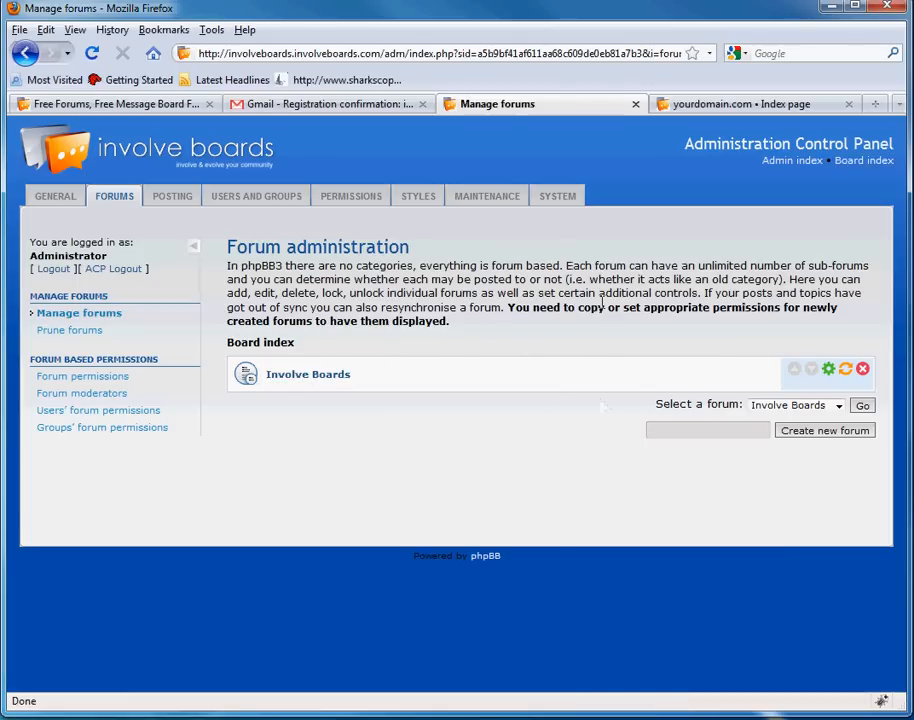
{"action": "left_click", "coordinate": [806, 436]}
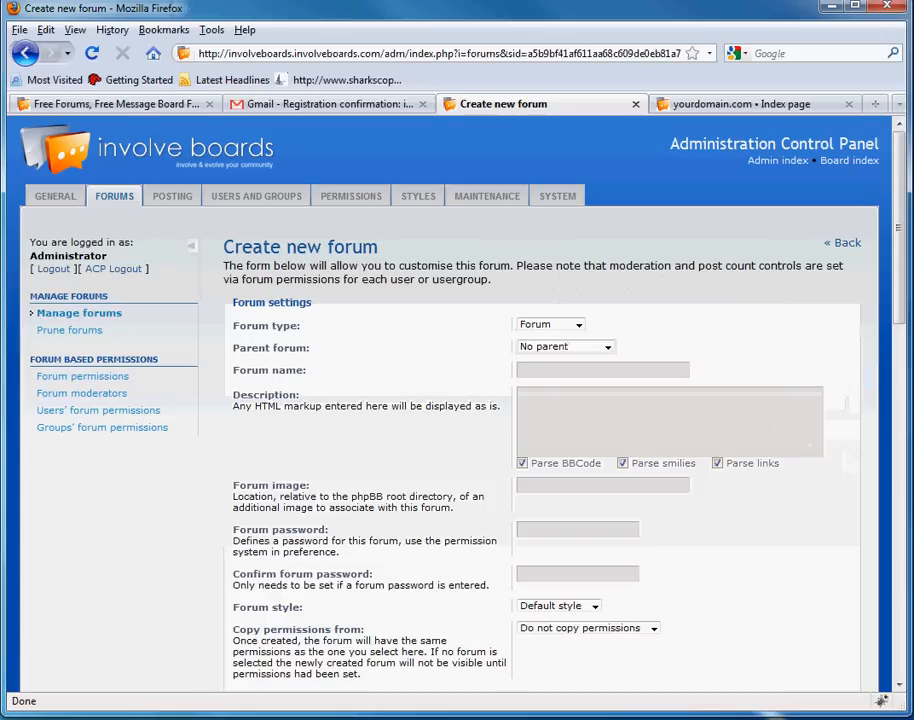
{"action": "left_click", "coordinate": [570, 326]}
{"action": "left_click", "coordinate": [569, 340]}
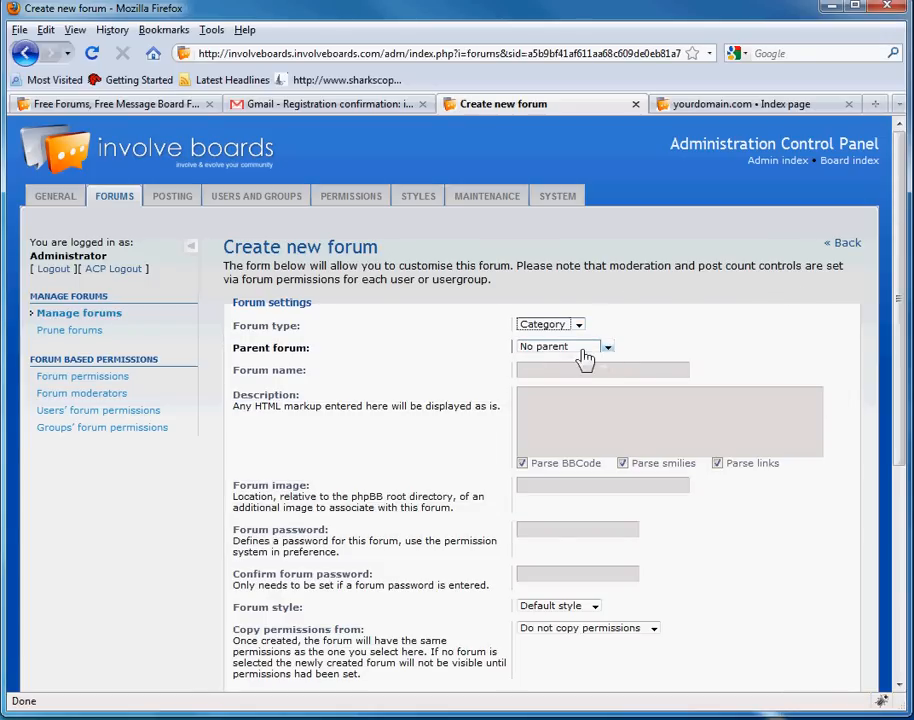
{"action": "left_click", "coordinate": [588, 353]}
{"action": "left_click", "coordinate": [586, 357]}
{"action": "left_click", "coordinate": [563, 367]}
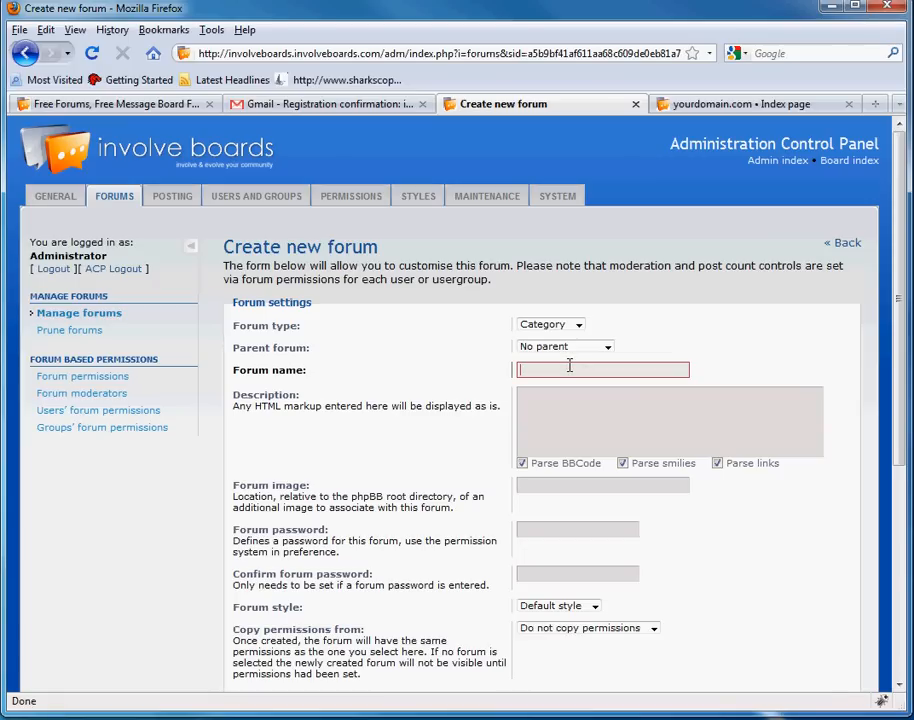
{"action": "left_click", "coordinate": [581, 430]}
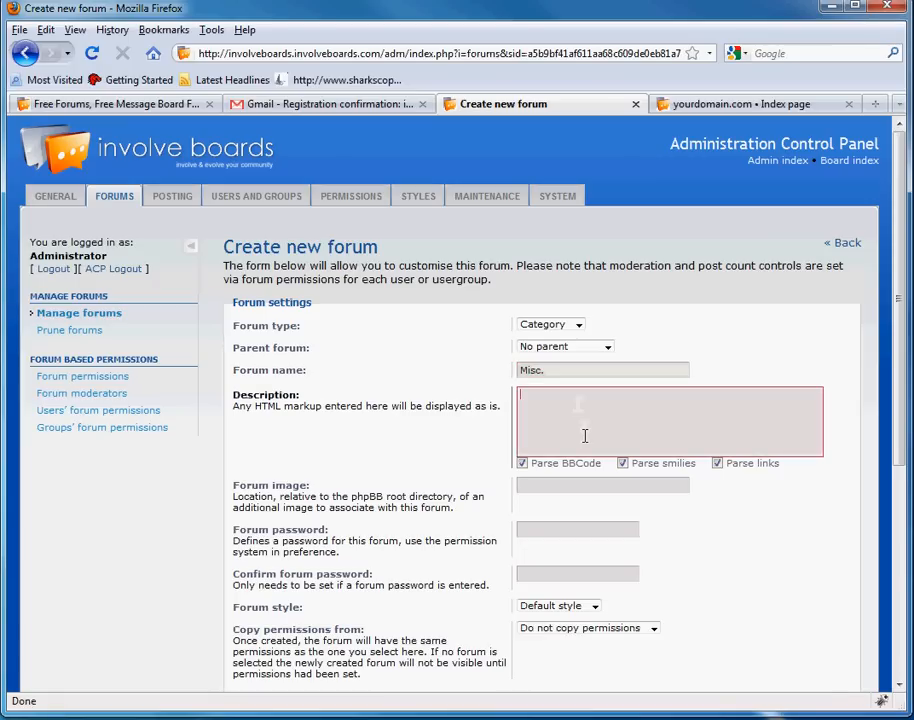
- Copy the category's permissions from Involve Boards and submit it
{"action": "middle_click", "coordinate": [435, 362]}
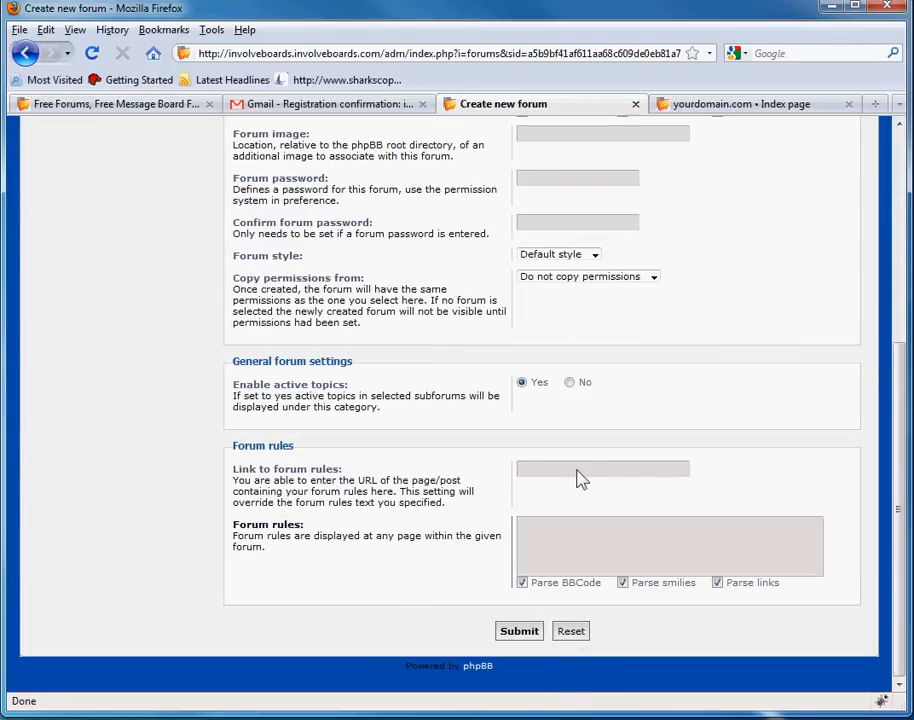
{"action": "left_click", "coordinate": [597, 279]}
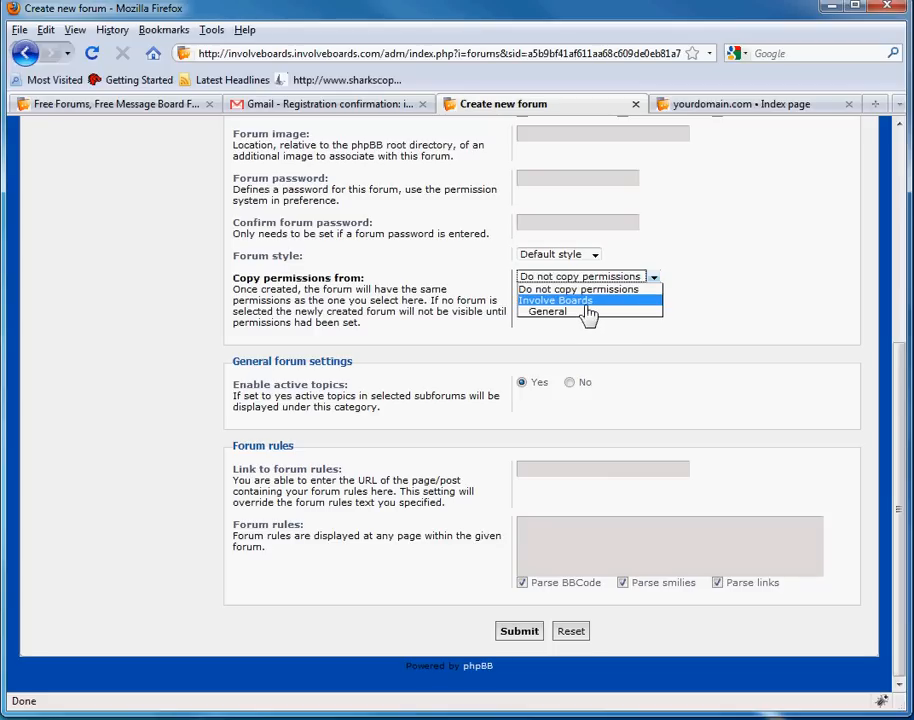
{"action": "left_click", "coordinate": [588, 302]}
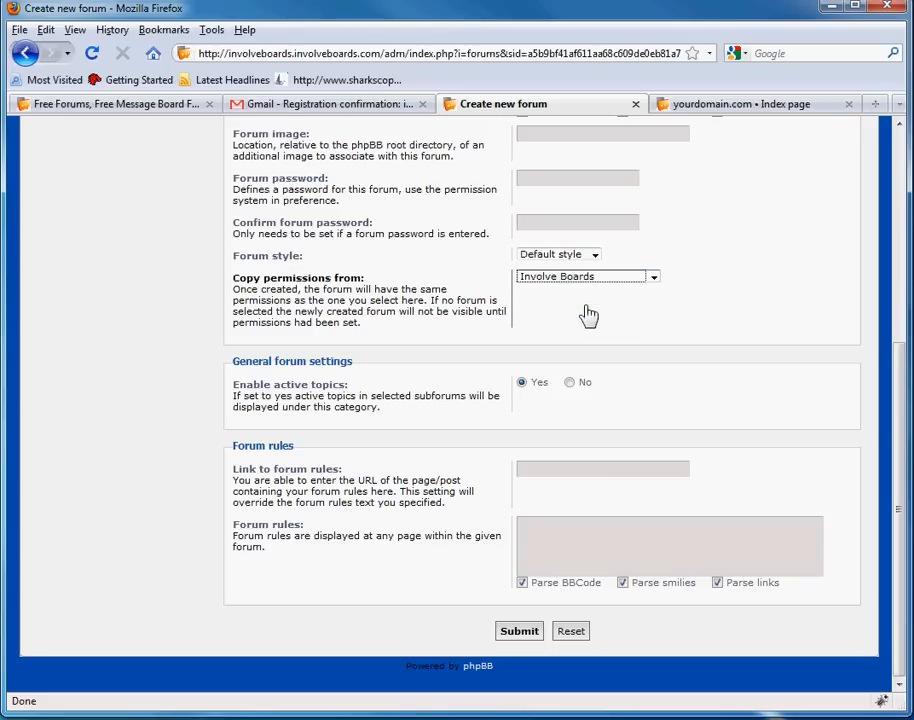
{"action": "left_click", "coordinate": [474, 372]}
{"action": "left_click", "coordinate": [545, 535]}
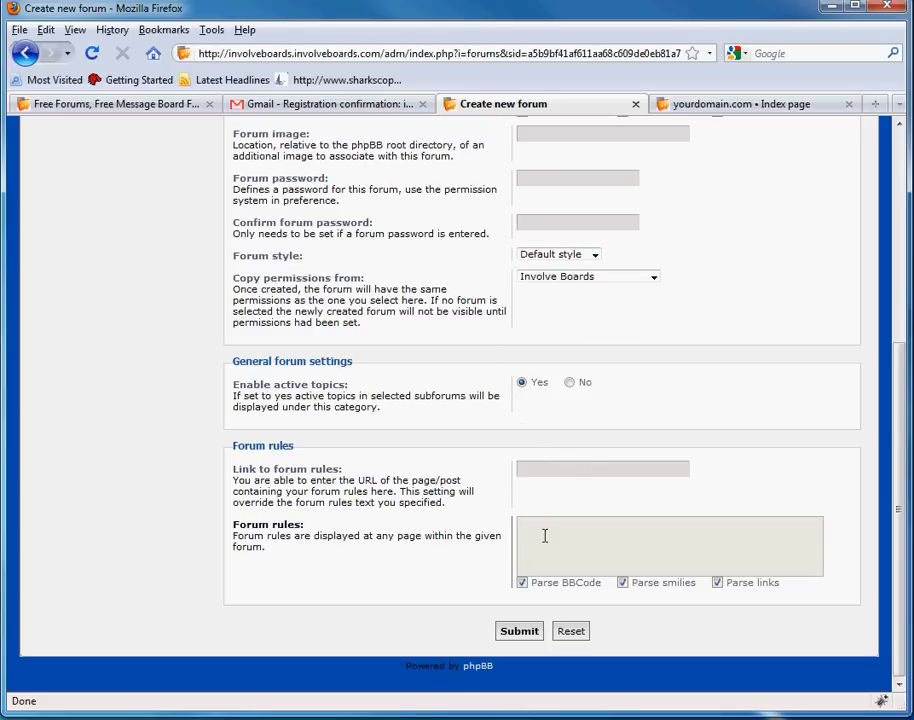
{"action": "left_click", "coordinate": [536, 636]}
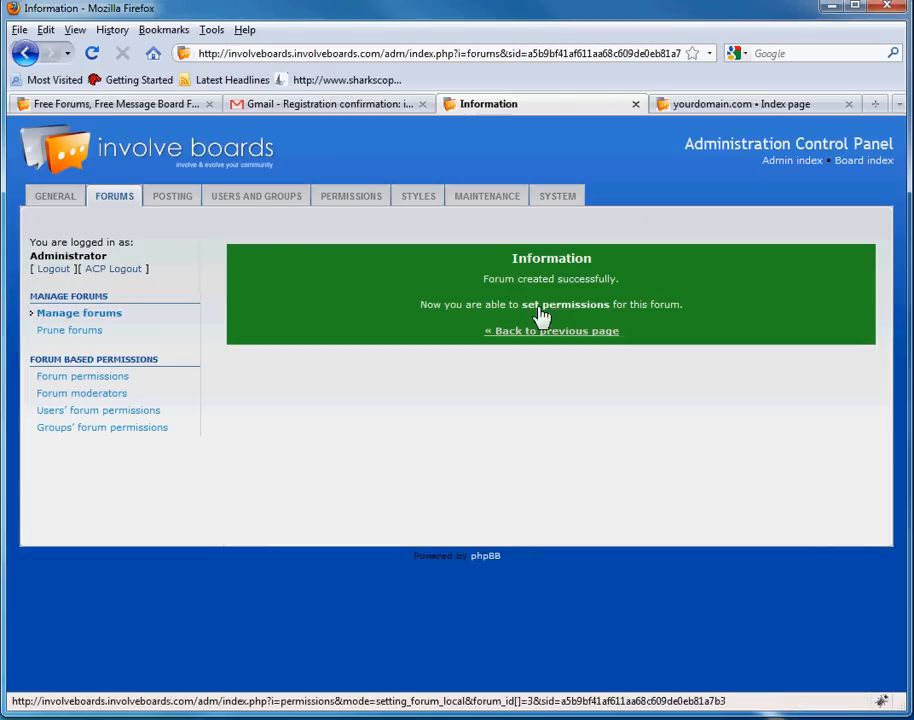
- Review Misc.'s permission roles for all groups, then return to the Manage forums list
{"action": "left_click", "coordinate": [566, 316]}
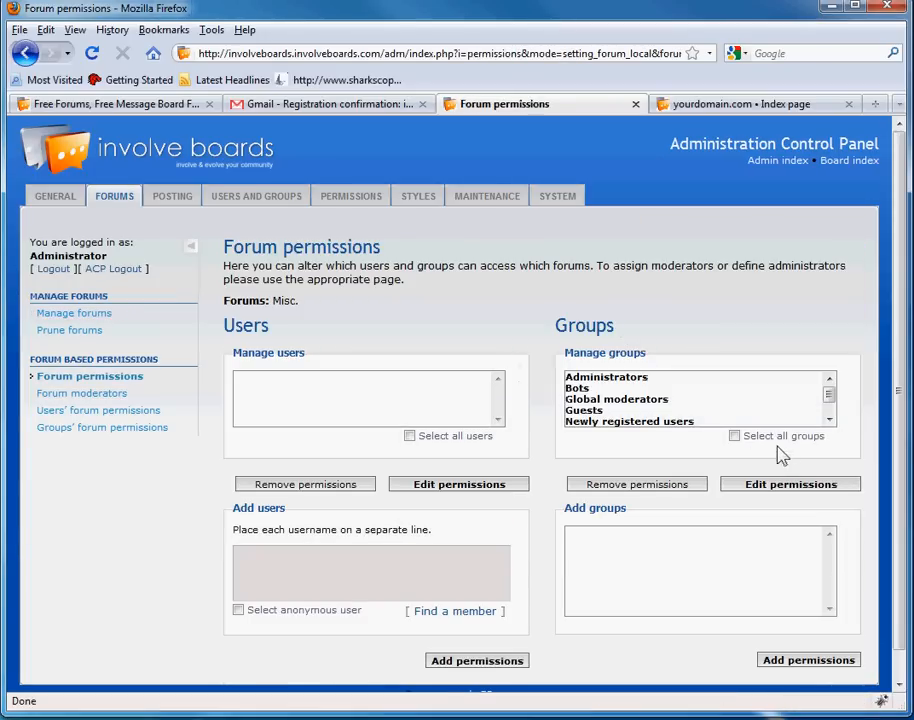
{"action": "left_click", "coordinate": [734, 436]}
{"action": "left_click", "coordinate": [788, 486]}
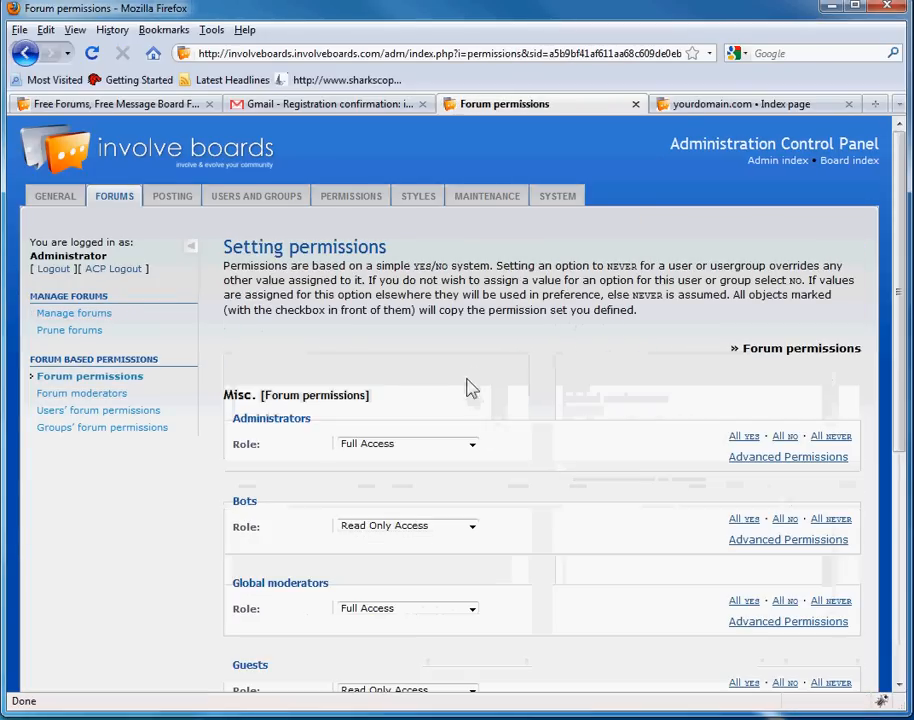
{"action": "middle_click", "coordinate": [532, 359]}
{"action": "middle_click", "coordinate": [559, 553]}
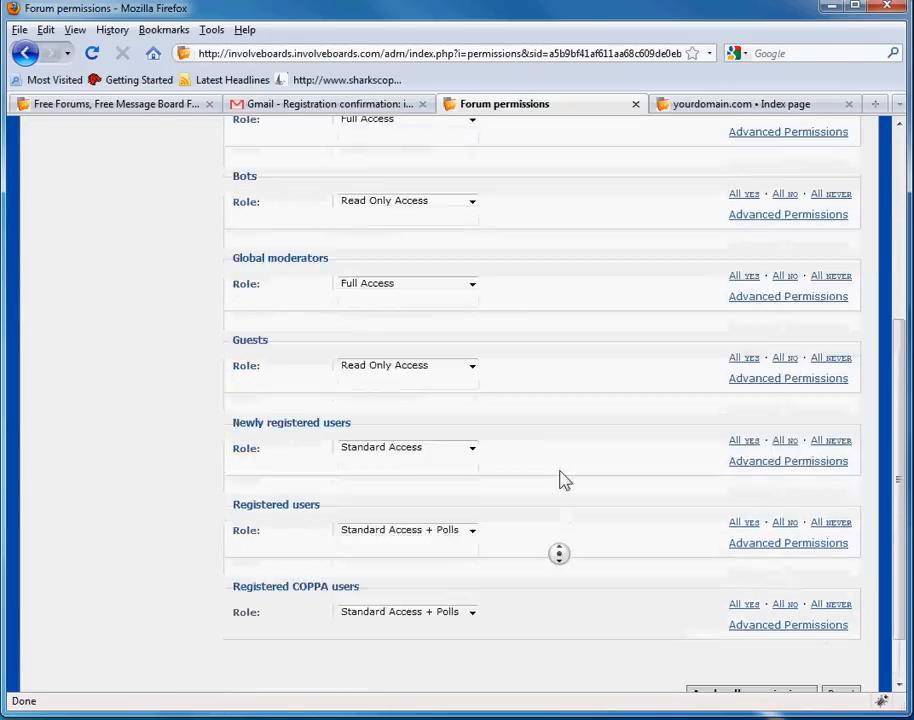
{"action": "middle_click", "coordinate": [530, 381]}
{"action": "middle_click", "coordinate": [530, 519]}
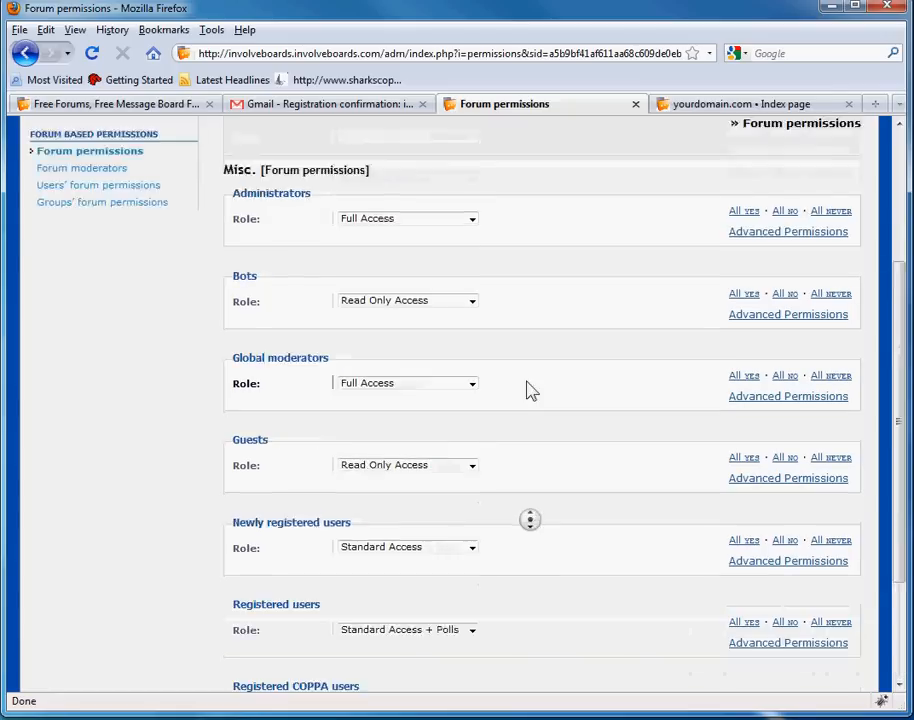
{"action": "middle_click", "coordinate": [616, 432]}
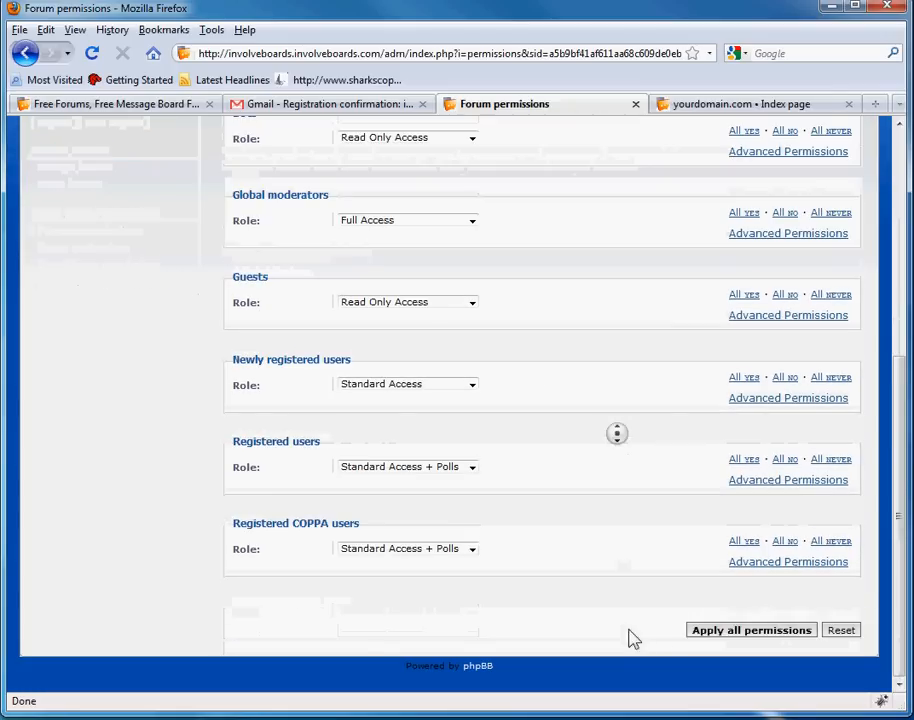
{"action": "middle_click", "coordinate": [479, 490]}
{"action": "double_click", "coordinate": [91, 313]}
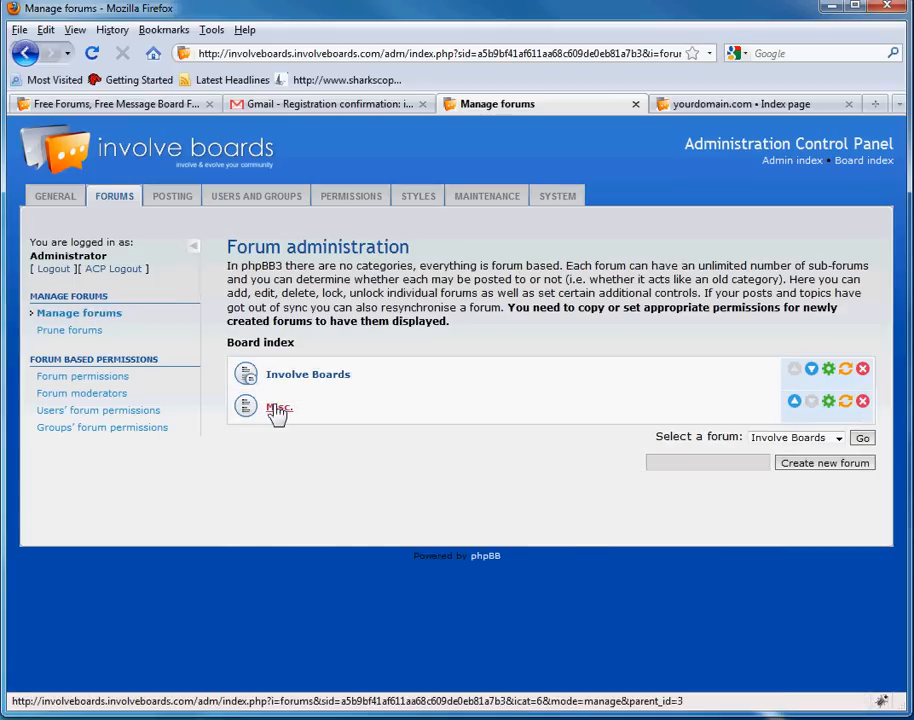
- Create a forum named Music with description 'Talk about music' inside Misc
{"action": "left_click", "coordinate": [278, 409]}
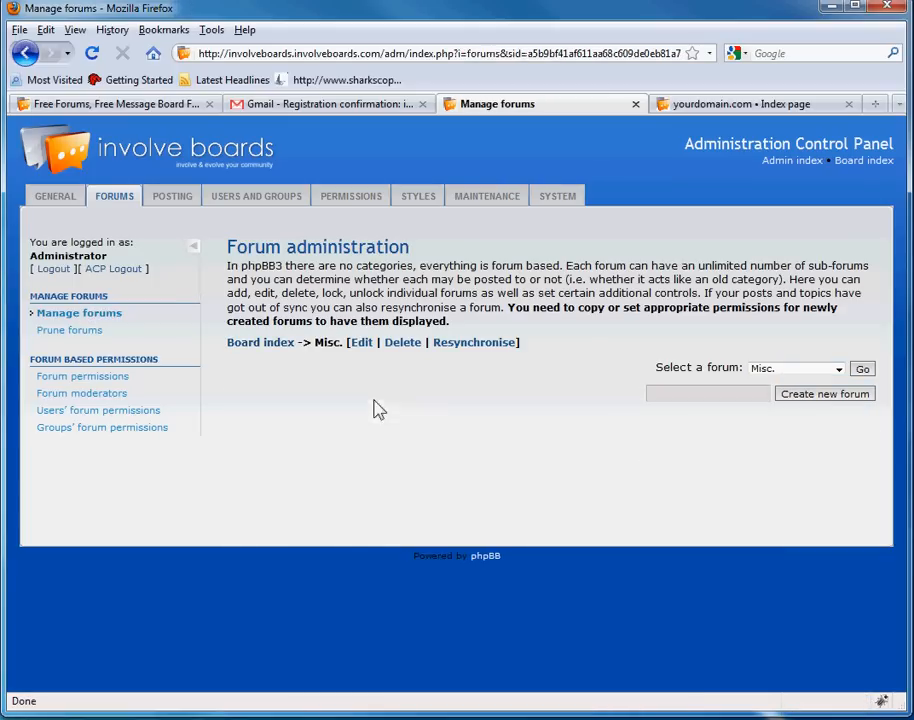
{"action": "left_click", "coordinate": [788, 396]}
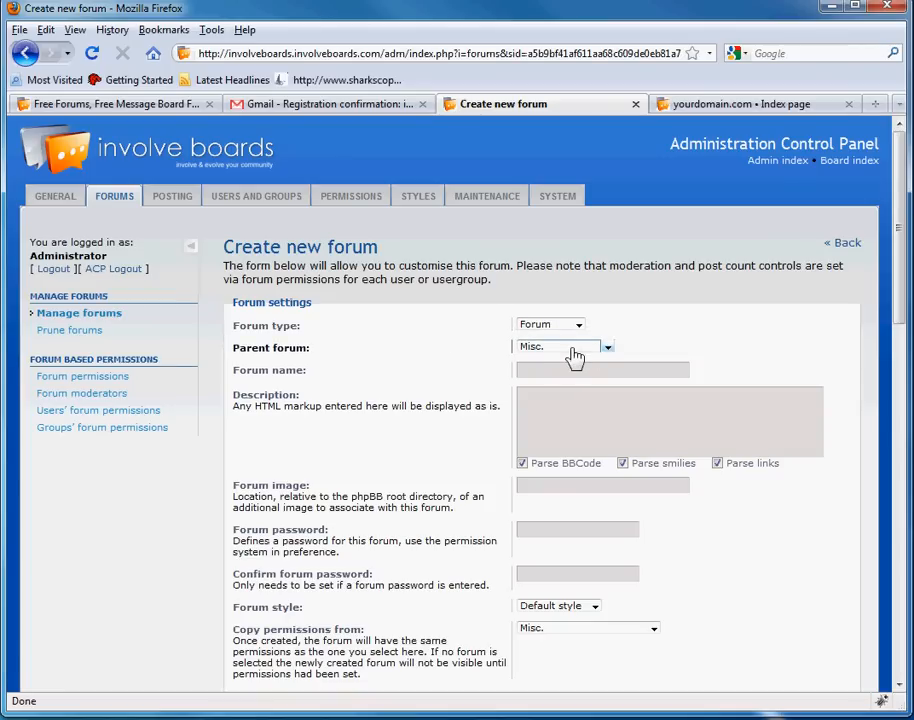
{"action": "left_click", "coordinate": [558, 369]}
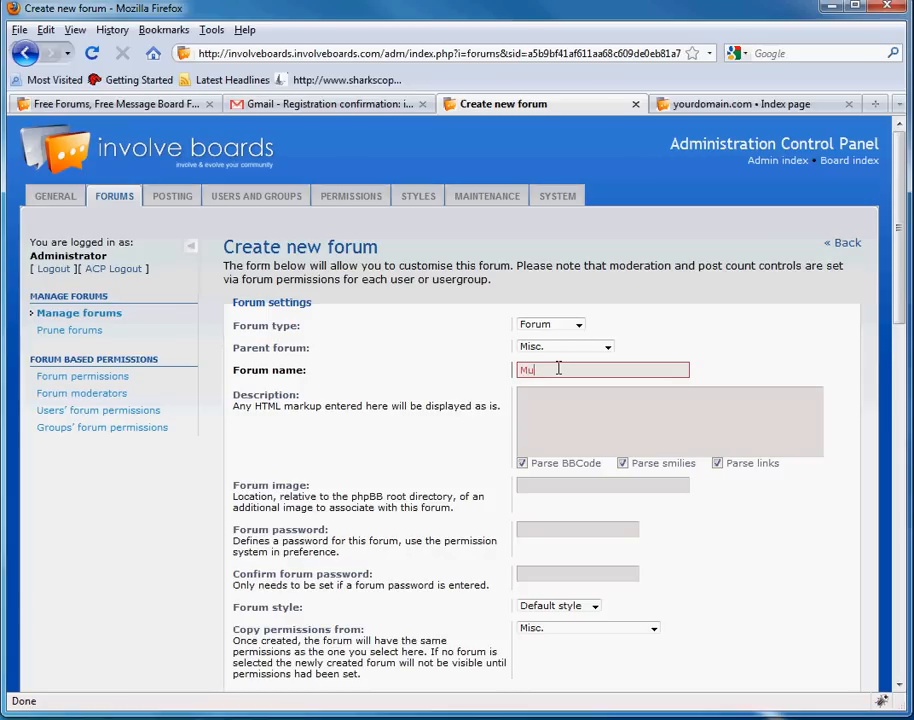
{"action": "type", "text": "Music"}
{"action": "key", "text": "Tab"}
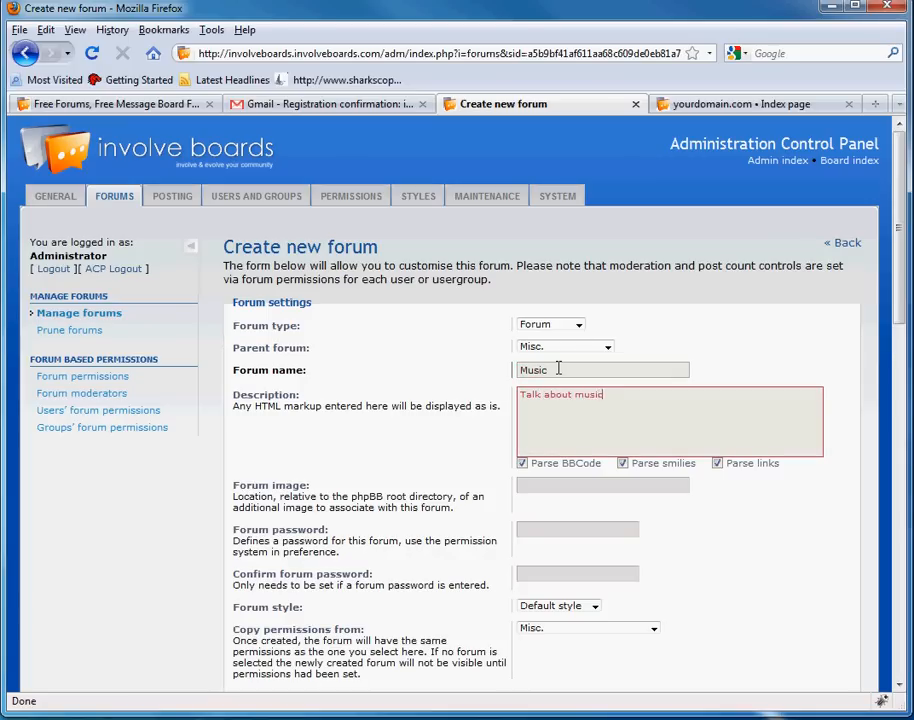
{"action": "middle_click", "coordinate": [411, 361]}
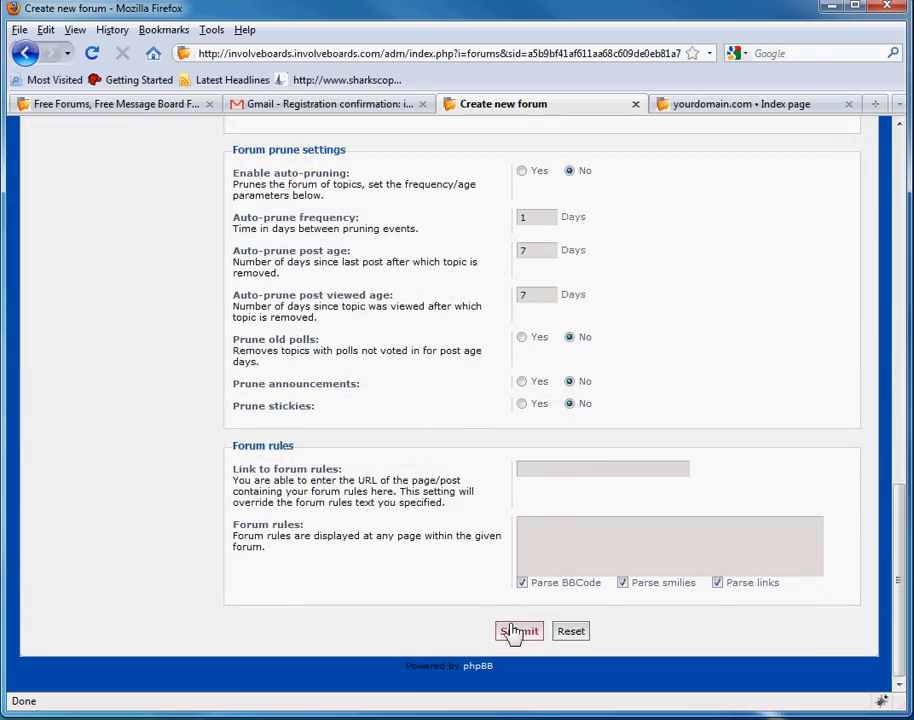
{"action": "left_click", "coordinate": [518, 687]}
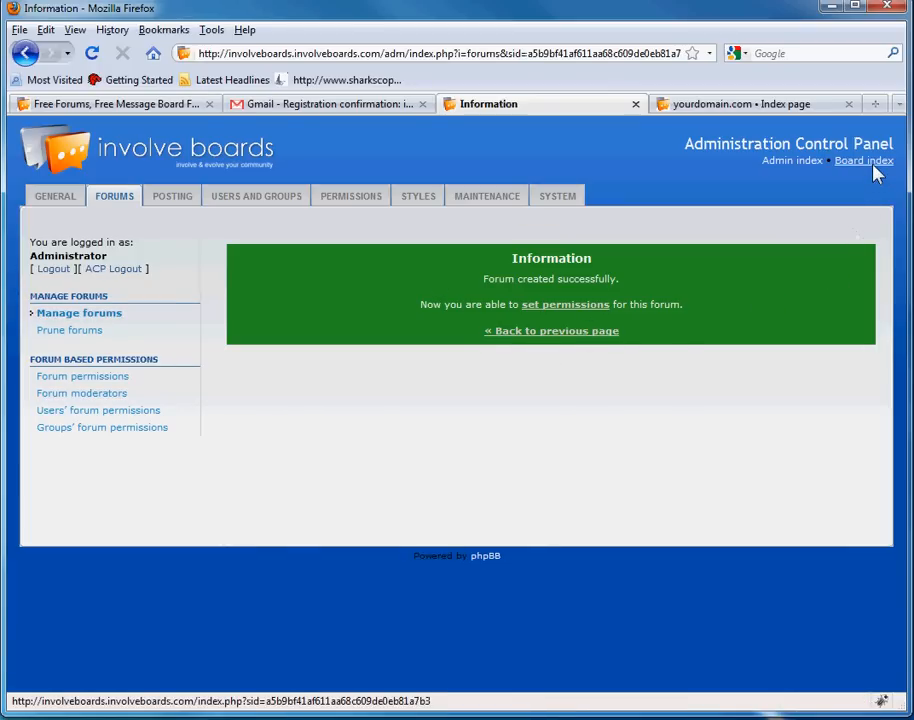
{"action": "left_click", "coordinate": [761, 105]}
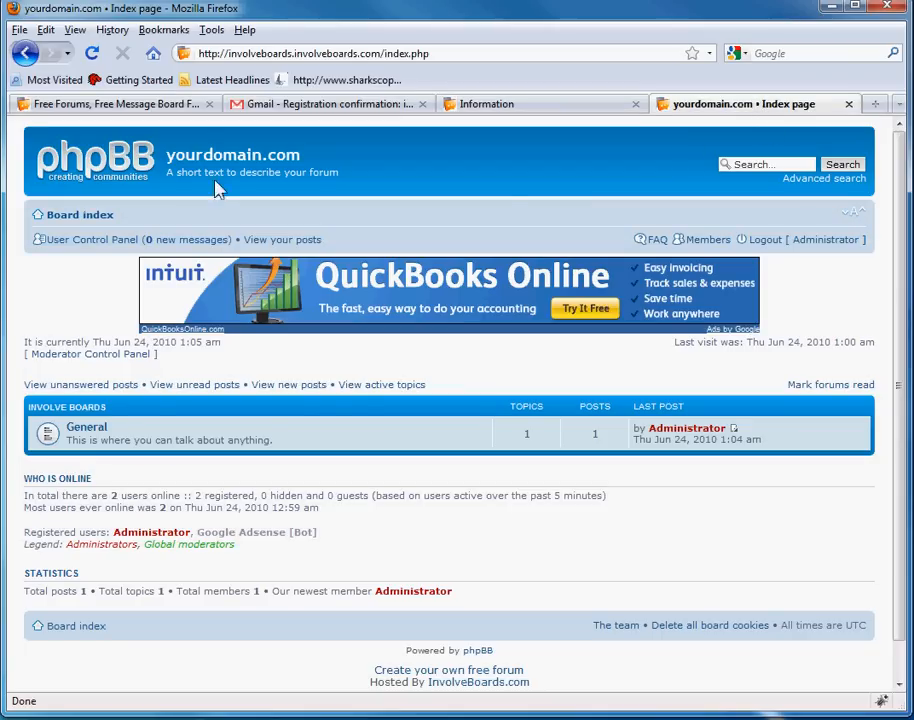
{"action": "left_click", "coordinate": [86, 53]}
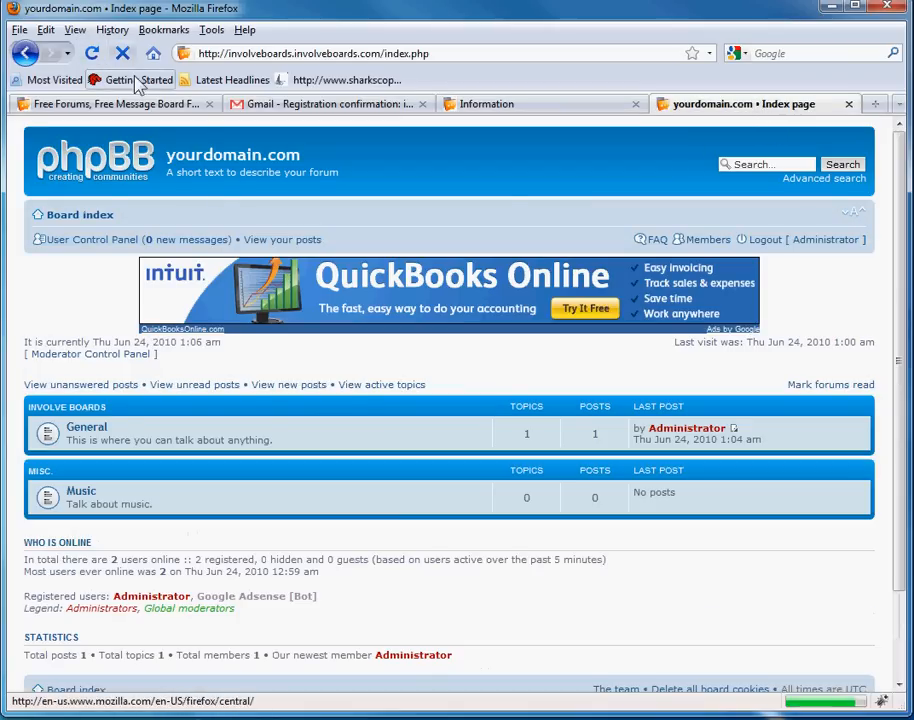
{"action": "left_click_drag", "start_coordinate": [28, 470], "coordinate": [65, 473]}
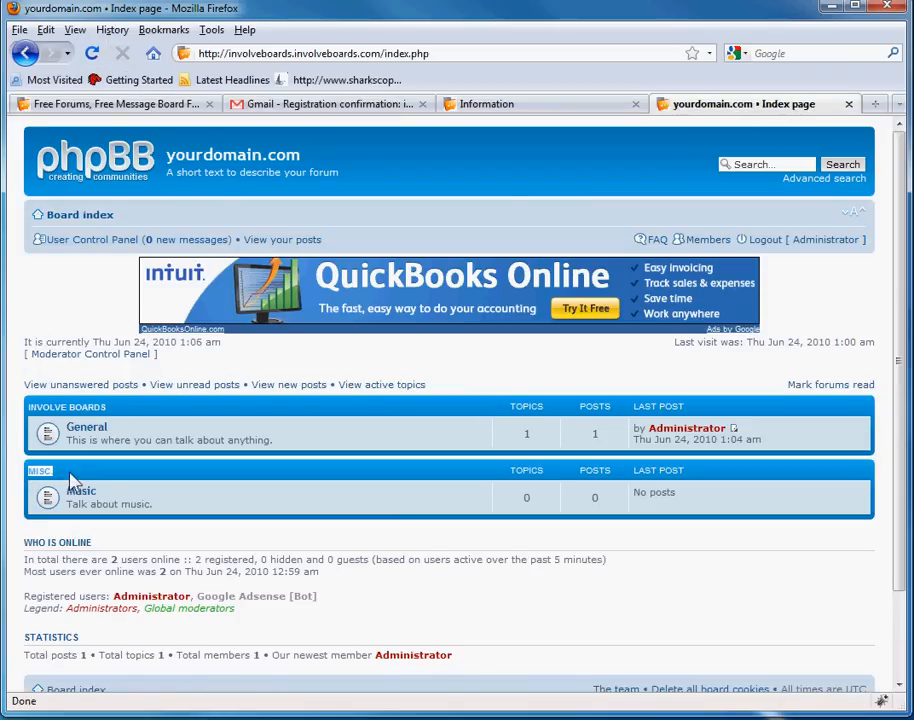
{"action": "left_click", "coordinate": [72, 477]}
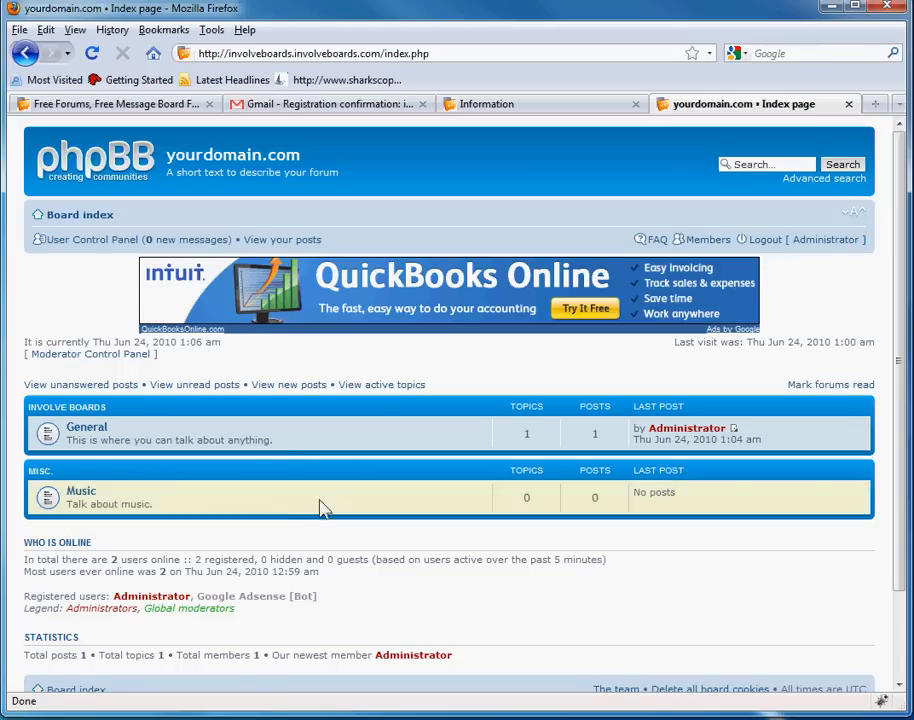
{"action": "left_click_drag", "start_coordinate": [294, 516], "coordinate": [24, 385]}
{"action": "left_click", "coordinate": [290, 490]}
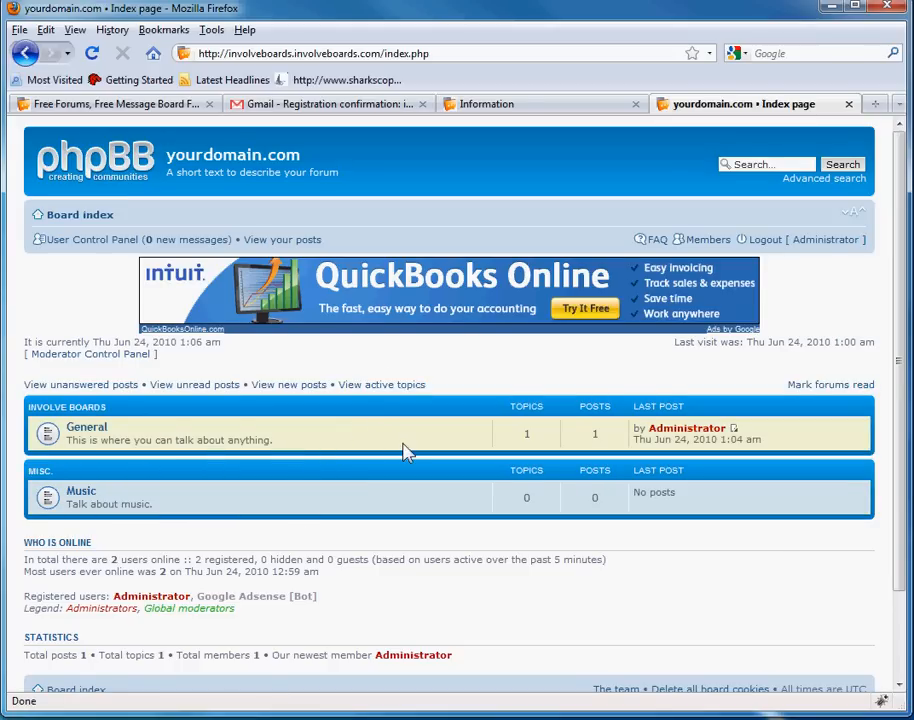
{"action": "scroll", "coordinate": [406, 587], "scroll_direction": "down", "scroll_amount": 5}
{"action": "scroll", "coordinate": [500, 551], "scroll_direction": "up", "scroll_amount": 5}
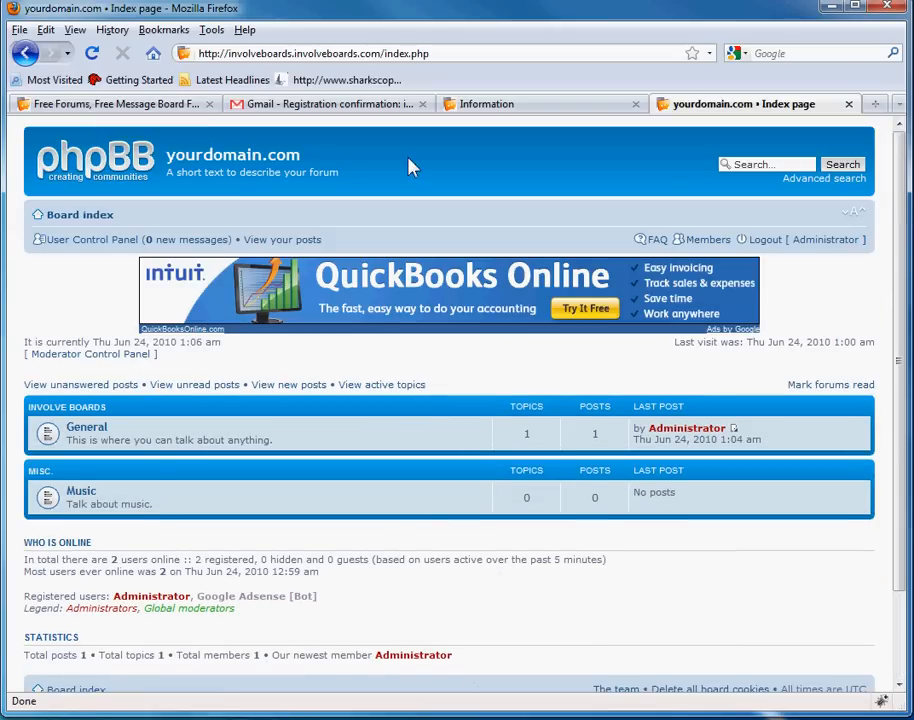
{"action": "left_click_drag", "start_coordinate": [170, 152], "coordinate": [200, 163]}
{"action": "left_click", "coordinate": [262, 170]}
{"action": "left_click", "coordinate": [540, 106]}
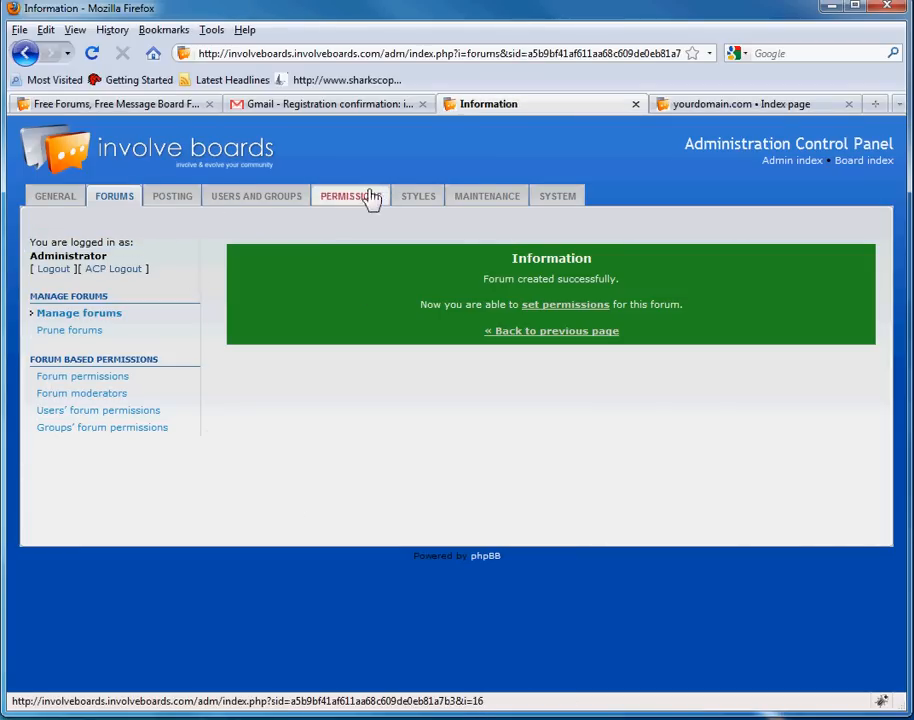
- In Board settings, replace the site name yourdomain.com with InvolveBoards
{"action": "left_click", "coordinate": [118, 200]}
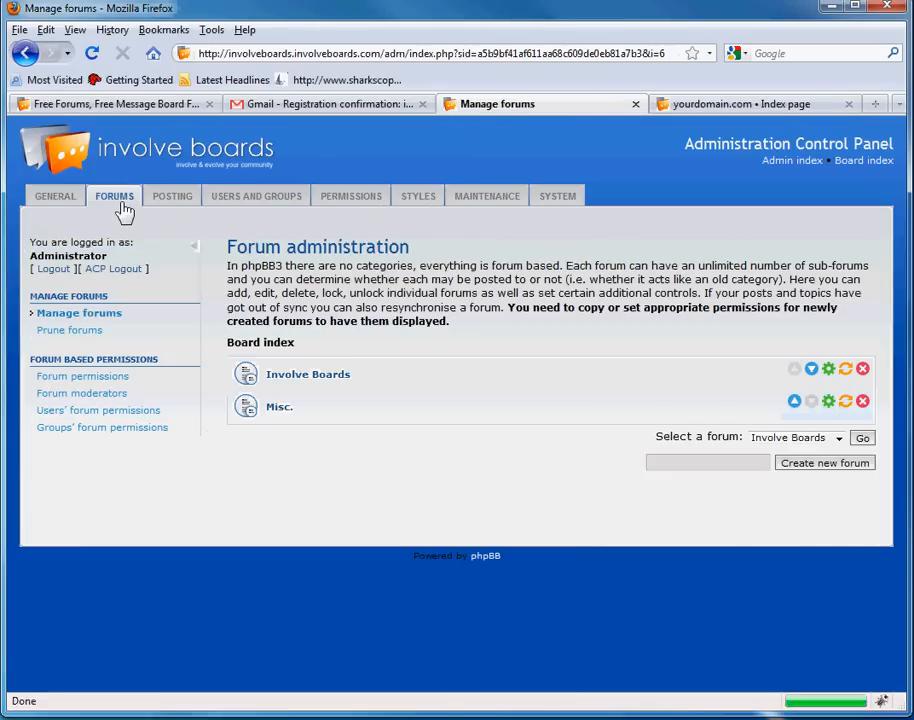
{"action": "left_click", "coordinate": [64, 198]}
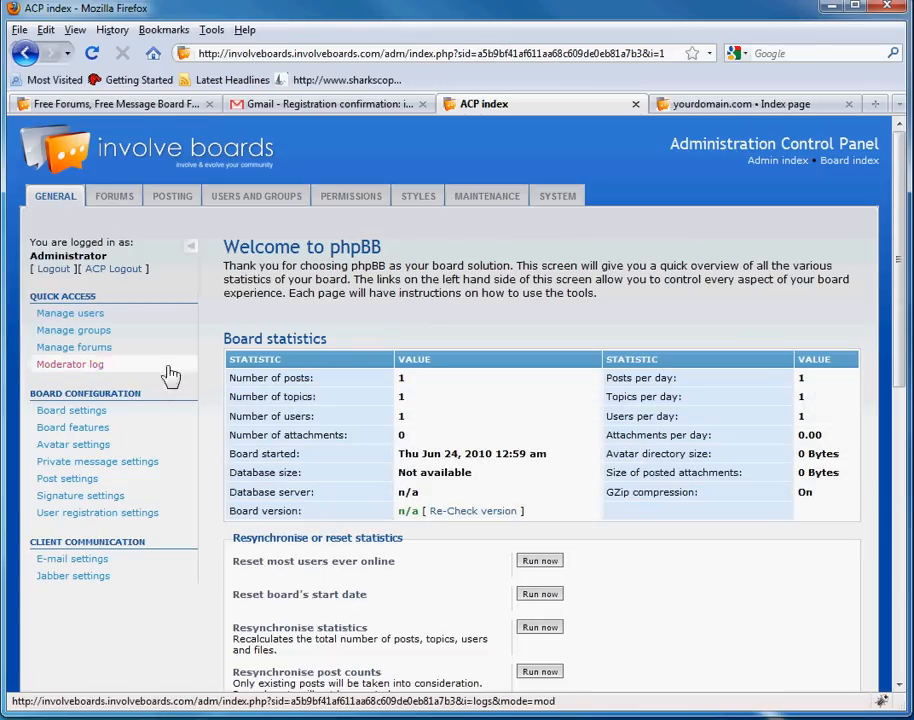
{"action": "left_click", "coordinate": [86, 413]}
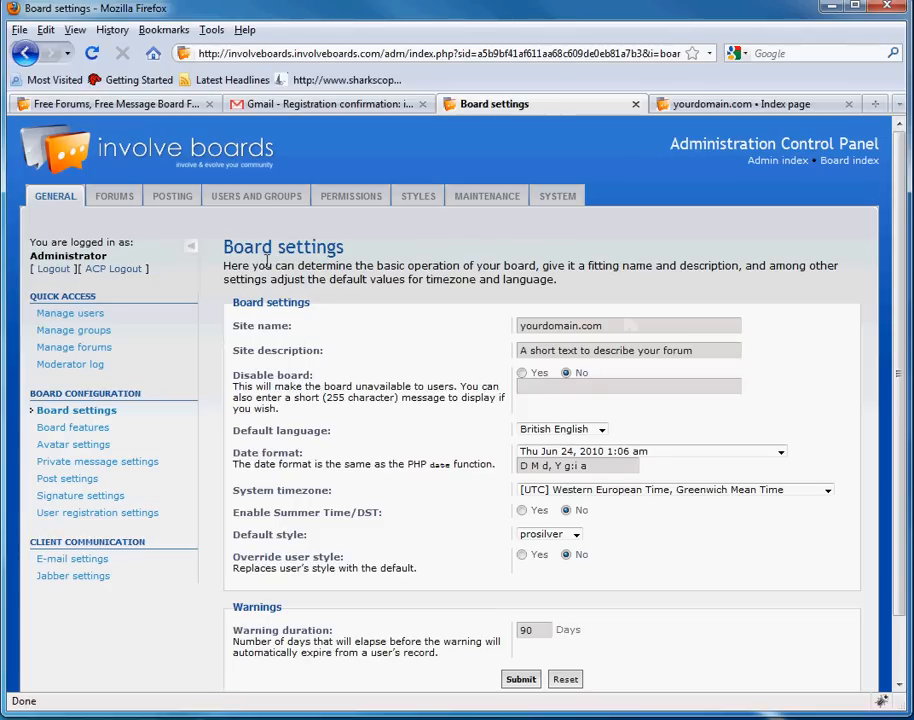
{"action": "left_click_drag", "start_coordinate": [618, 326], "coordinate": [424, 325]}
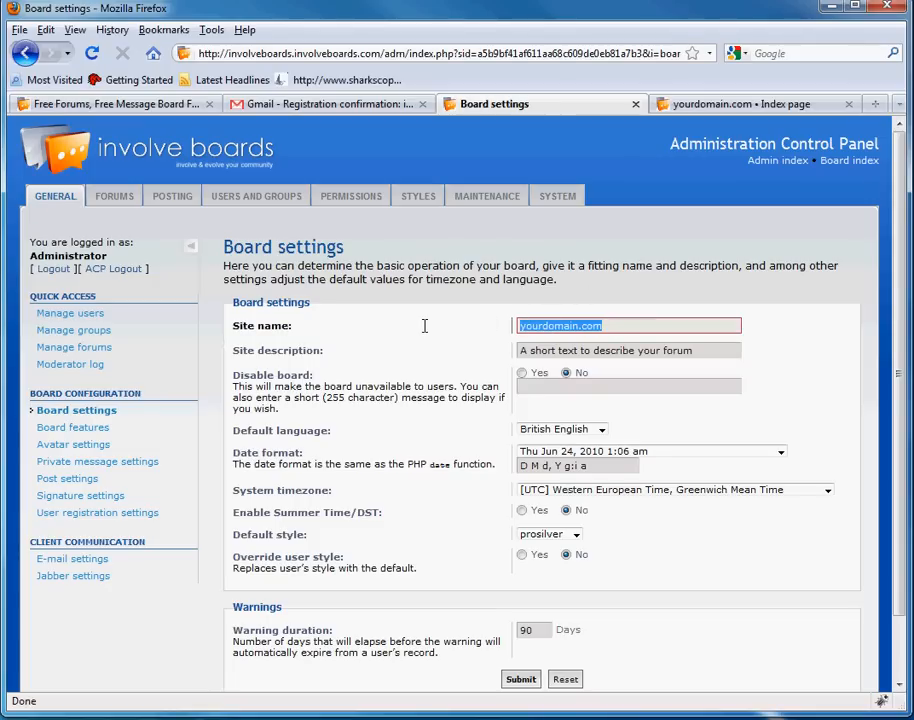
{"action": "key", "text": "BackSpace"}
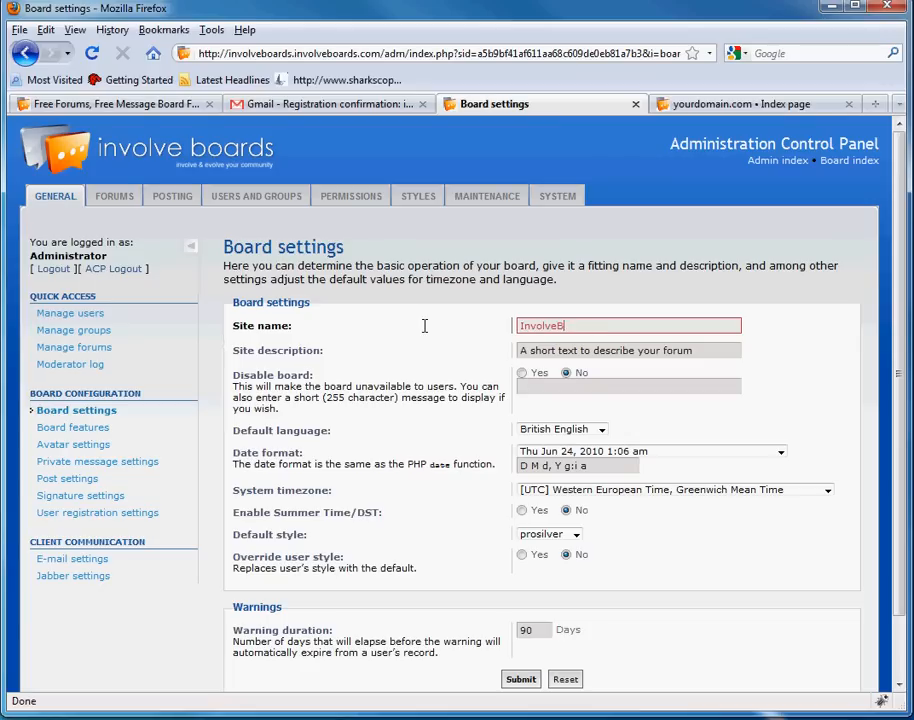
{"action": "middle_click", "coordinate": [422, 319]}
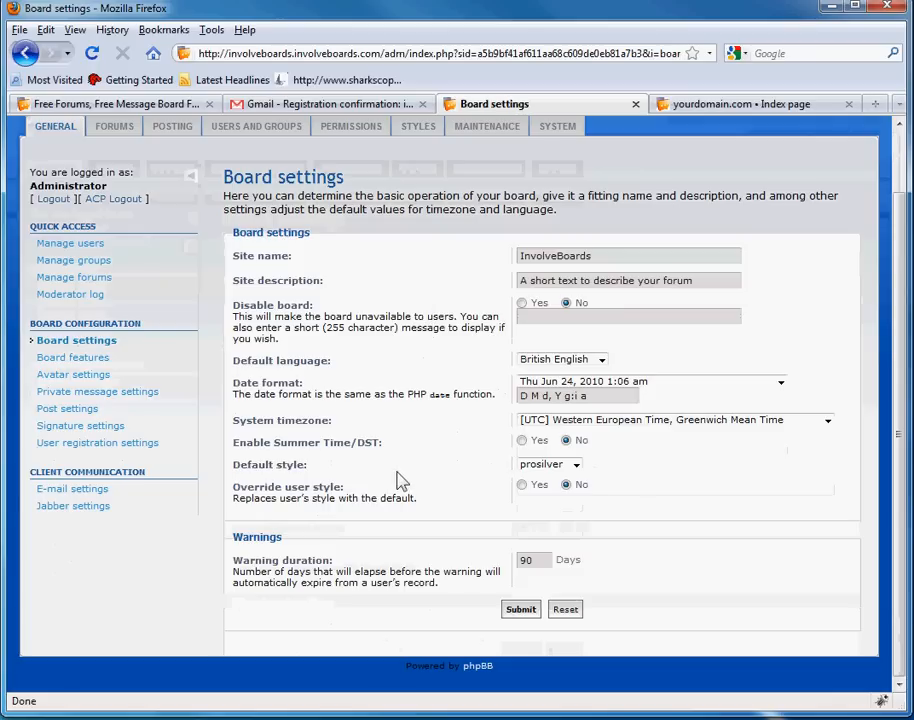
{"action": "scroll", "coordinate": [384, 449], "scroll_direction": "up", "scroll_amount": 2}
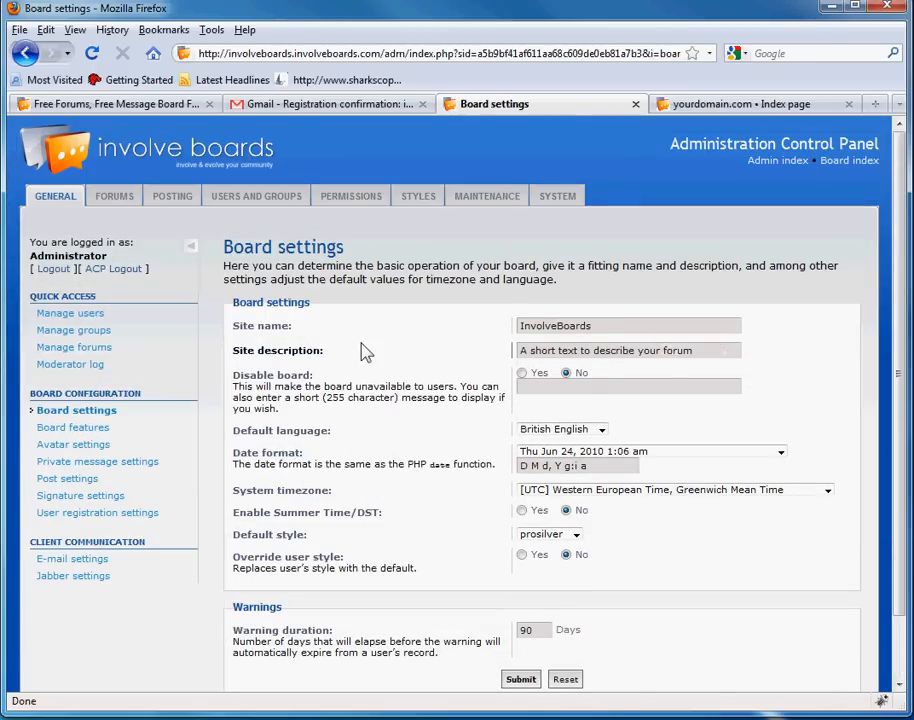
- Set the site description to 'Involve & evolve your community' and submit the settings
{"action": "left_click_drag", "start_coordinate": [737, 348], "coordinate": [93, 346]}
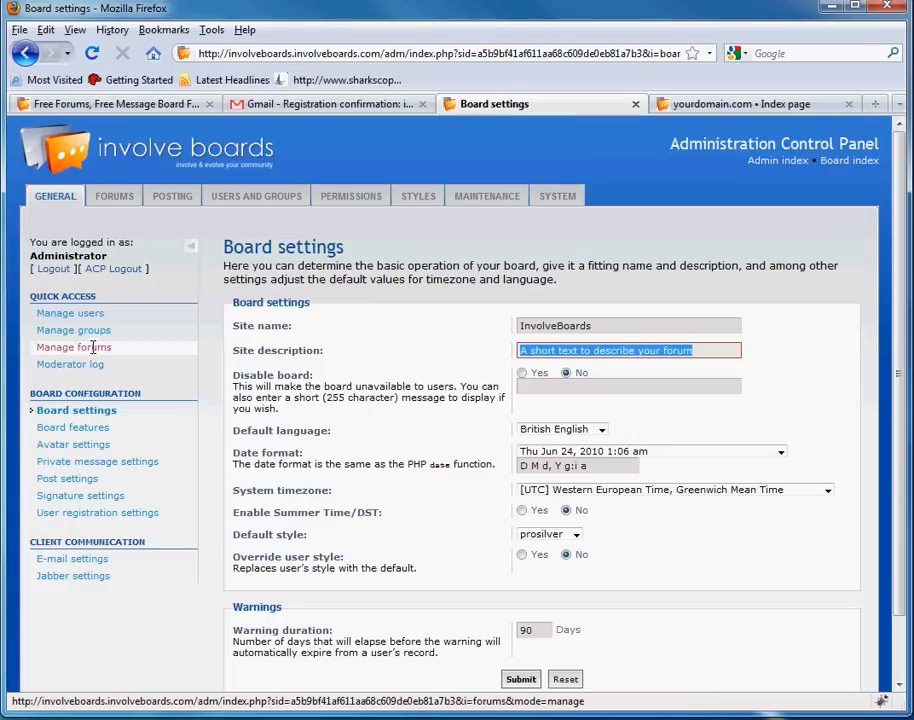
{"action": "key", "text": "BackSpace"}
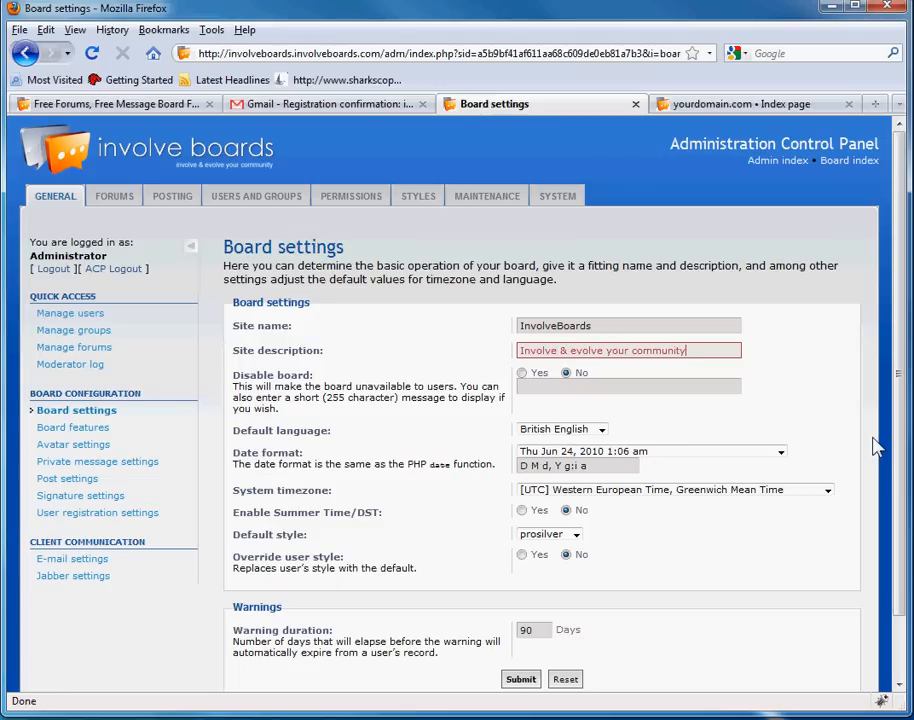
{"action": "left_click", "coordinate": [428, 357]}
{"action": "scroll", "coordinate": [428, 357], "scroll_direction": "down", "scroll_amount": 2}
{"action": "scroll", "coordinate": [425, 483], "scroll_direction": "up", "scroll_amount": 2}
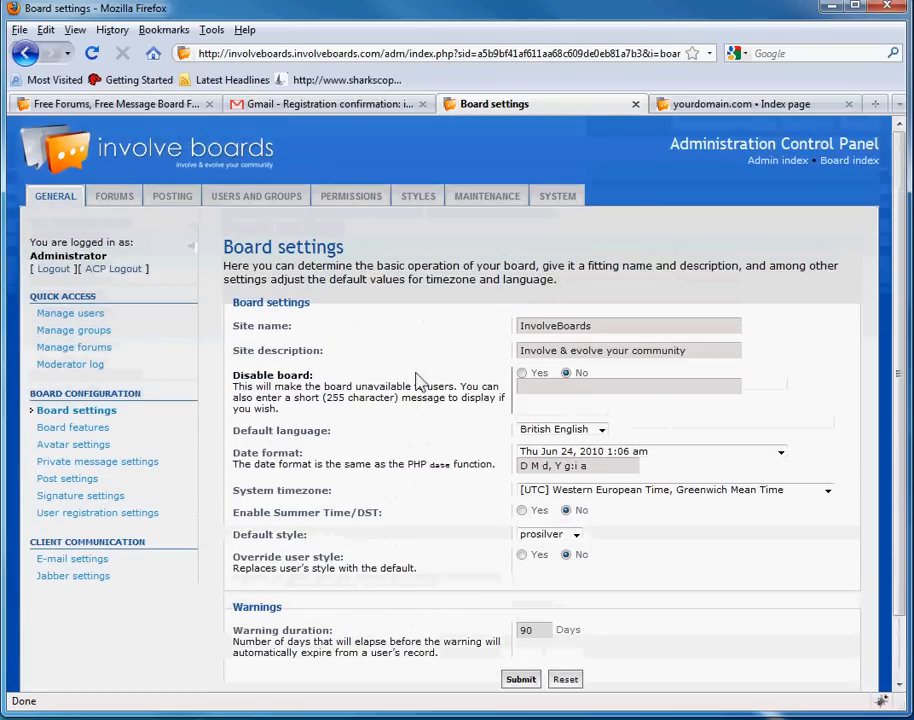
{"action": "scroll", "coordinate": [418, 383], "scroll_direction": "down", "scroll_amount": 2}
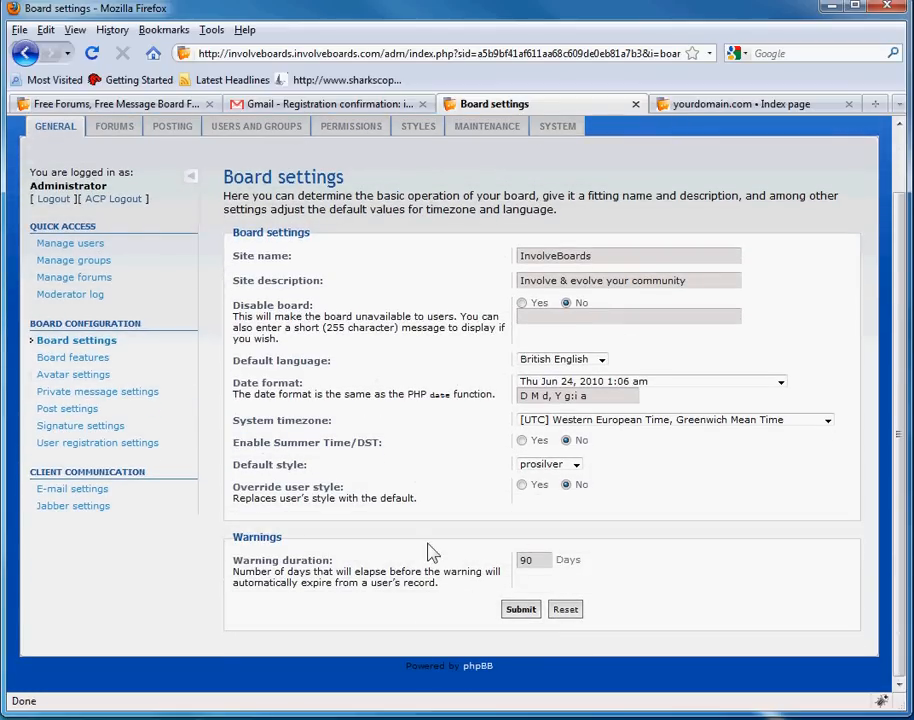
{"action": "left_click", "coordinate": [521, 610]}
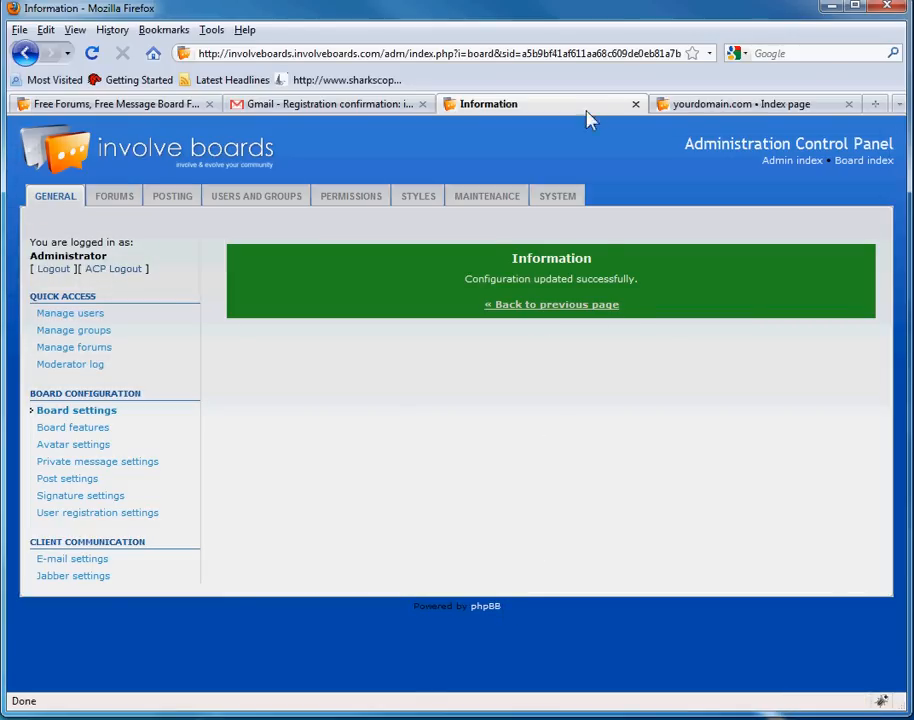
{"action": "left_click", "coordinate": [740, 104]}
{"action": "left_click", "coordinate": [88, 56]}
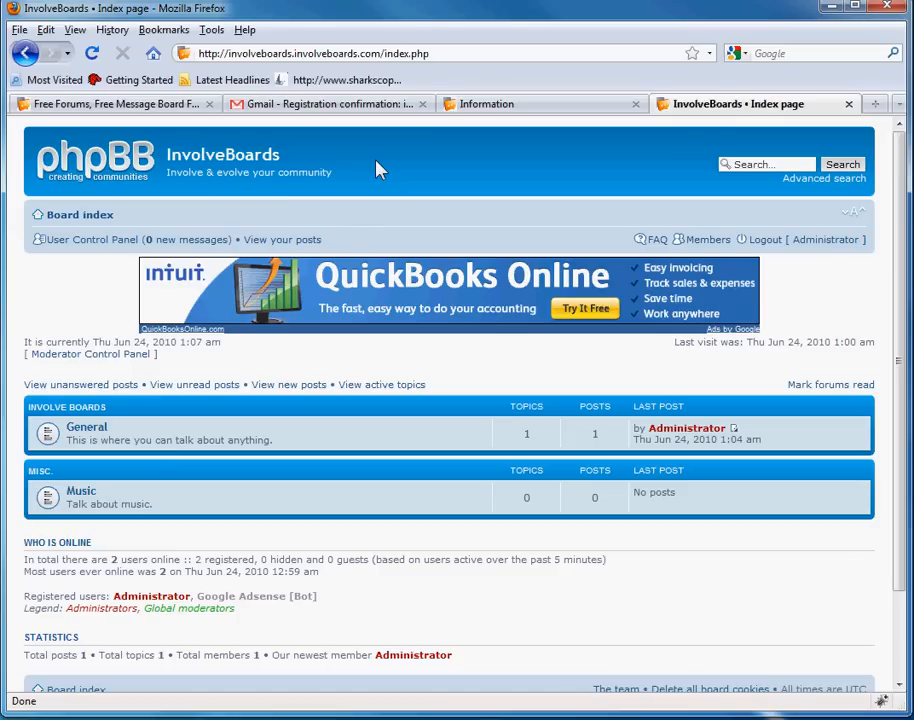
{"action": "left_click_drag", "start_coordinate": [668, 614], "coordinate": [282, 218]}
{"action": "left_click", "coordinate": [290, 210]}
{"action": "left_click_drag", "start_coordinate": [695, 582], "coordinate": [298, 190]}
{"action": "left_click", "coordinate": [414, 177]}
{"action": "scroll", "coordinate": [450, 488], "scroll_direction": "down", "scroll_amount": 2}
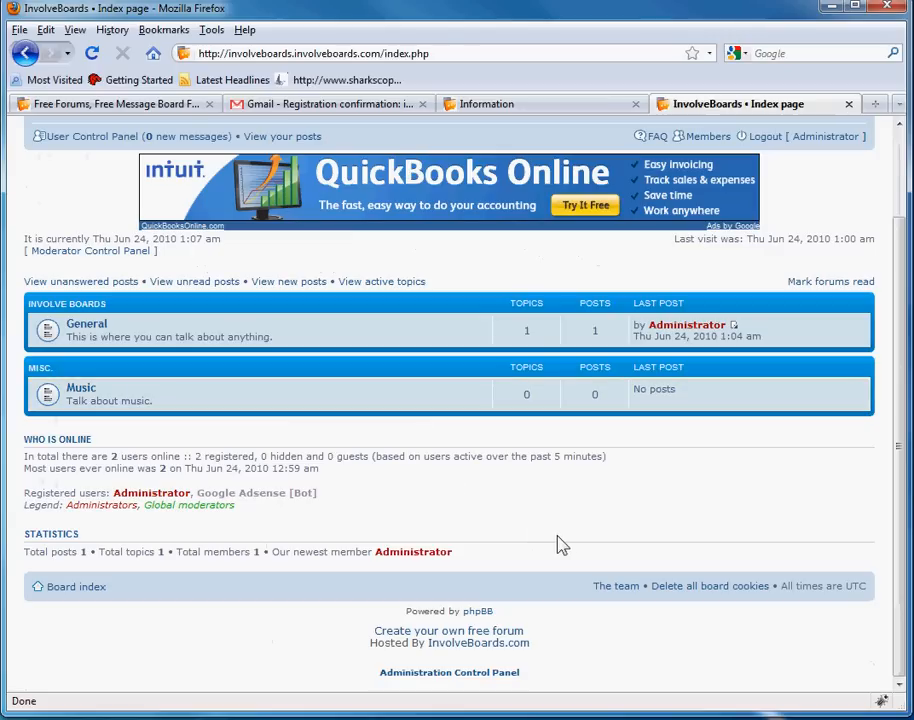
{"action": "scroll", "coordinate": [548, 520], "scroll_direction": "up", "scroll_amount": 2}
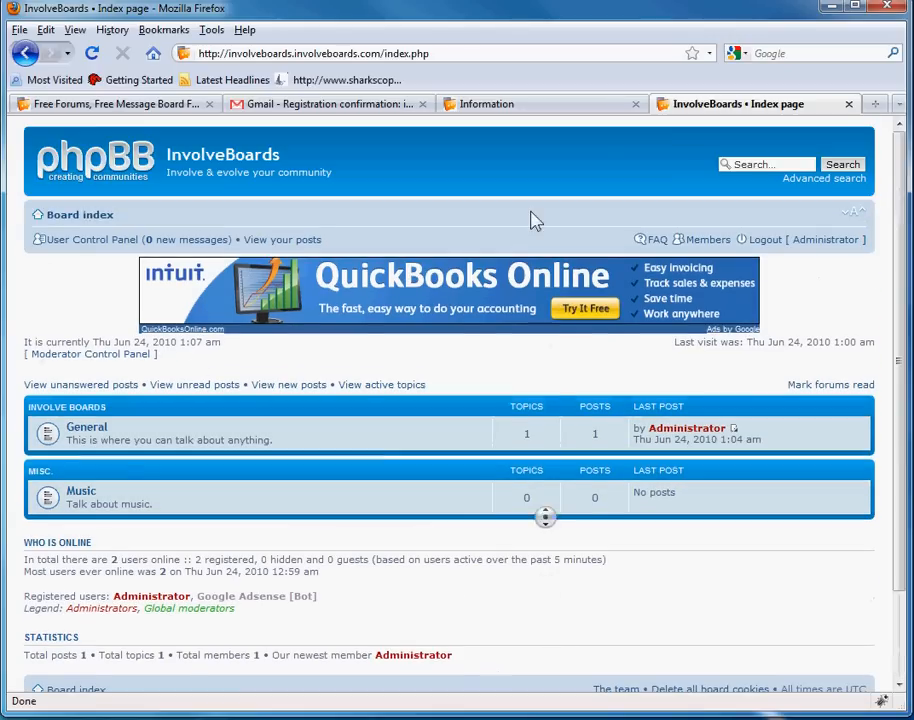
{"action": "left_click", "coordinate": [555, 103]}
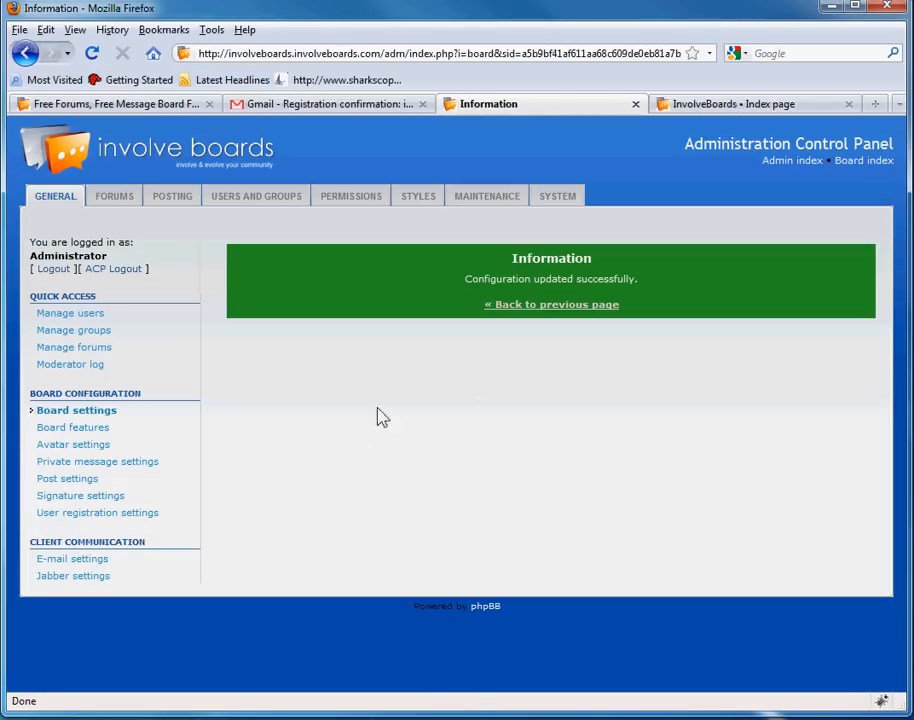
- Go to style management and review the available styles, noting prosilver is the current default
{"action": "left_click", "coordinate": [424, 200]}
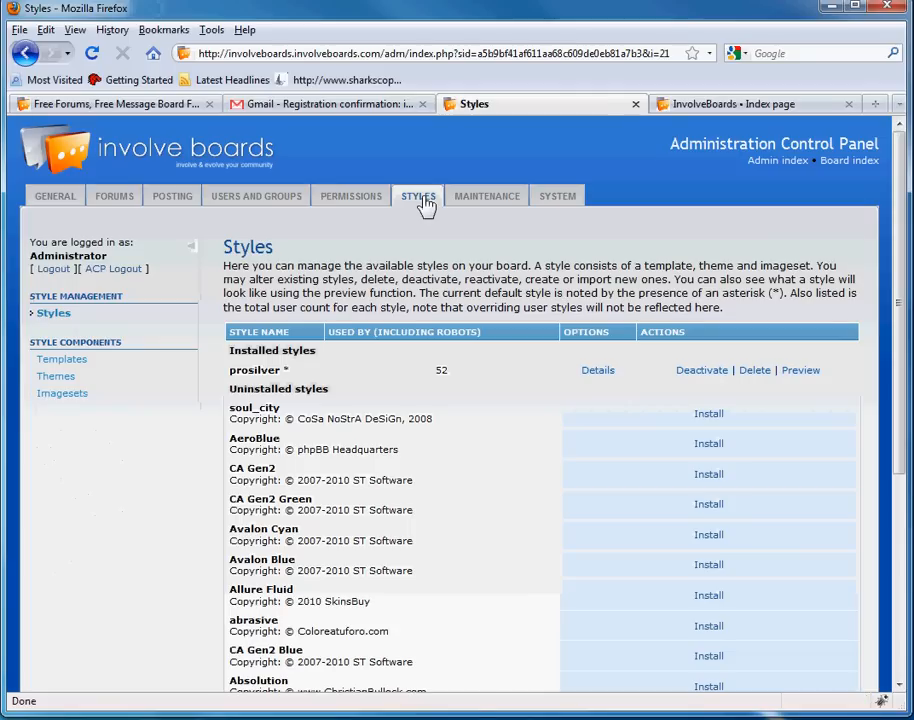
{"action": "middle_click", "coordinate": [476, 270]}
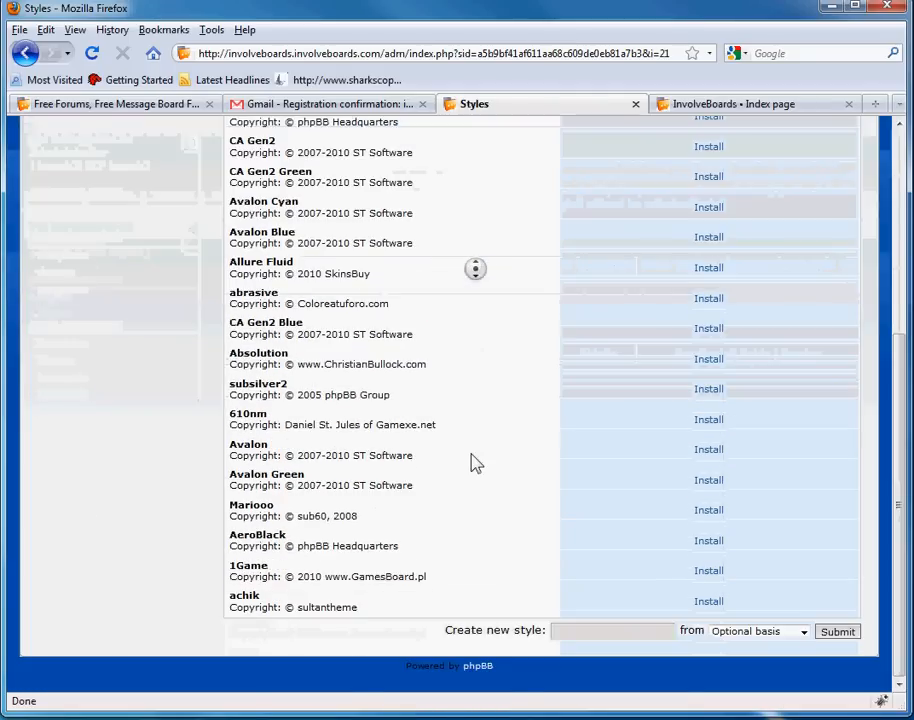
{"action": "middle_click", "coordinate": [474, 458]}
{"action": "left_click_drag", "start_coordinate": [244, 374], "coordinate": [325, 388]}
{"action": "left_click", "coordinate": [262, 383]}
{"action": "double_click", "coordinate": [237, 372]}
{"action": "left_click", "coordinate": [391, 386]}
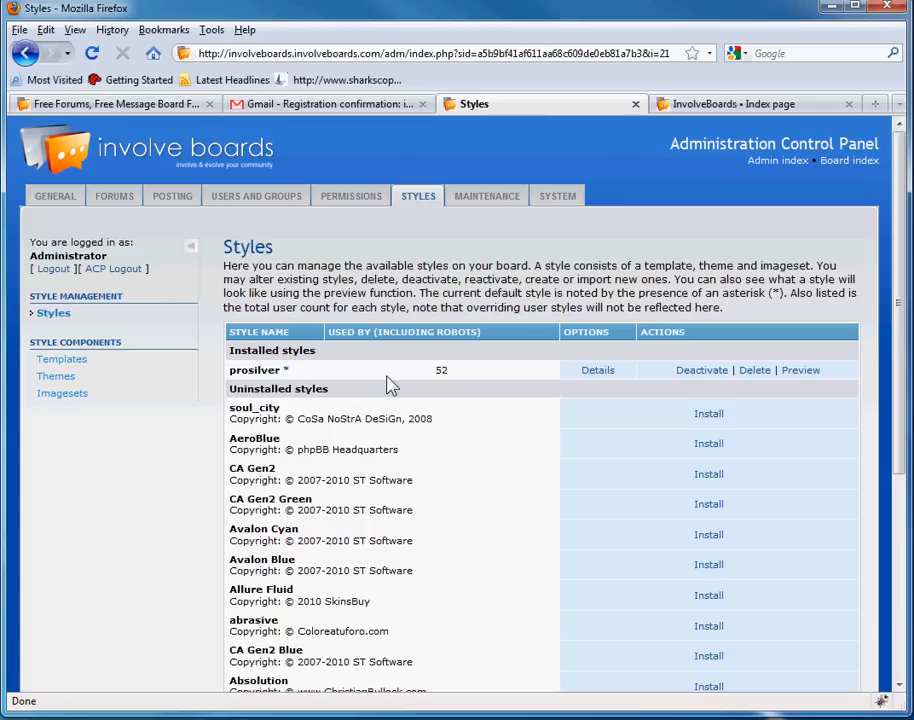
{"action": "middle_click", "coordinate": [514, 393]}
{"action": "middle_click", "coordinate": [511, 503]}
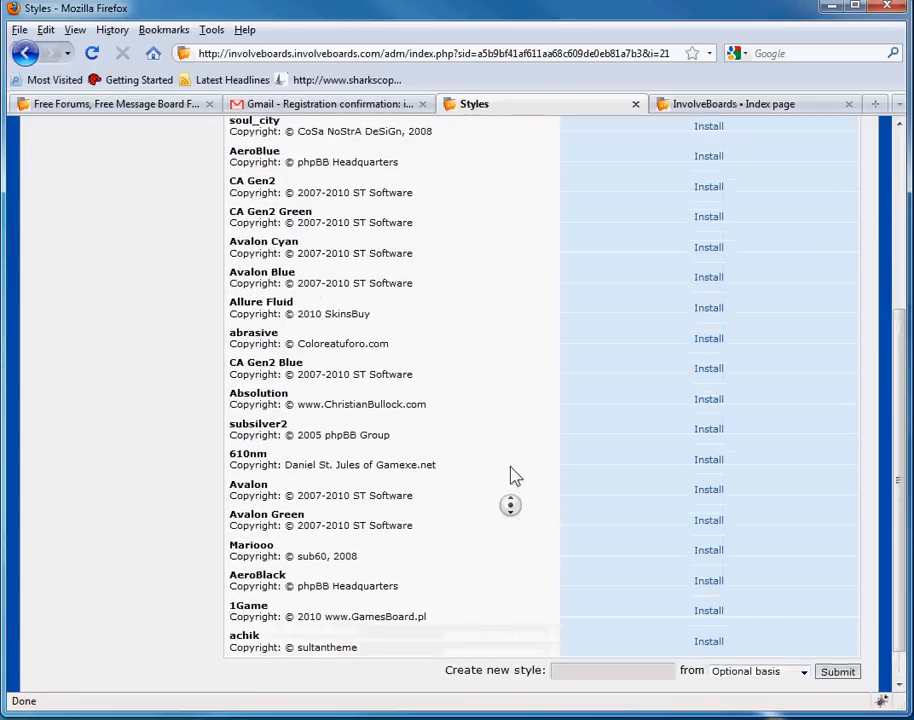
{"action": "middle_click", "coordinate": [467, 351]}
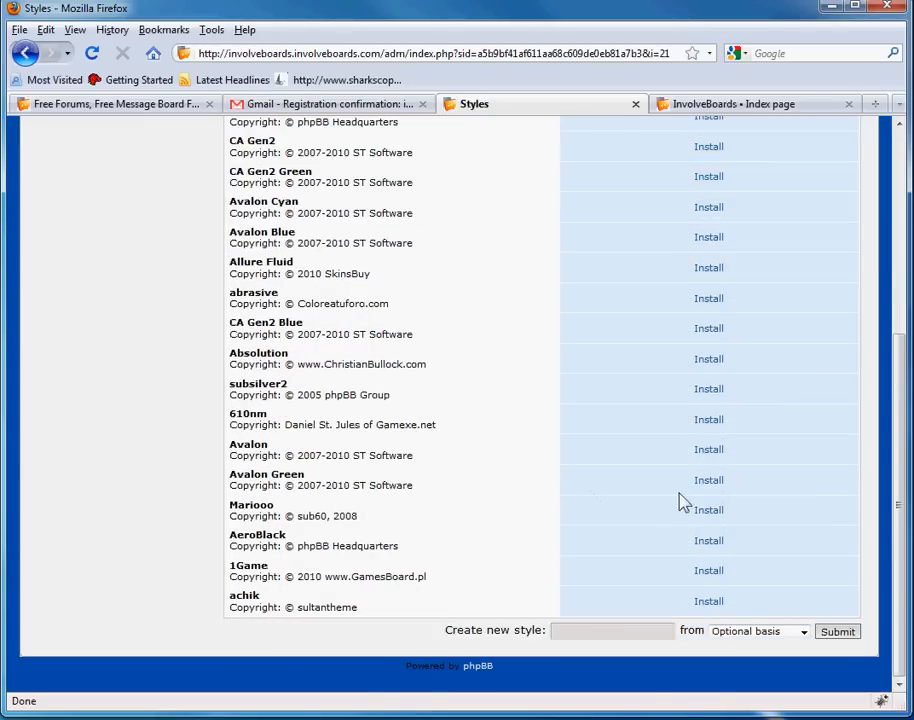
- Install the Avalon Green style with Make default style set to Yes
{"action": "left_click", "coordinate": [708, 481]}
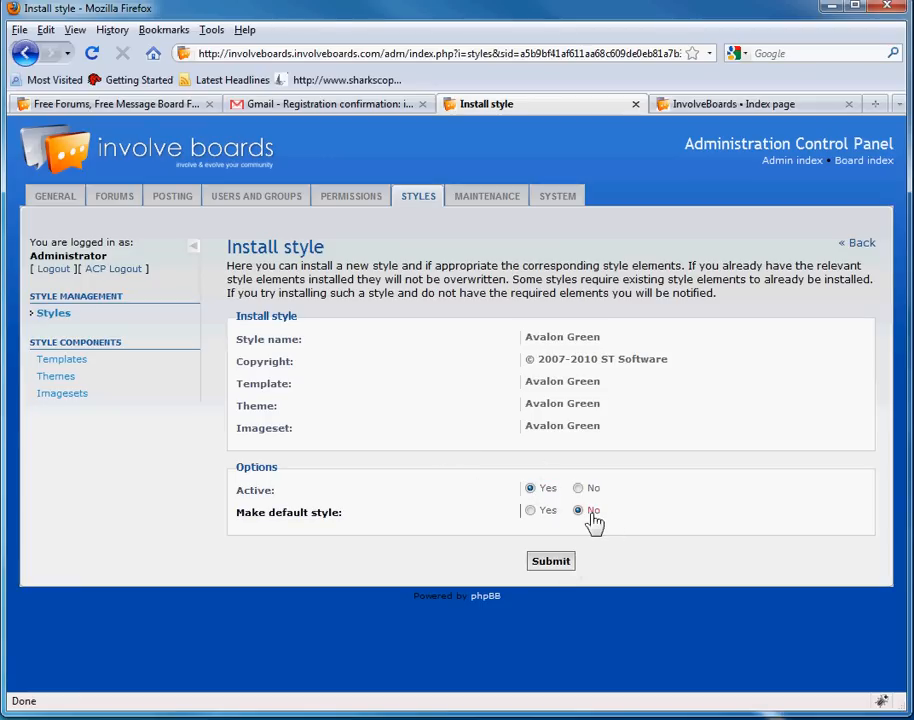
{"action": "left_click", "coordinate": [536, 514]}
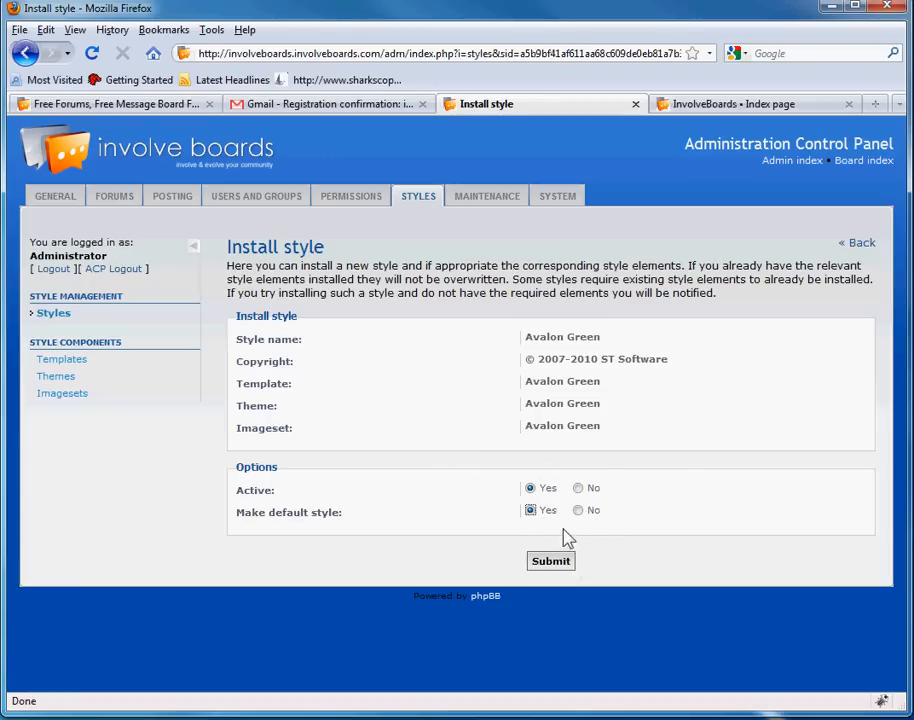
{"action": "left_click", "coordinate": [551, 563]}
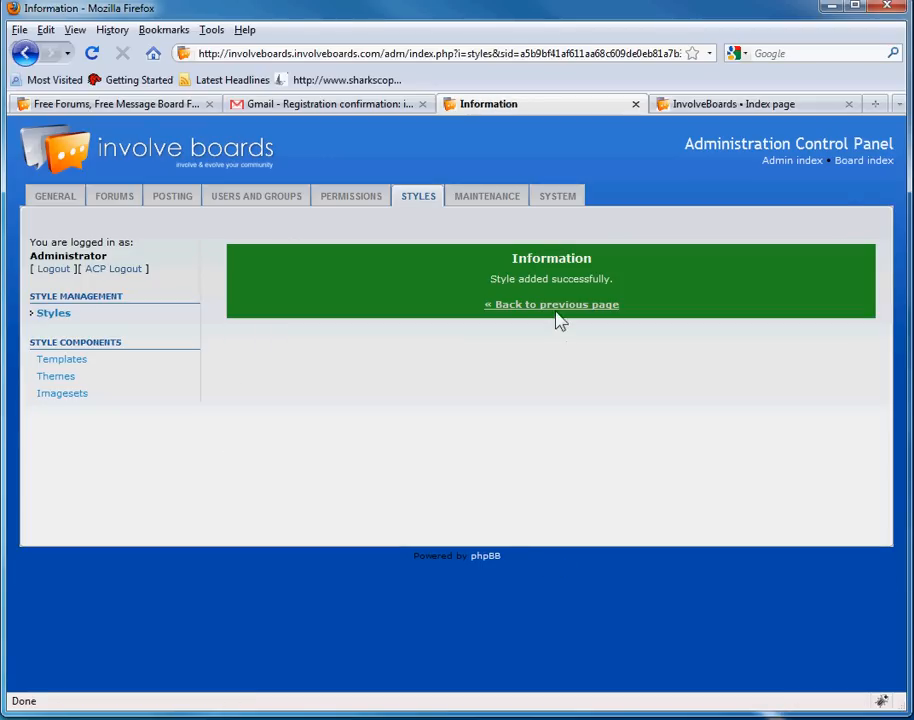
{"action": "left_click", "coordinate": [771, 106]}
- Reload the public index to show the green Avalon Green theme over the General and Music forums
{"action": "left_click", "coordinate": [93, 54]}
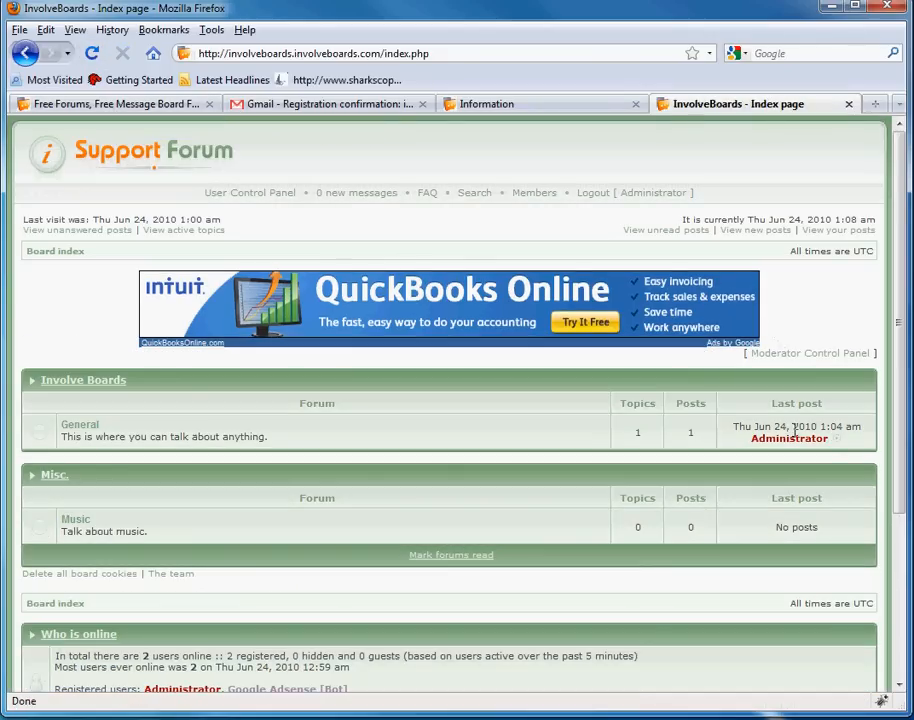
{"action": "scroll", "coordinate": [849, 441], "scroll_direction": "down", "scroll_amount": 5}
{"action": "scroll", "coordinate": [630, 534], "scroll_direction": "up", "scroll_amount": 5}
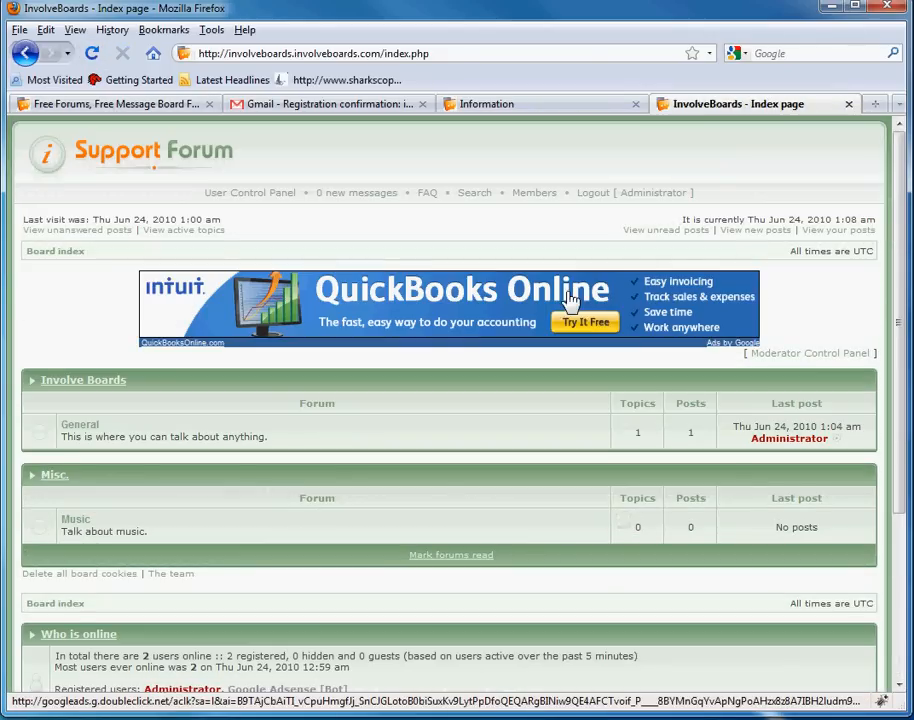
{"action": "scroll", "coordinate": [800, 516], "scroll_direction": "down", "scroll_amount": 5}
{"action": "scroll", "coordinate": [734, 281], "scroll_direction": "up", "scroll_amount": 5}
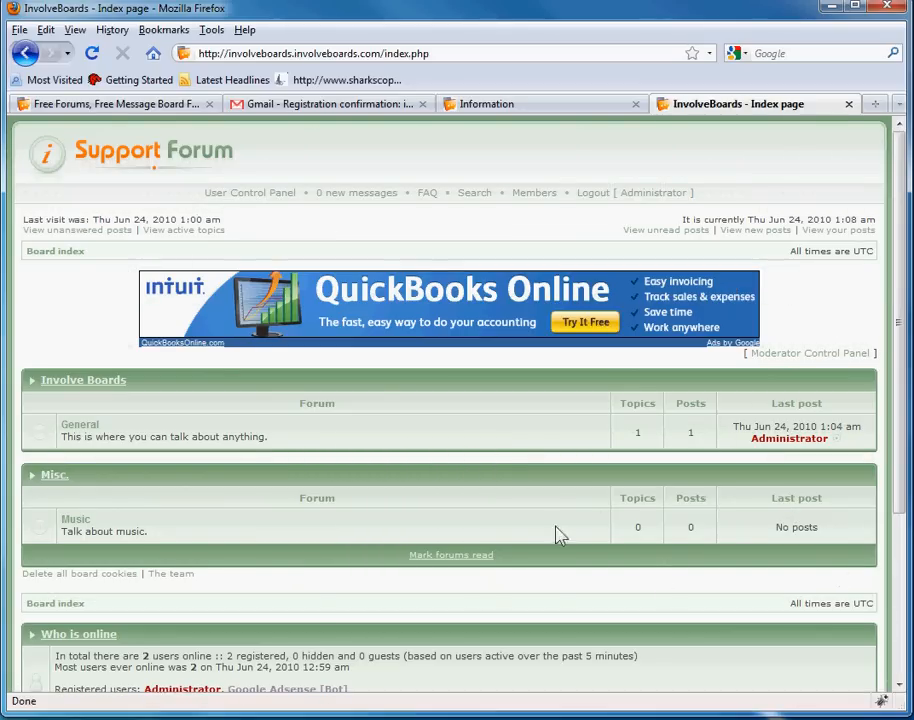
{"action": "scroll", "coordinate": [631, 423], "scroll_direction": "down", "scroll_amount": 4}
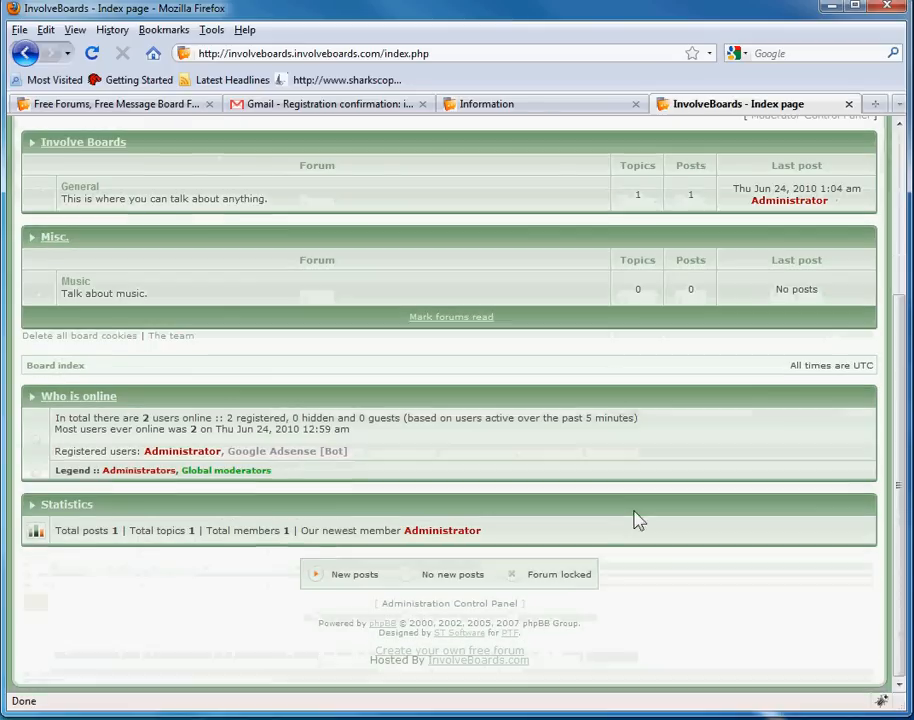